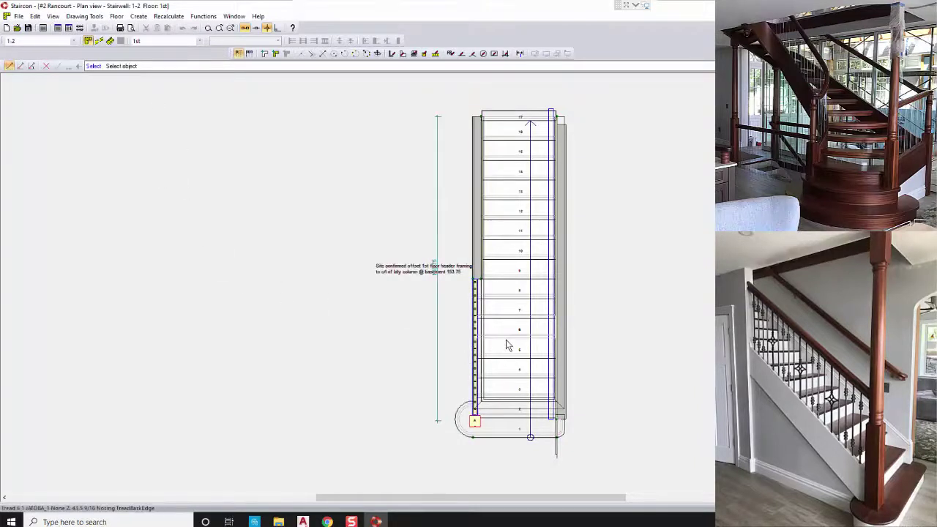
Switch the plan view from the 1st floor to the 2nd floor.
{"action": "scroll", "coordinate": [442, 342], "scroll_direction": "up", "scroll_amount": 1}
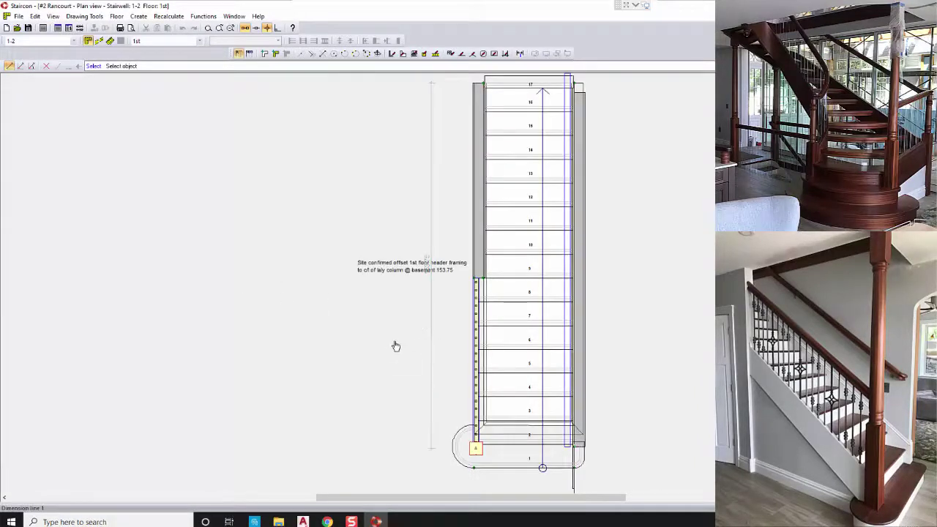
{"action": "scroll", "coordinate": [373, 346], "scroll_direction": "up", "scroll_amount": 1}
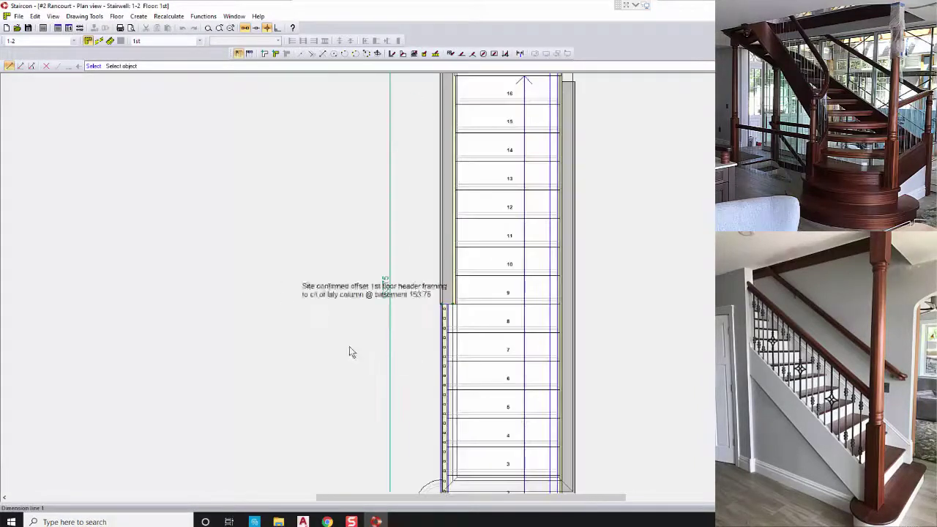
{"action": "left_click", "coordinate": [200, 41]}
{"action": "left_click", "coordinate": [141, 57]}
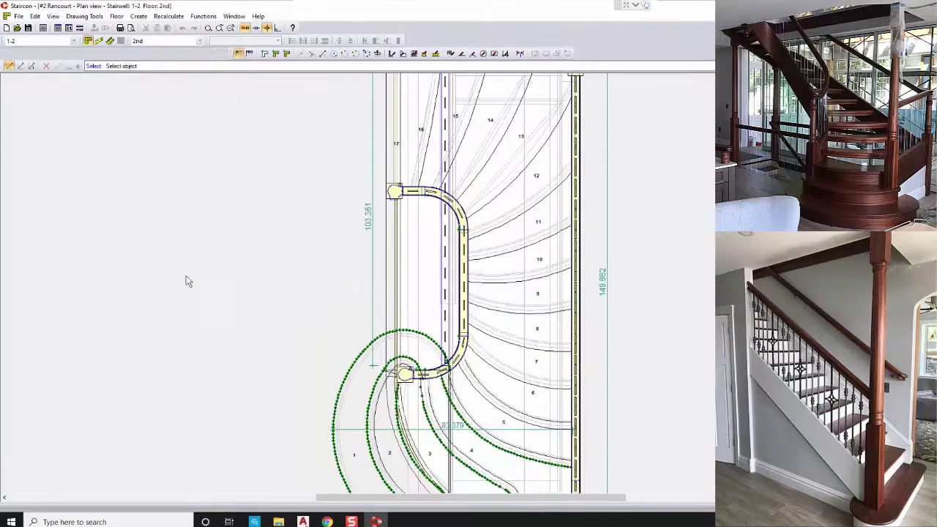
{"action": "scroll", "coordinate": [333, 298], "scroll_direction": "down", "scroll_amount": 2}
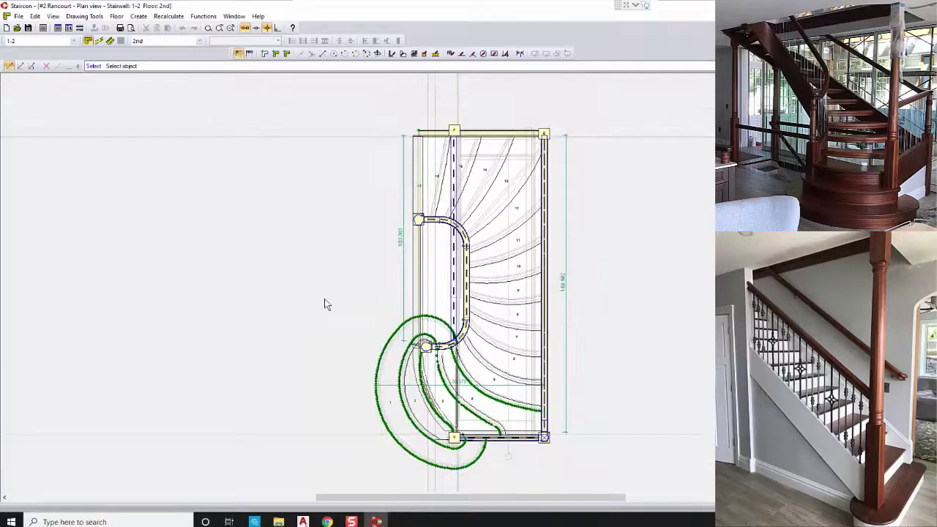
{"action": "middle_click_drag", "start_coordinate": [300, 294], "coordinate": [240, 331]}
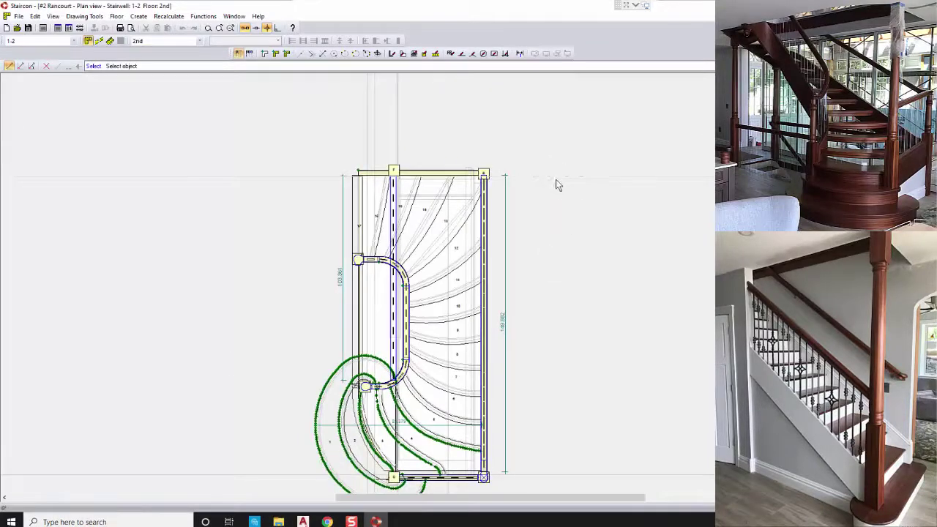
Delete the construction lines extending beyond the stairwell on the 2nd floor plan.
{"action": "key", "text": "Delete"}
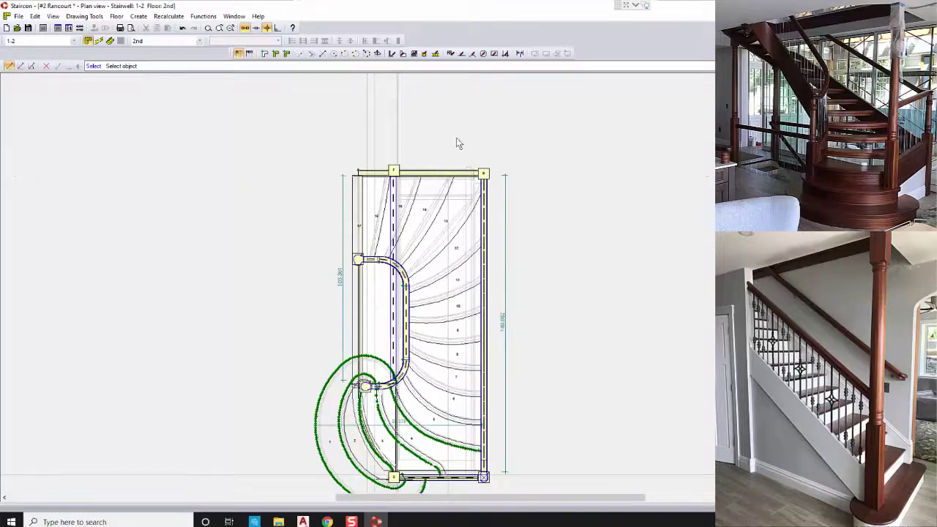
{"action": "left_click_drag", "start_coordinate": [326, 105], "coordinate": [326, 105]}
{"action": "key", "text": "Delete"}
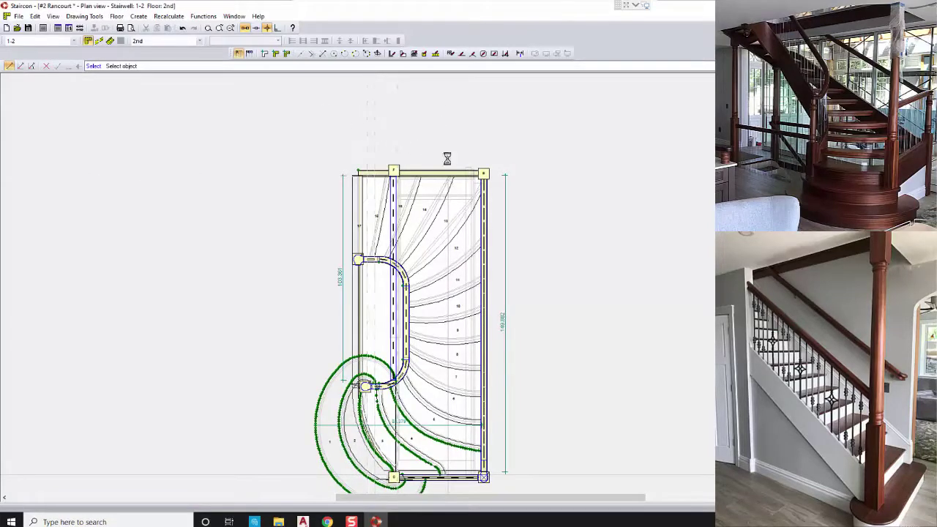
Look over the curved stair on the 2nd floor plan and switch to the Floor 3 plan.
{"action": "scroll", "coordinate": [303, 251], "scroll_direction": "down", "scroll_amount": 2}
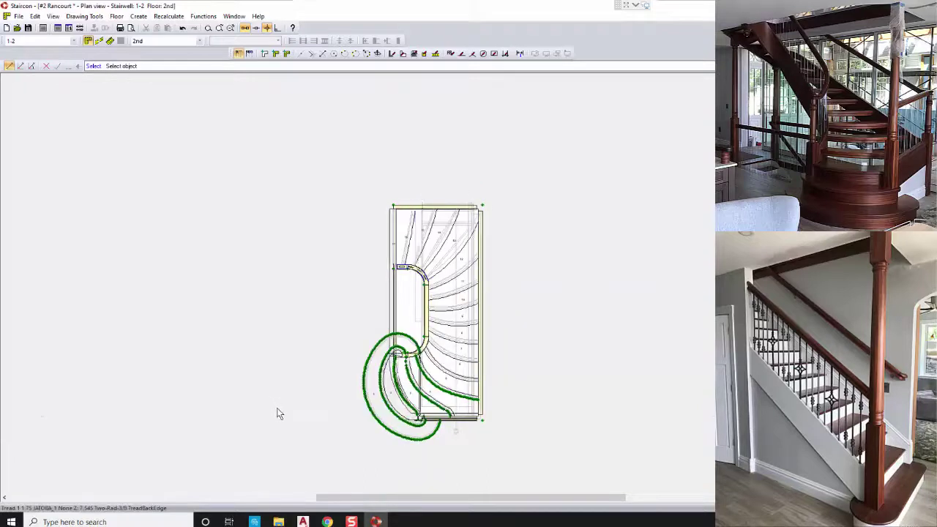
{"action": "scroll", "coordinate": [388, 296], "scroll_direction": "up", "scroll_amount": 1}
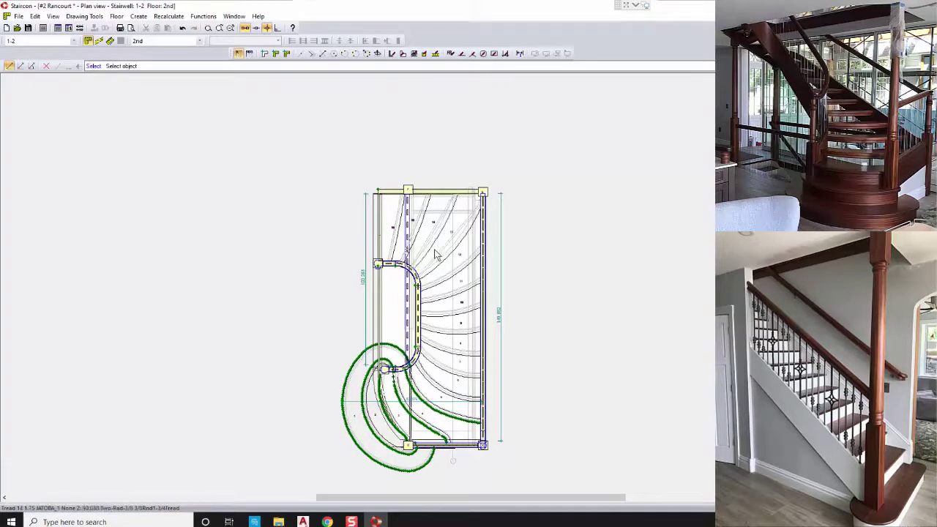
{"action": "scroll", "coordinate": [437, 282], "scroll_direction": "up", "scroll_amount": 1}
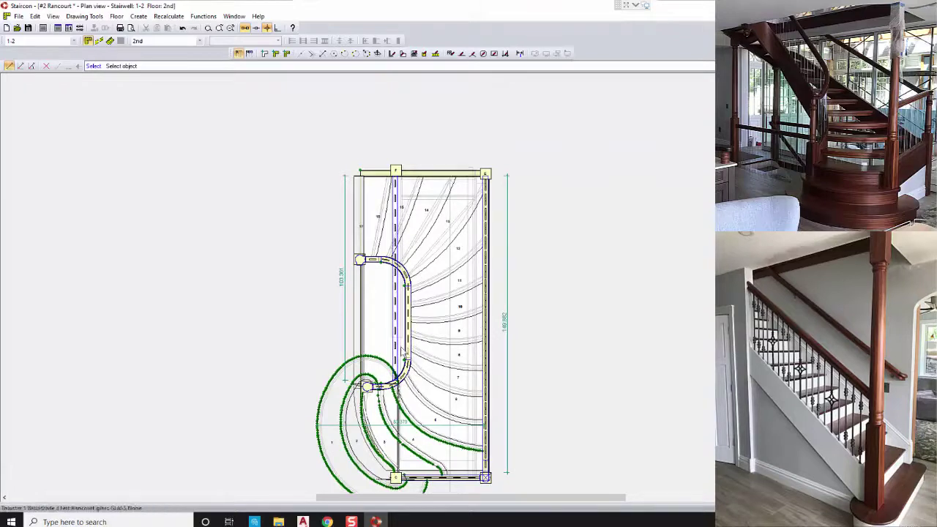
{"action": "left_click", "coordinate": [348, 244]}
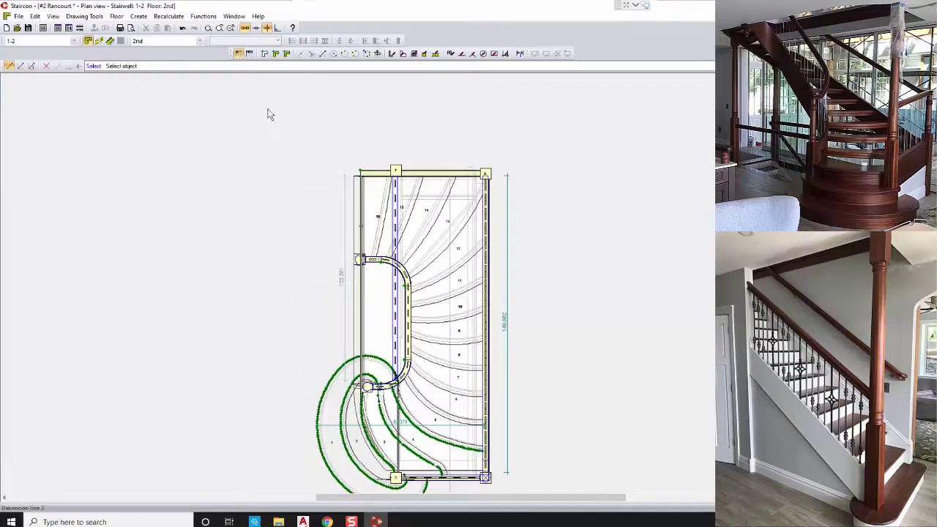
{"action": "left_click", "coordinate": [200, 41]}
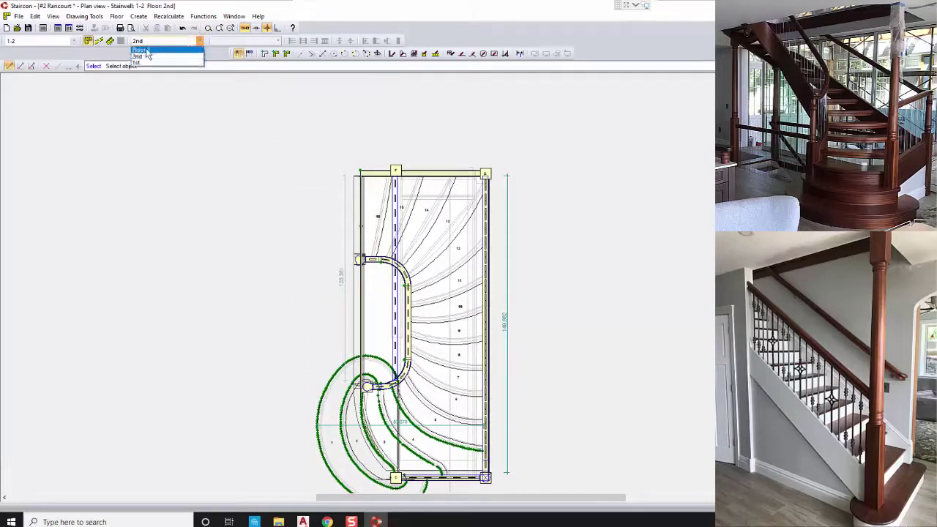
{"action": "left_click", "coordinate": [145, 51]}
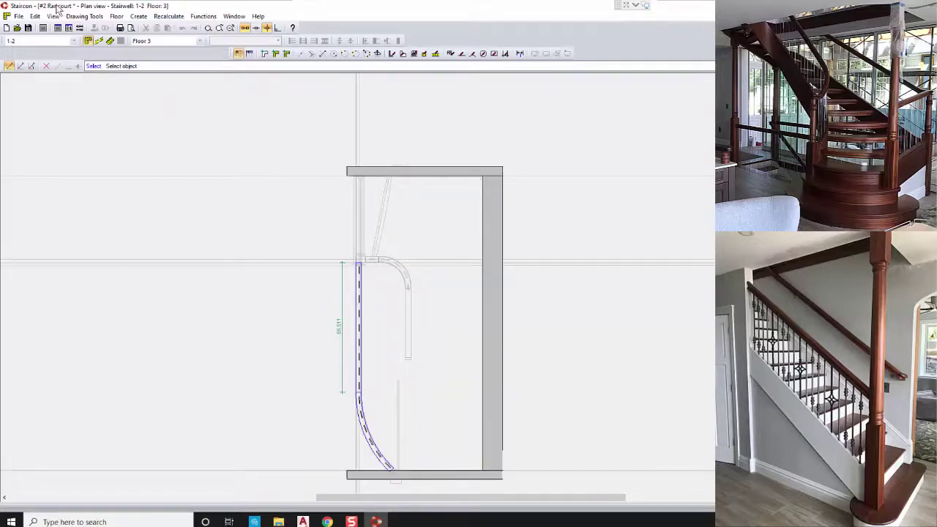
Show the 1st floor's Stair 1 in elevation and look at it from different sides, including the right.
{"action": "left_click", "coordinate": [104, 43]}
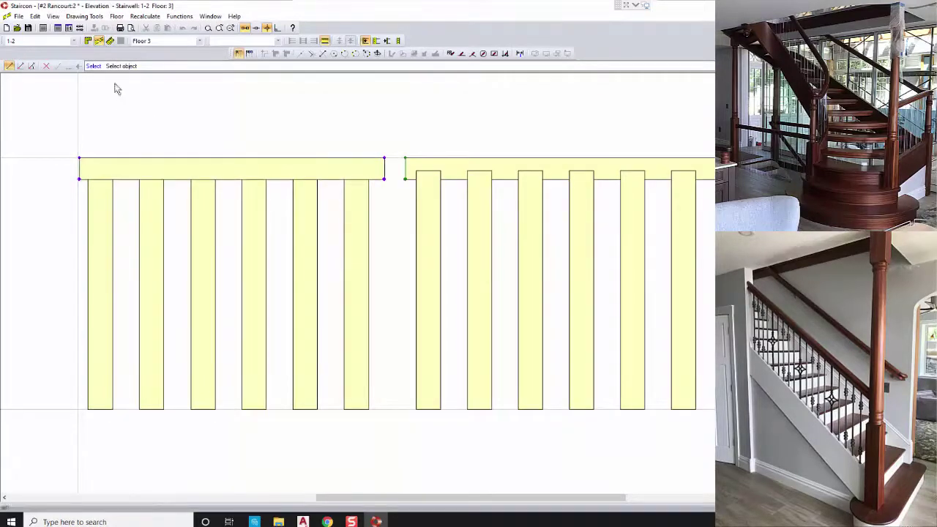
{"action": "left_click", "coordinate": [199, 41]}
{"action": "left_click", "coordinate": [183, 49]}
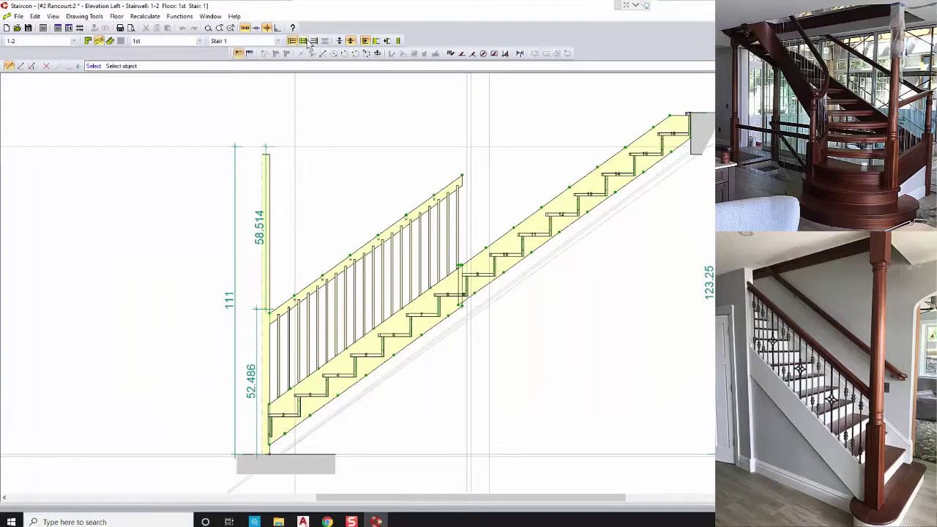
{"action": "left_click", "coordinate": [313, 41]}
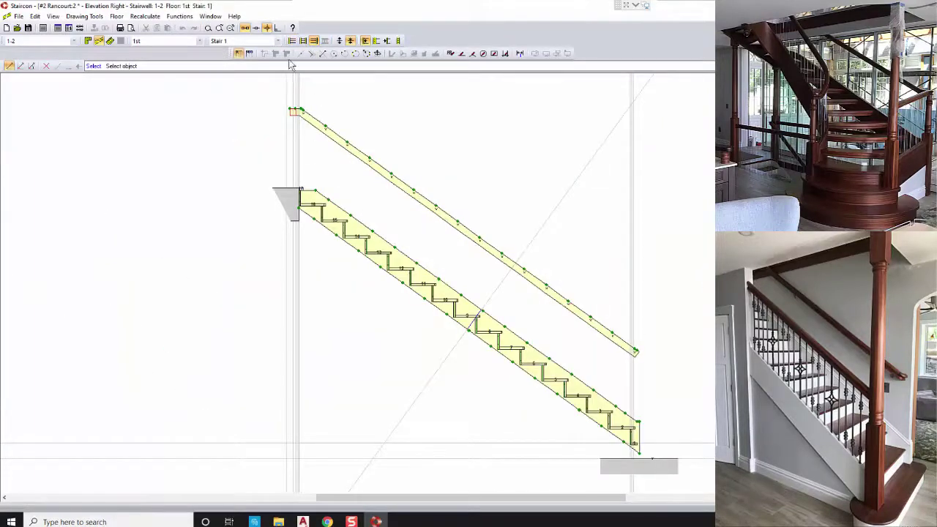
{"action": "left_click", "coordinate": [302, 41]}
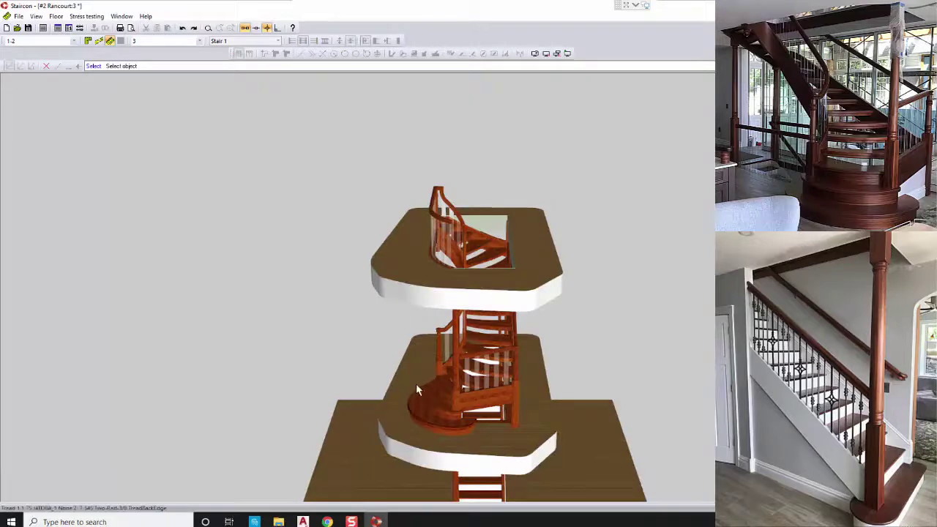
Examine the curved upper staircase, its balustrades and its posts in the 3D model from several angles.
{"action": "middle_click_drag", "start_coordinate": [416, 383], "coordinate": [343, 218]}
{"action": "middle_click_drag", "start_coordinate": [377, 302], "coordinate": [379, 374]}
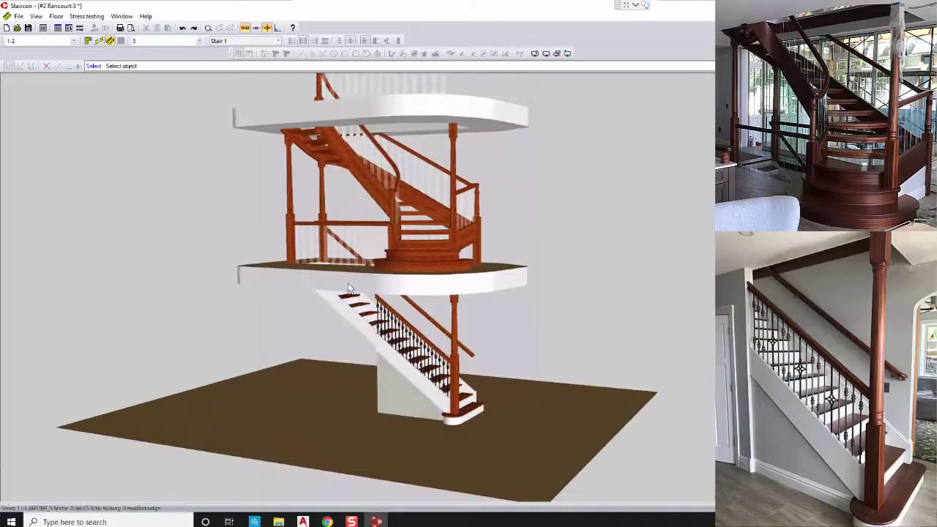
{"action": "middle_click_drag", "start_coordinate": [350, 402], "coordinate": [379, 495]}
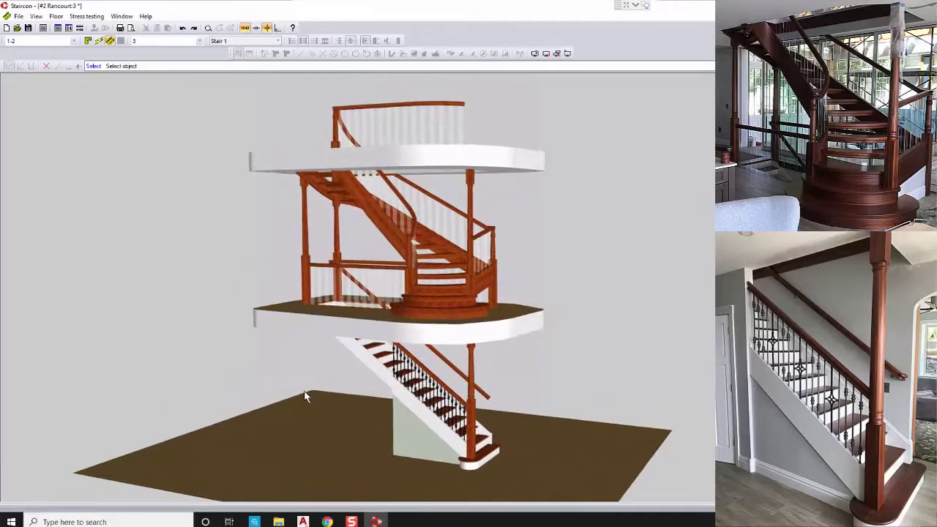
{"action": "middle_click_drag", "start_coordinate": [304, 392], "coordinate": [311, 480]}
{"action": "scroll", "coordinate": [391, 351], "scroll_direction": "up", "scroll_amount": 2}
{"action": "scroll", "coordinate": [392, 352], "scroll_direction": "up", "scroll_amount": 3}
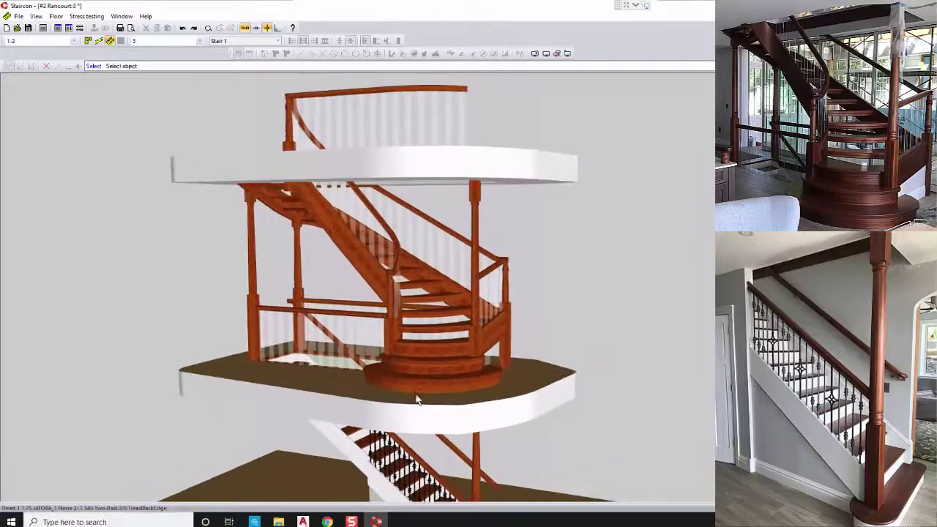
{"action": "middle_click_drag", "start_coordinate": [410, 408], "coordinate": [464, 407]}
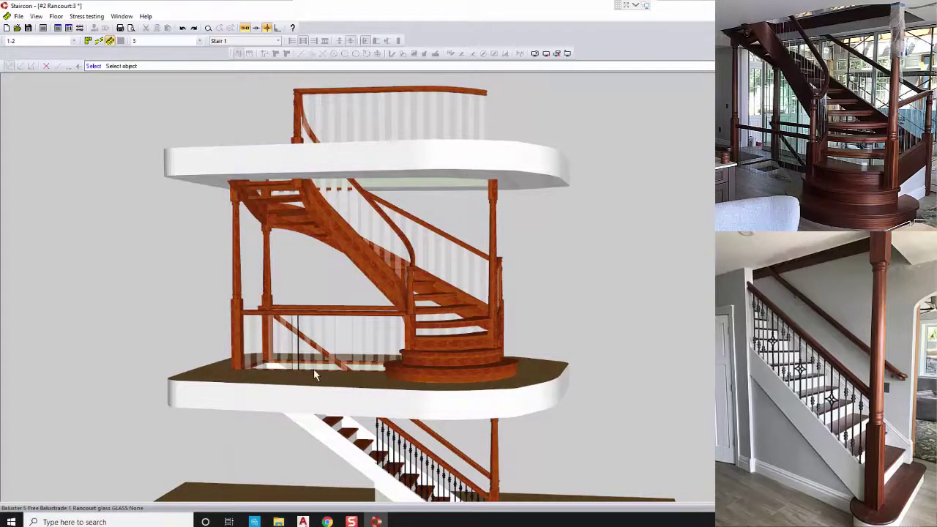
{"action": "middle_click_drag", "start_coordinate": [318, 383], "coordinate": [325, 401]}
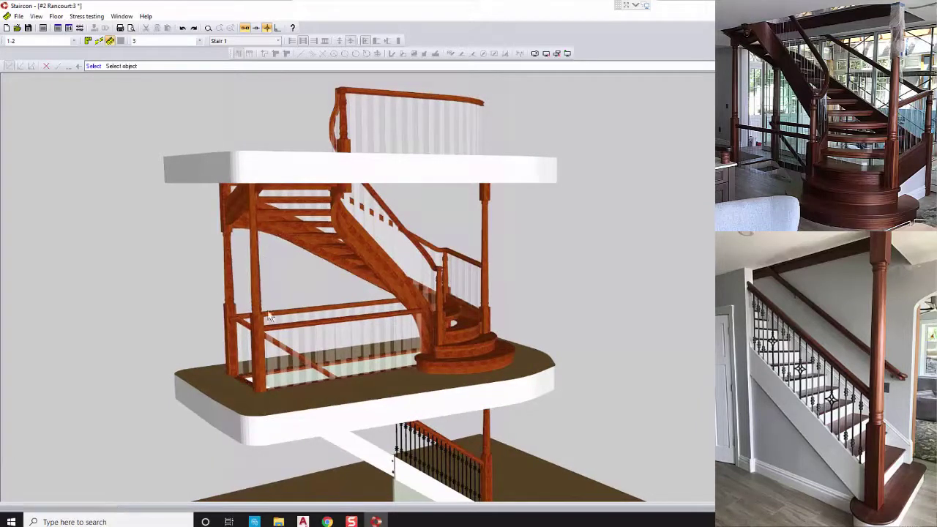
Examine the straight lower stair in 3D, including its base post, strings and connection to the floor above.
{"action": "middle_click_drag", "start_coordinate": [289, 382], "coordinate": [311, 241]}
{"action": "middle_click_drag", "start_coordinate": [374, 350], "coordinate": [318, 290]}
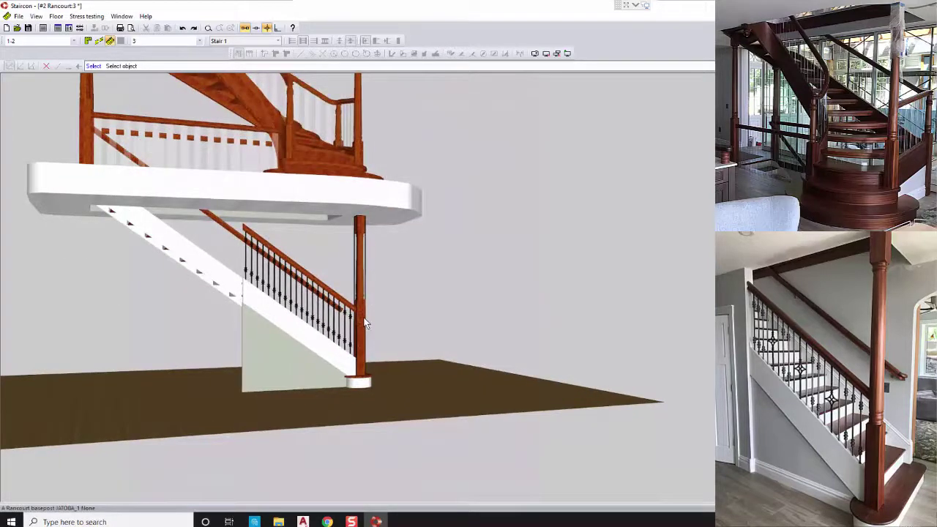
{"action": "middle_click_drag", "start_coordinate": [364, 326], "coordinate": [365, 331]}
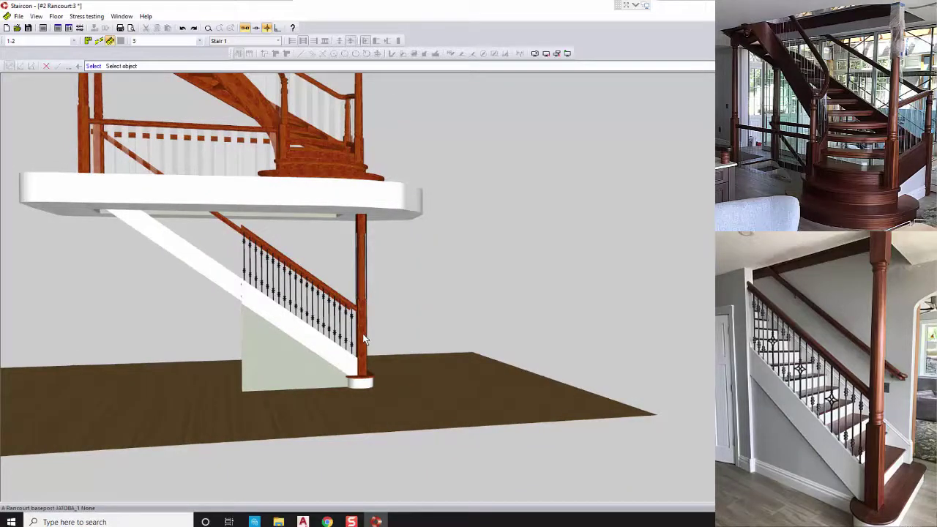
{"action": "middle_click_drag", "start_coordinate": [357, 355], "coordinate": [426, 285]}
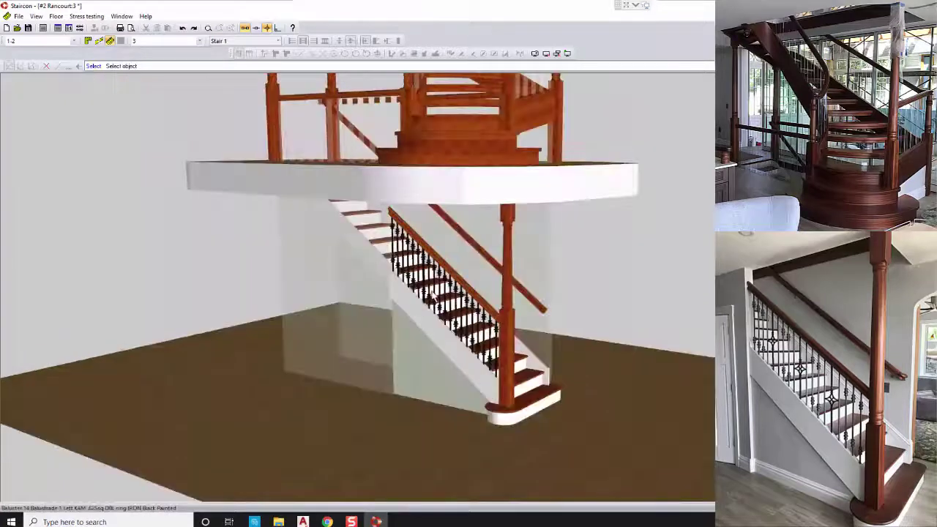
{"action": "middle_click_drag", "start_coordinate": [422, 366], "coordinate": [384, 375]}
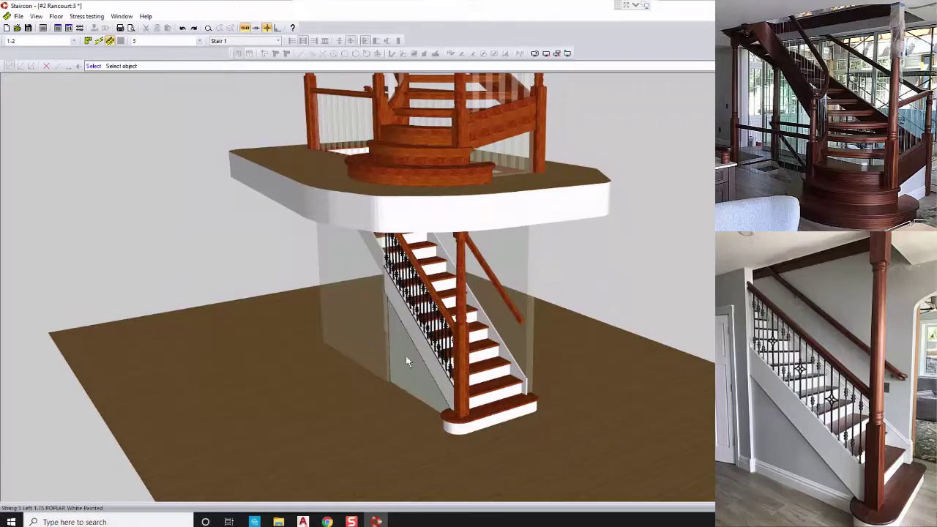
{"action": "middle_click_drag", "start_coordinate": [399, 347], "coordinate": [365, 237]}
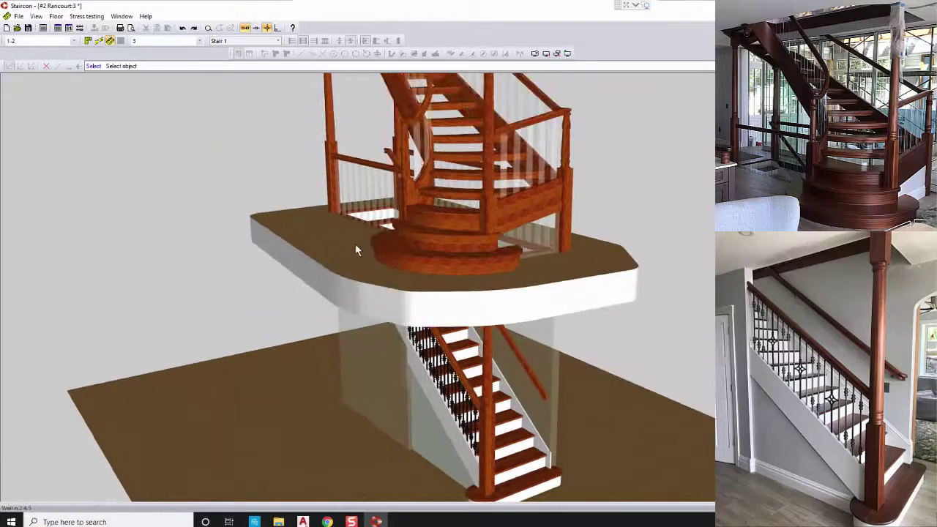
{"action": "middle_click_drag", "start_coordinate": [380, 287], "coordinate": [324, 265]}
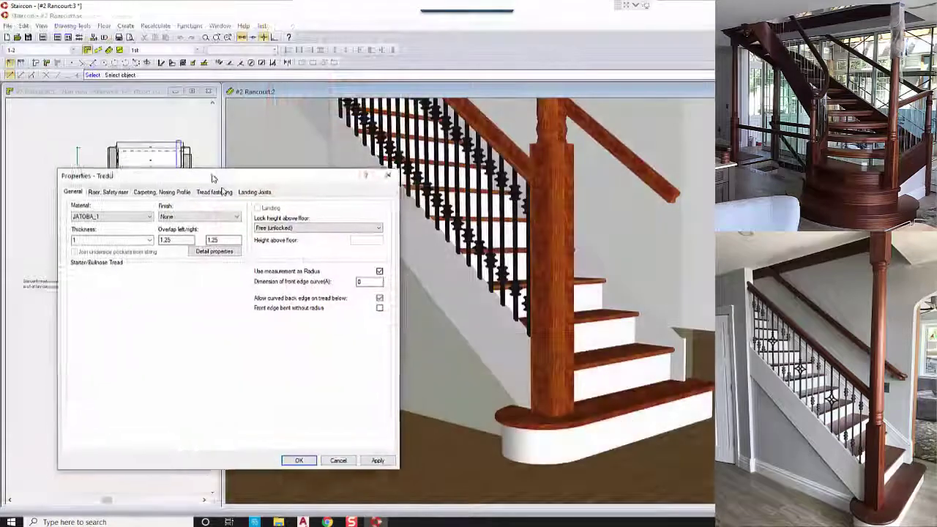
Set the lower stair's tread thickness to 3 and its front nosing profile to Two-Rad-3/8, and apply both changes.
{"action": "left_click_drag", "start_coordinate": [212, 178], "coordinate": [270, 194]}
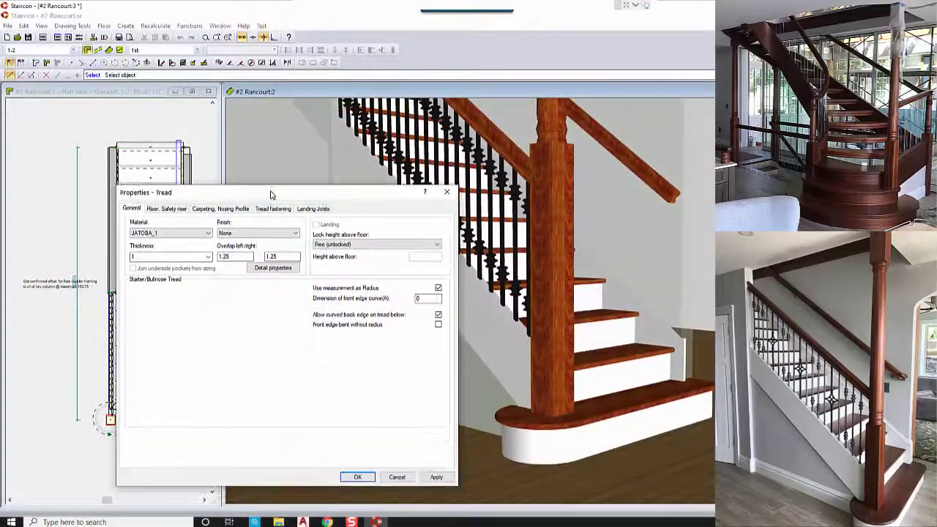
{"action": "double_click", "coordinate": [177, 258]}
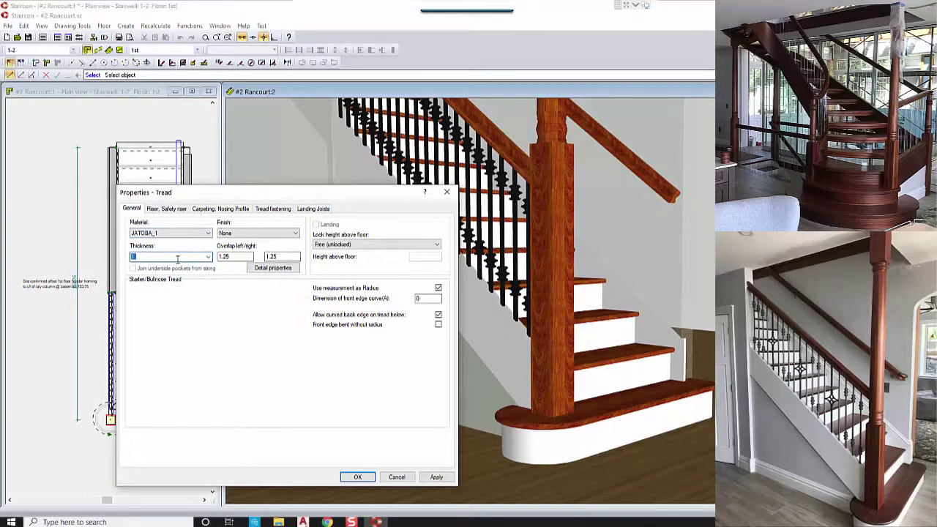
{"action": "type", "text": "3"}
{"action": "left_click", "coordinate": [204, 210]}
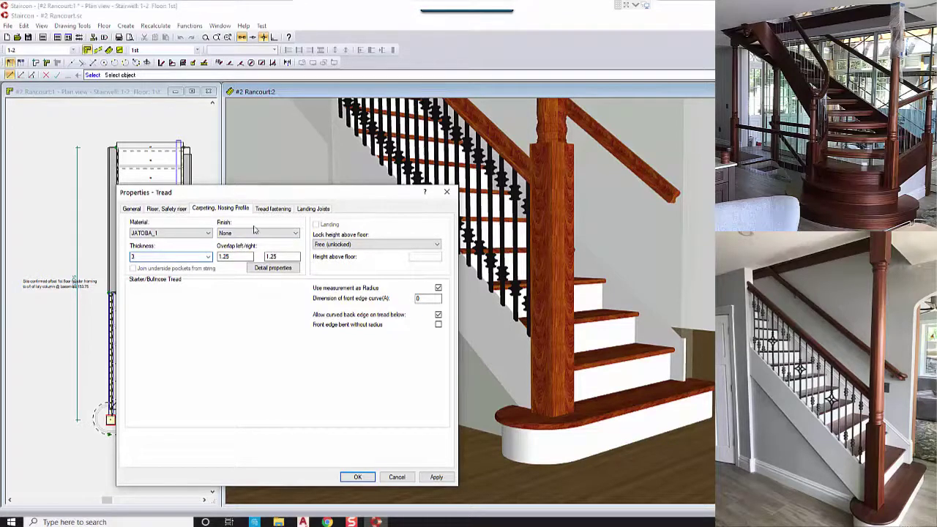
{"action": "left_click", "coordinate": [366, 239]}
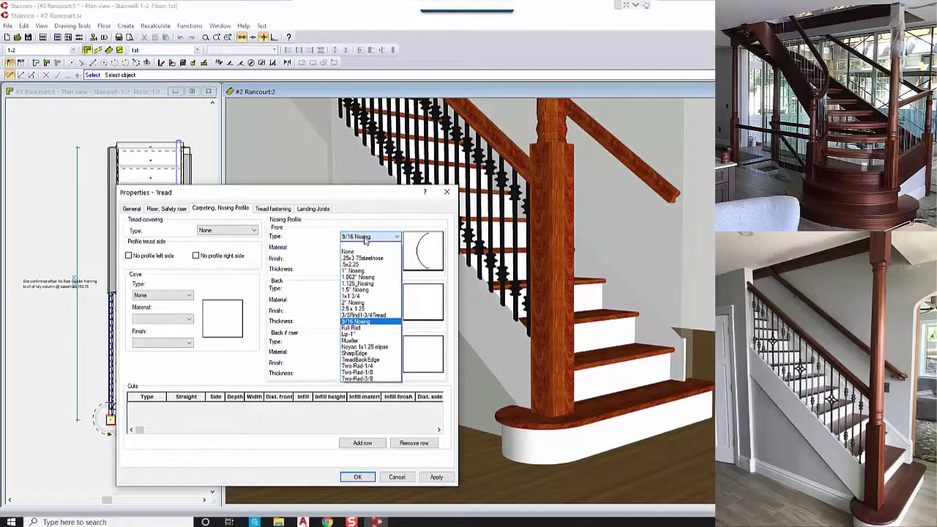
{"action": "left_click", "coordinate": [357, 378]}
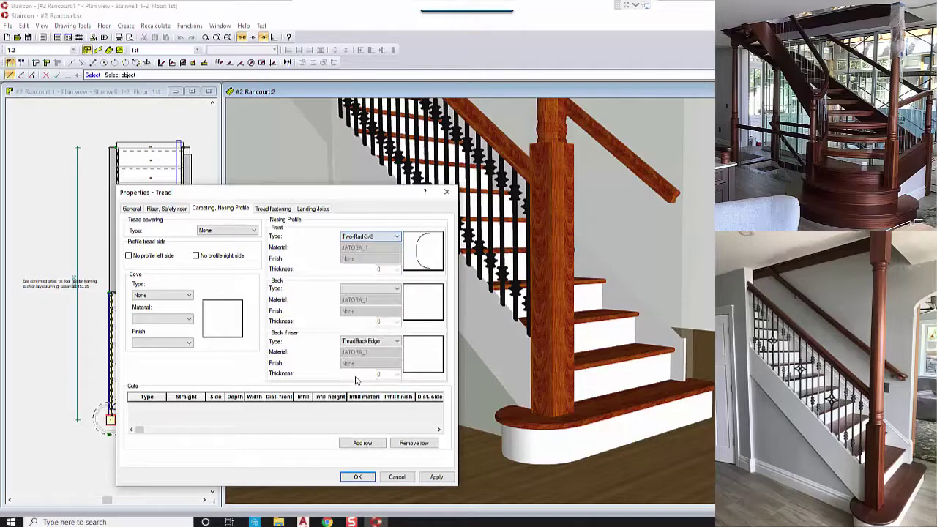
{"action": "left_click", "coordinate": [436, 477]}
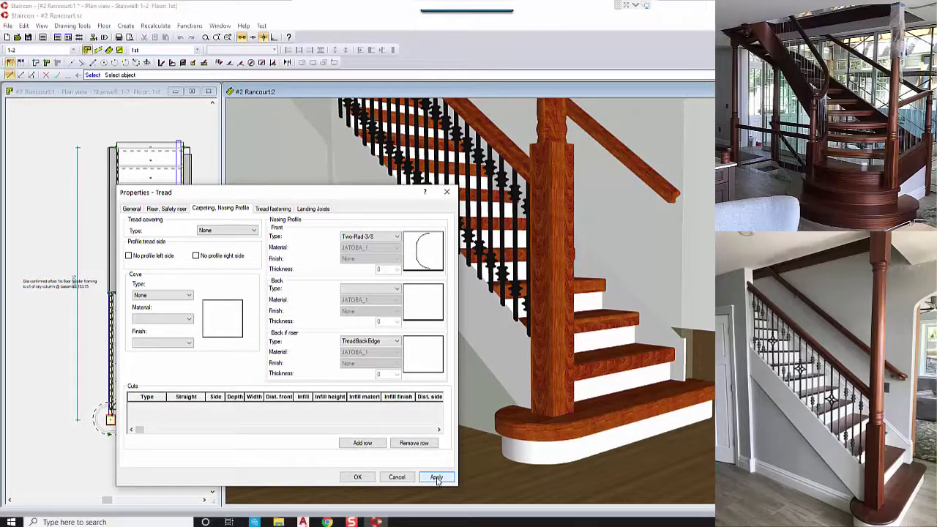
Set the finish of the lower stair's risers to None and apply the change.
{"action": "left_click", "coordinate": [179, 211]}
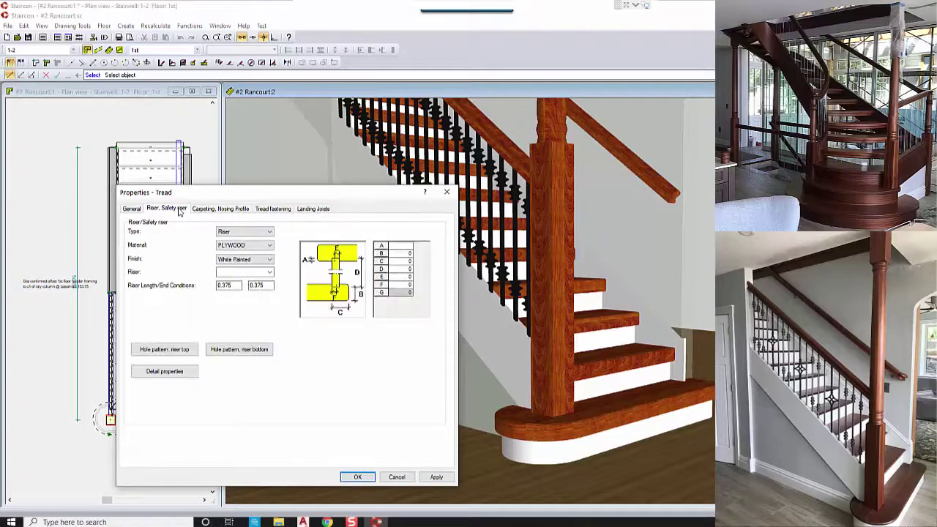
{"action": "left_click", "coordinate": [248, 259]}
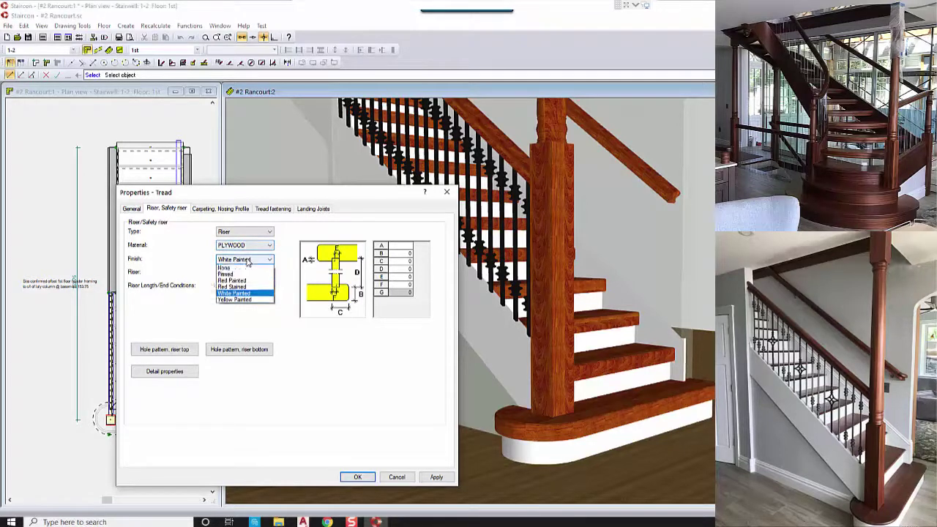
{"action": "left_click", "coordinate": [236, 330]}
{"action": "left_click", "coordinate": [437, 476]}
Change the riser material of the lower stair to JATOBA_1 and apply it to the model.
{"action": "left_click", "coordinate": [253, 246]}
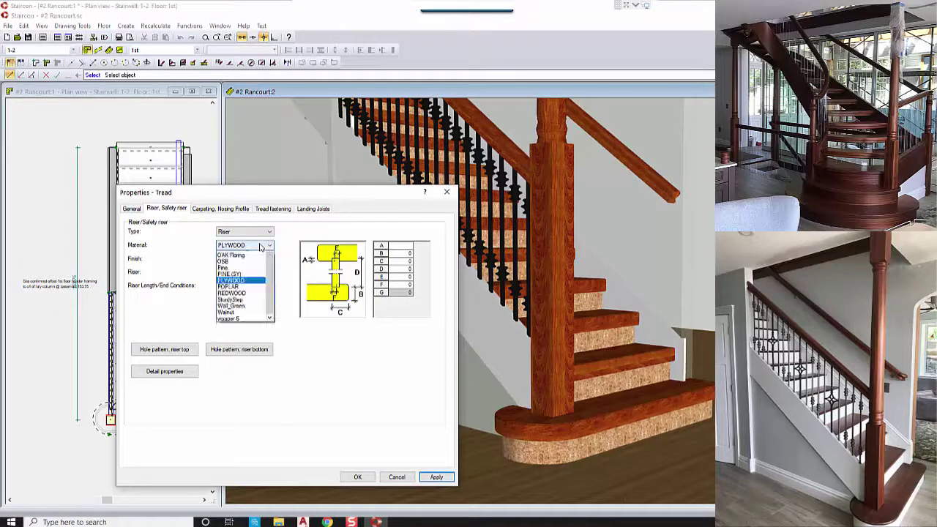
{"action": "left_click", "coordinate": [253, 246]}
{"action": "left_click", "coordinate": [253, 246]}
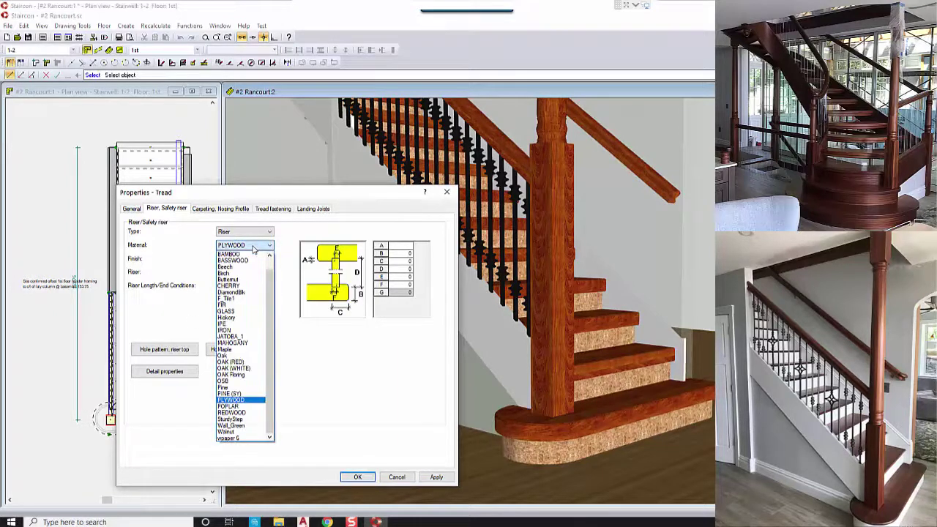
{"action": "key", "text": "j"}
{"action": "key", "text": "Return"}
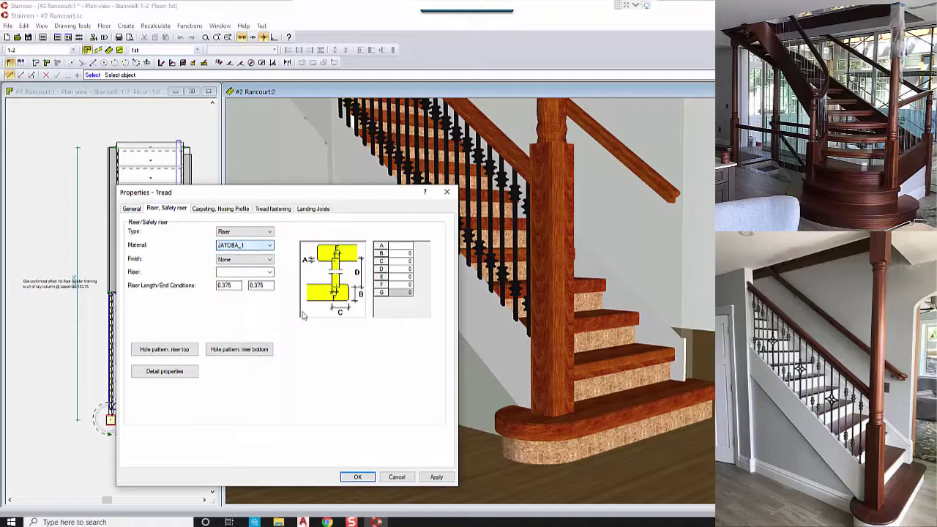
{"action": "left_click", "coordinate": [434, 477]}
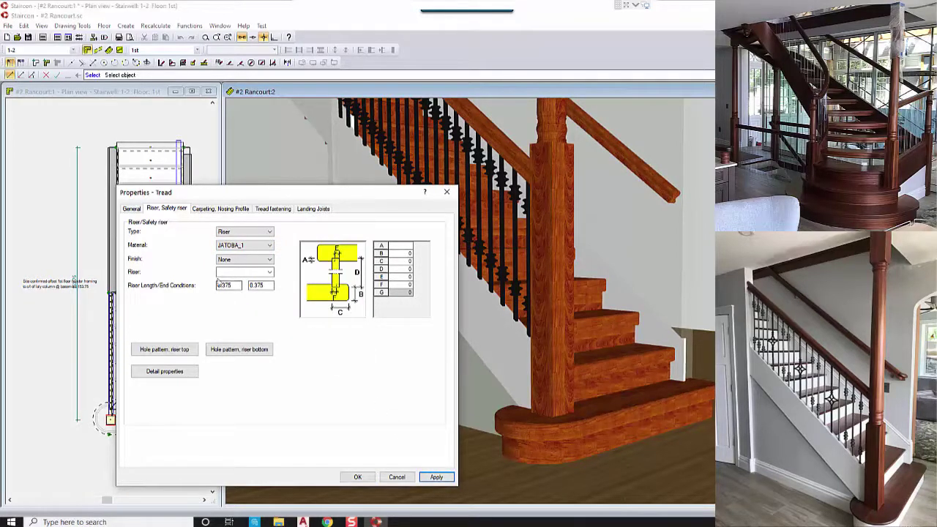
Add a Cove-5/8" moulding to the lower stair's treads and apply it.
{"action": "left_click", "coordinate": [215, 209]}
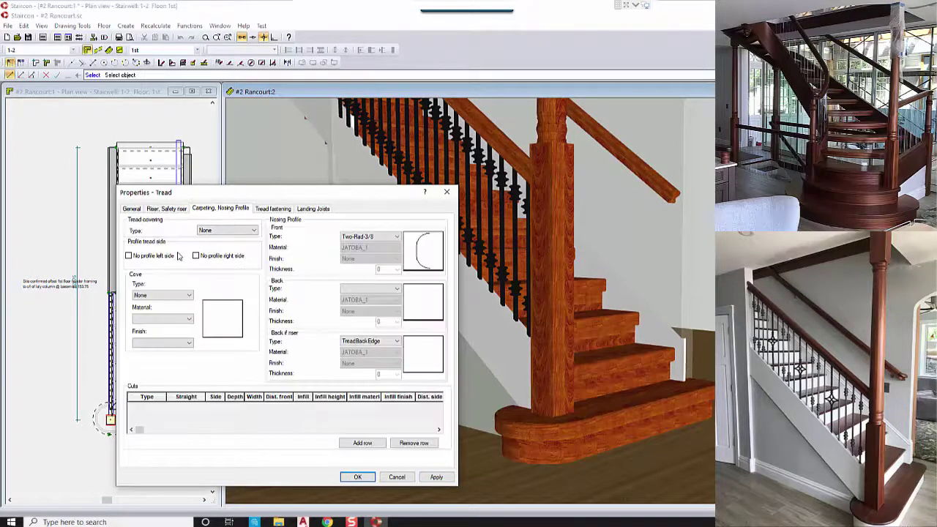
{"action": "left_click", "coordinate": [154, 295]}
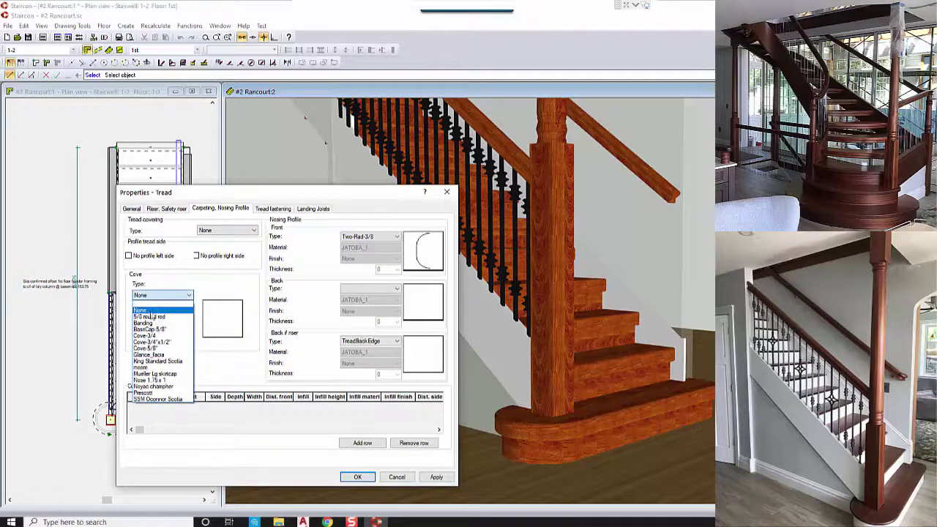
{"action": "left_click", "coordinate": [146, 349]}
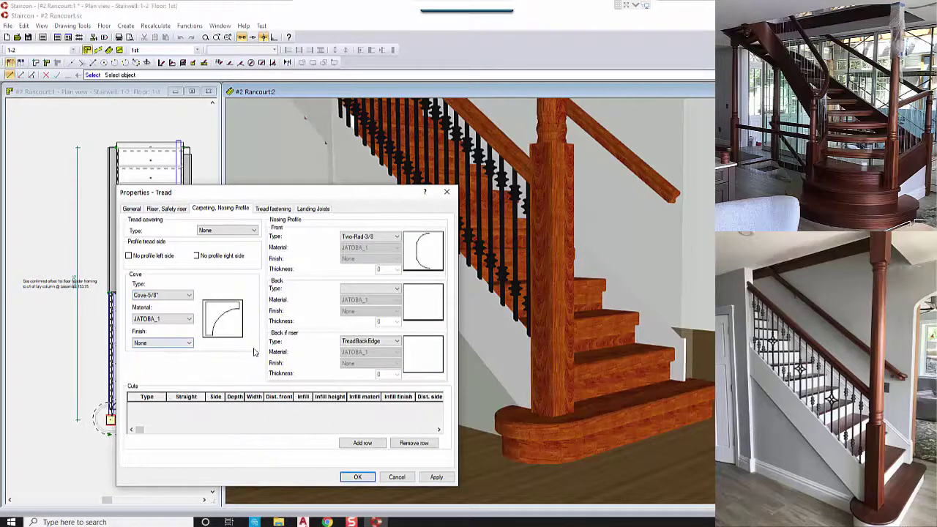
{"action": "left_click", "coordinate": [436, 476]}
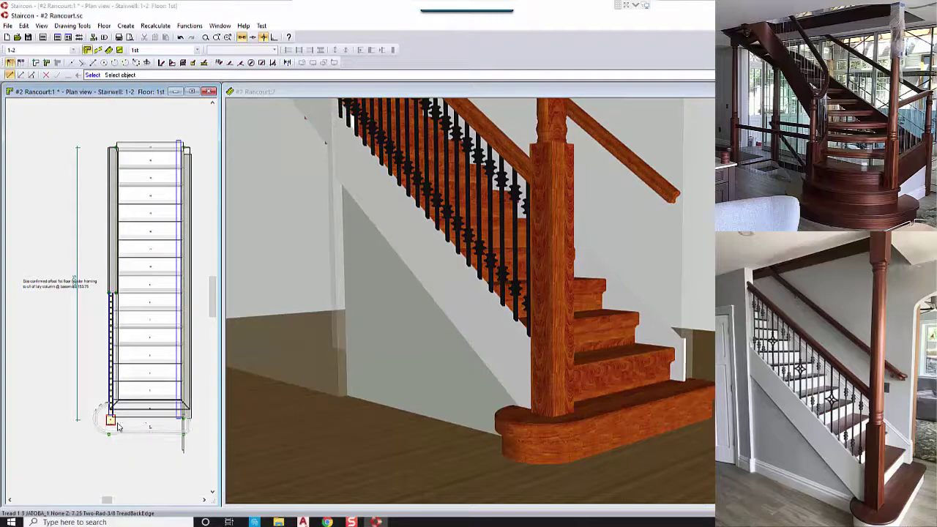
Open the properties of the bottom starter tread at its dimension of front edge curve (A).
{"action": "right_click", "coordinate": [102, 418]}
{"action": "left_click", "coordinate": [188, 450]}
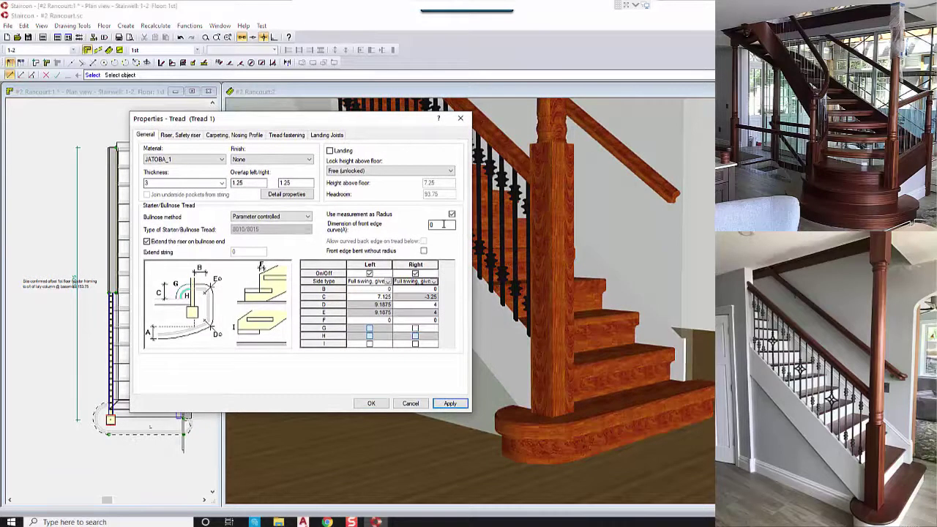
{"action": "left_click_drag", "start_coordinate": [441, 224], "coordinate": [383, 225]}
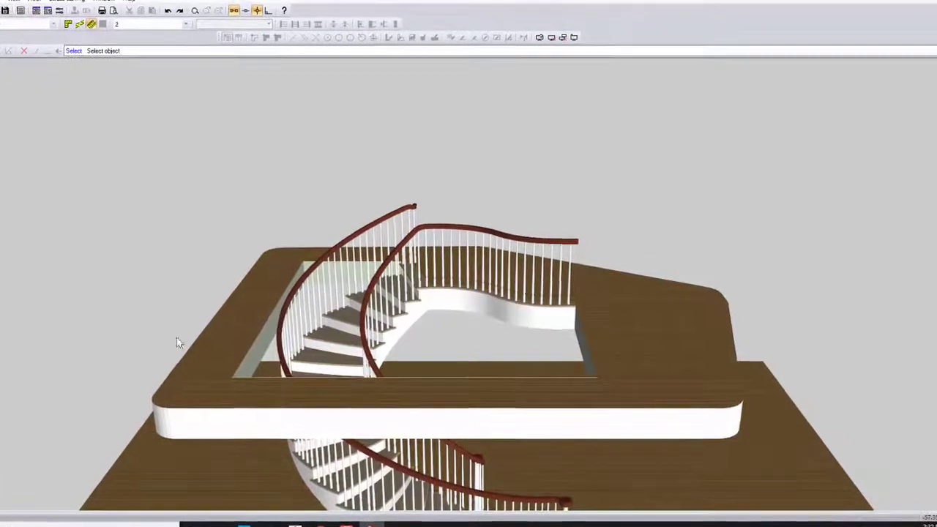
Look at the curved staircase and its upper-floor balustrade in 3D from above and around.
{"action": "left_click_drag", "start_coordinate": [137, 189], "coordinate": [279, 307]}
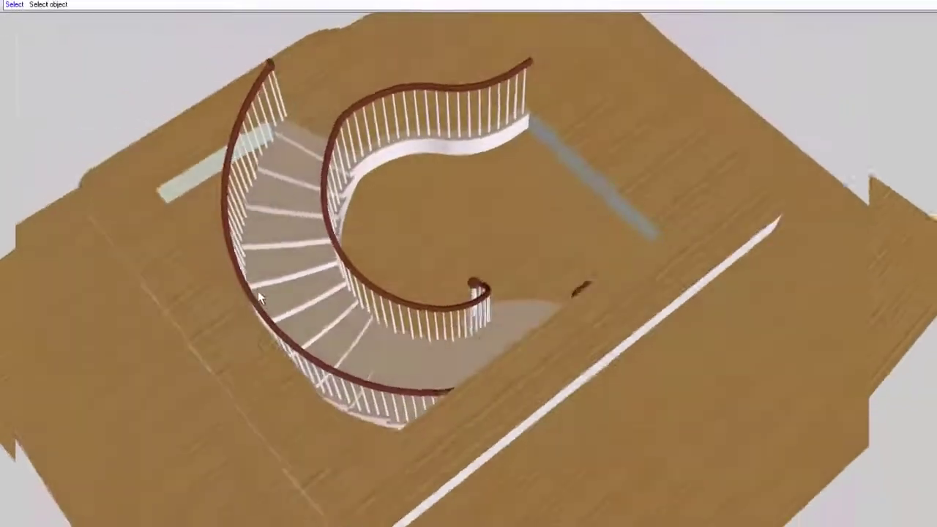
{"action": "middle_click_drag", "start_coordinate": [258, 290], "coordinate": [308, 321]}
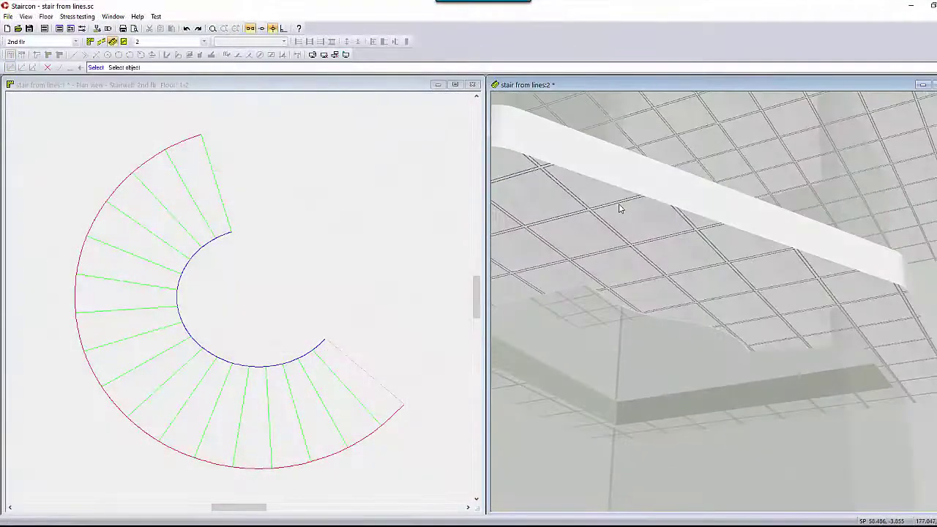
Create a stair from all the curved plan lines using model Kng Stra-Bx no rail, front-of-step reference, without the step lines' height values.
{"action": "middle_click_drag", "start_coordinate": [620, 209], "coordinate": [564, 401]}
{"action": "left_click_drag", "start_coordinate": [37, 121], "coordinate": [427, 485]}
{"action": "right_click", "coordinate": [309, 269]}
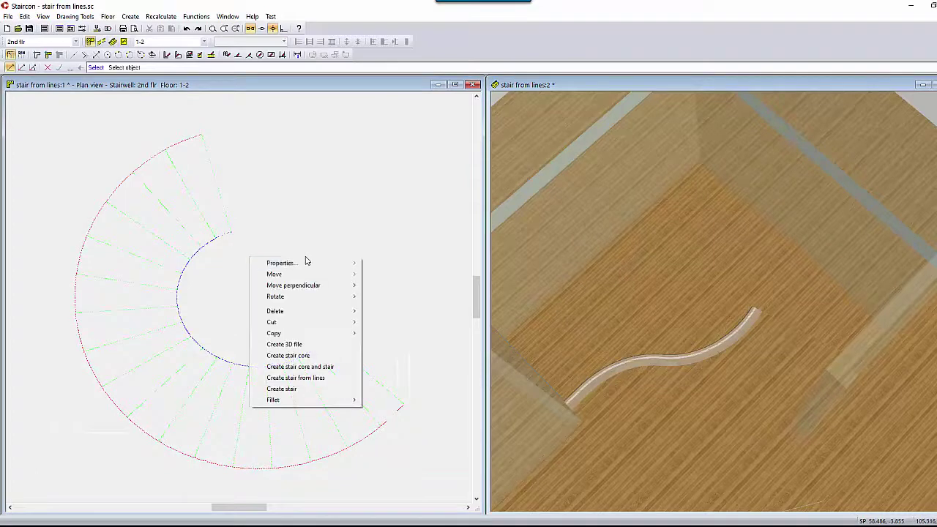
{"action": "left_click", "coordinate": [302, 378]}
{"action": "left_click", "coordinate": [496, 251]}
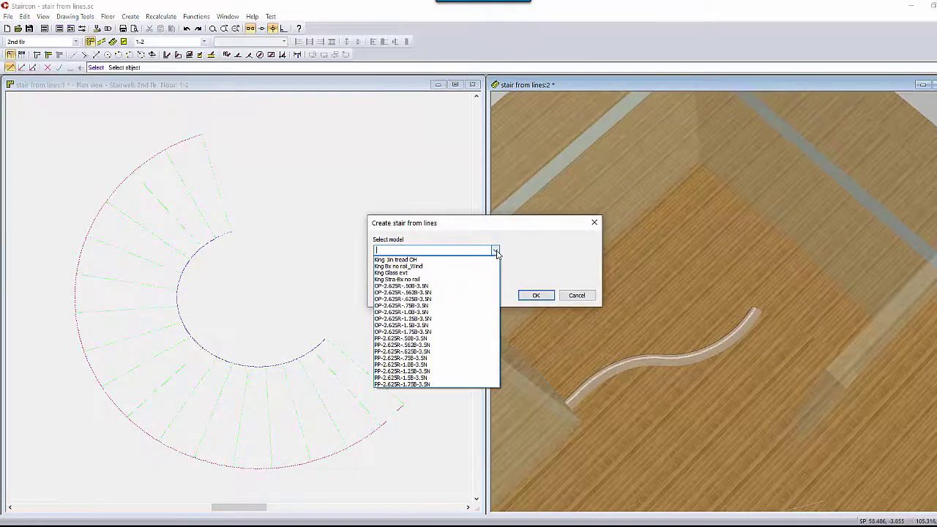
{"action": "left_click", "coordinate": [444, 279]}
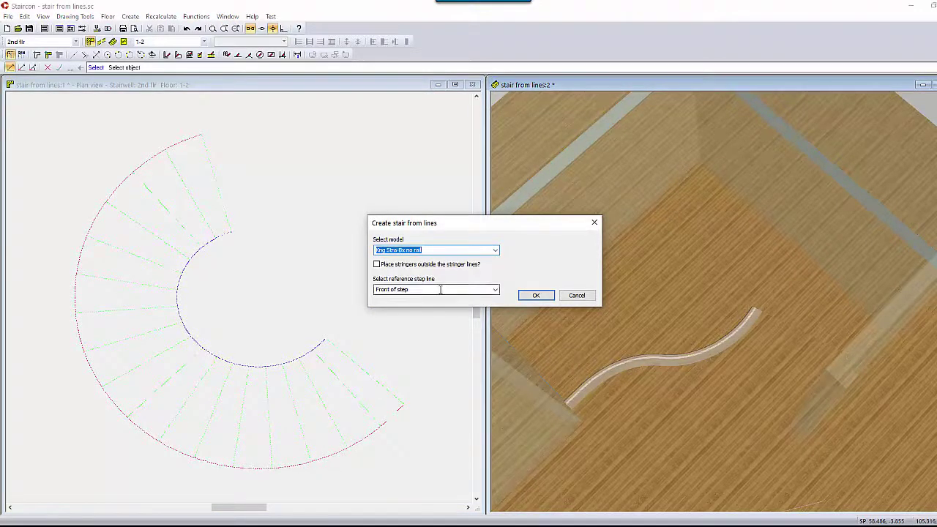
{"action": "left_click", "coordinate": [535, 295]}
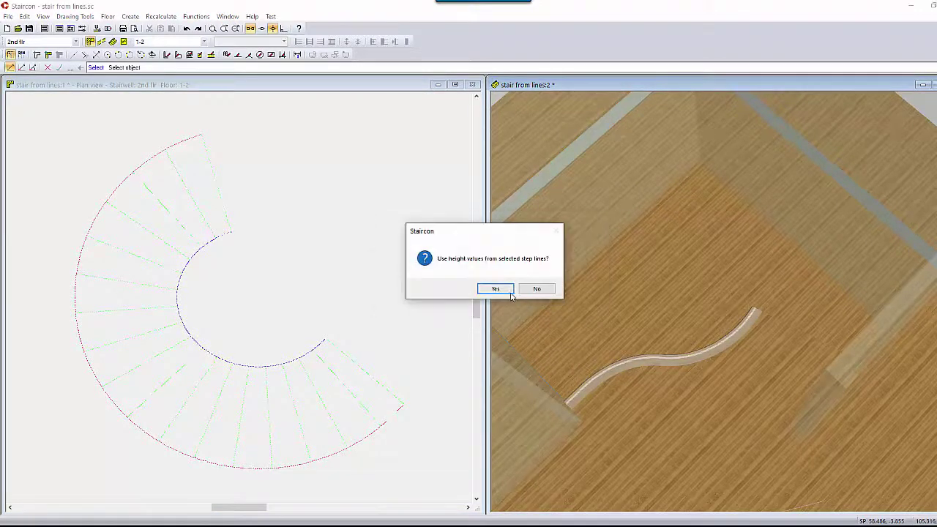
{"action": "left_click", "coordinate": [535, 288]}
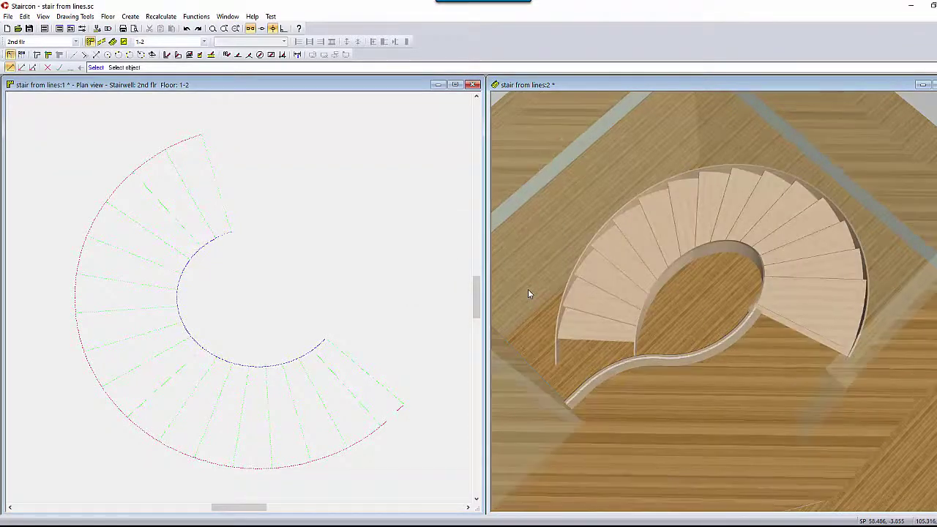
Look at the stair generated from lines in 3D from different sides.
{"action": "left_click_drag", "start_coordinate": [528, 293], "coordinate": [843, 298]}
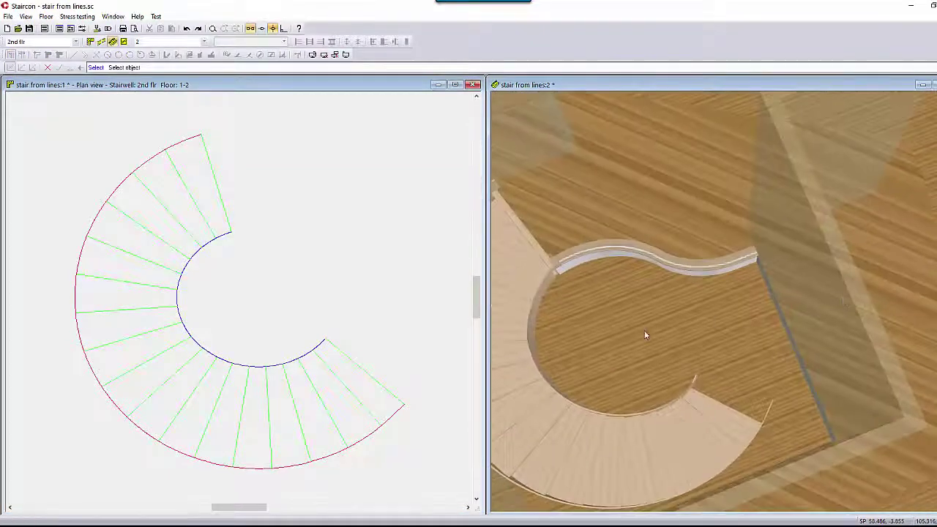
{"action": "left_click_drag", "start_coordinate": [644, 336], "coordinate": [713, 383]}
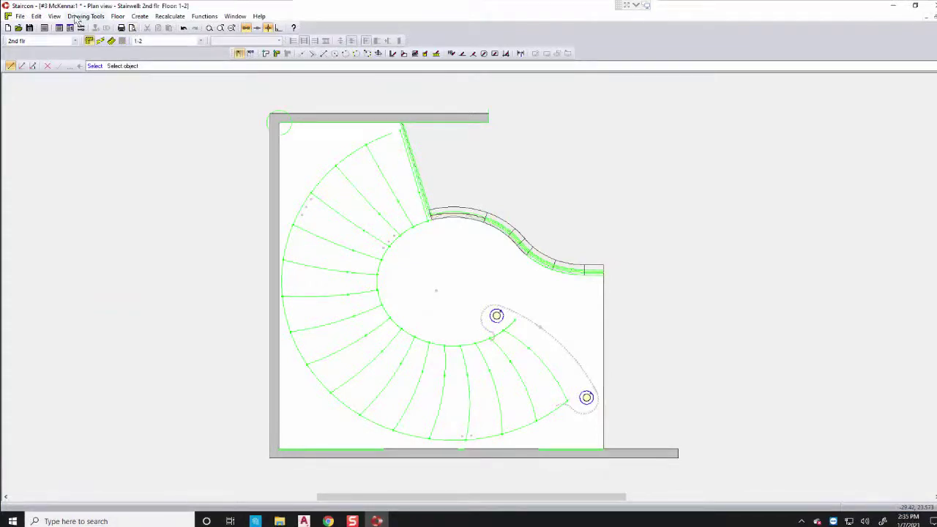
Turn on the display of stairs among the drawing objects of the 2nd flr plan view.
{"action": "left_click", "coordinate": [57, 16]}
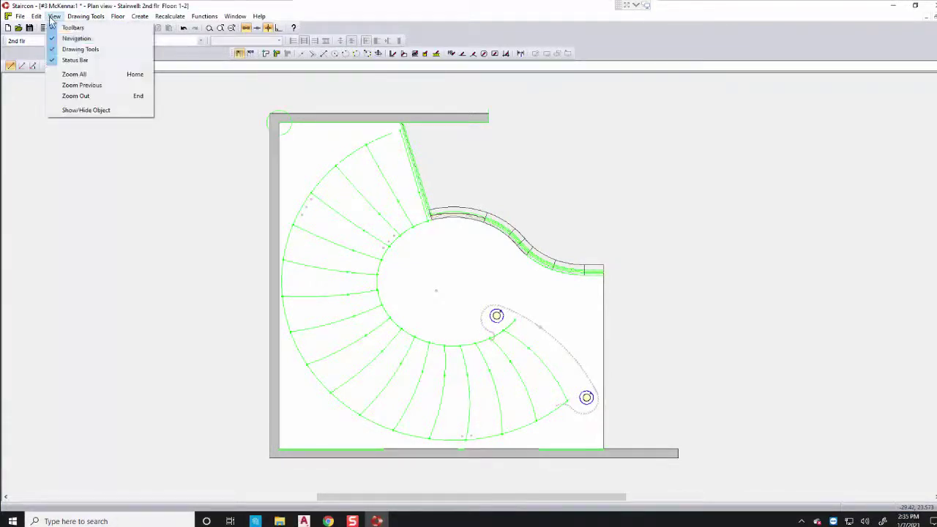
{"action": "left_click", "coordinate": [74, 112]}
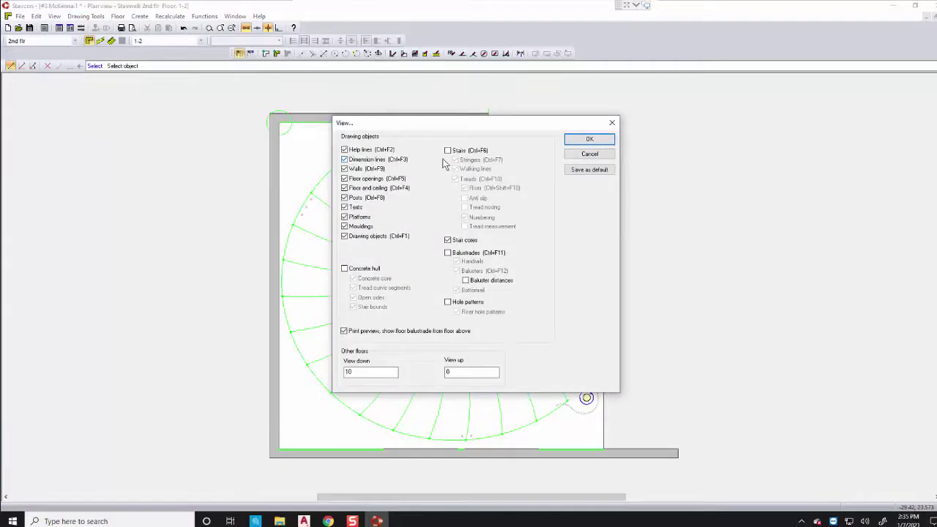
{"action": "left_click", "coordinate": [448, 151]}
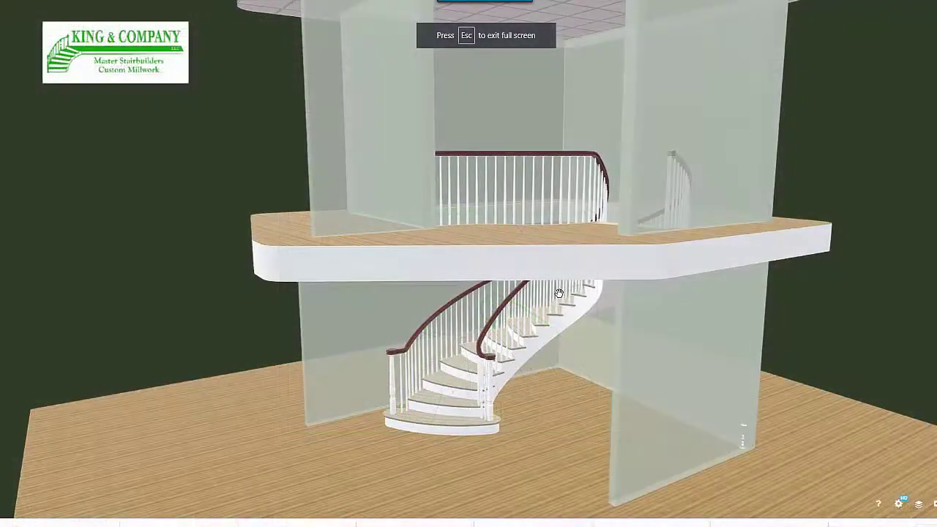
Examine the whole curved staircase and its surrounding floors in the web 3D viewer, moving in on the starting steps.
{"action": "mouse_move", "coordinate": [558, 296]}
{"action": "left_mouse_down"}
{"action": "mouse_move", "coordinate": [538, 303]}
{"action": "mouse_move", "coordinate": [614, 295]}
{"action": "mouse_move", "coordinate": [554, 293]}
{"action": "left_mouse_up"}
{"action": "scroll", "coordinate": [558, 293], "scroll_direction": "up", "scroll_amount": 3}
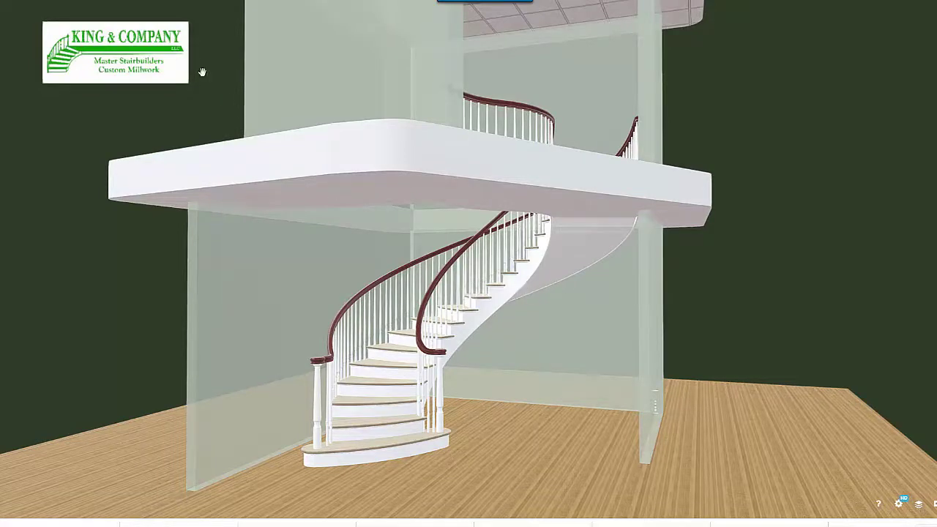
{"action": "left_click_drag", "start_coordinate": [452, 178], "coordinate": [439, 189]}
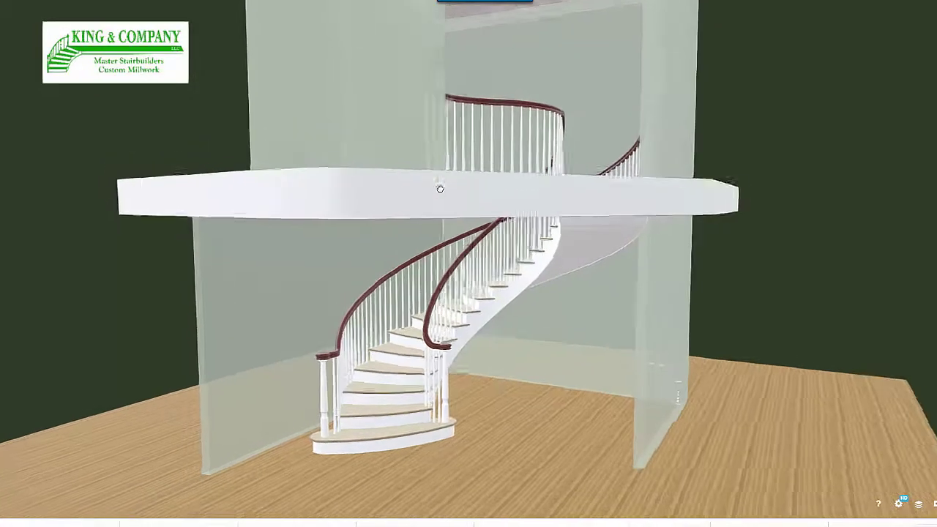
{"action": "left_click_drag", "start_coordinate": [515, 279], "coordinate": [167, 252]}
{"action": "scroll", "coordinate": [470, 292], "scroll_direction": "up", "scroll_amount": 5}
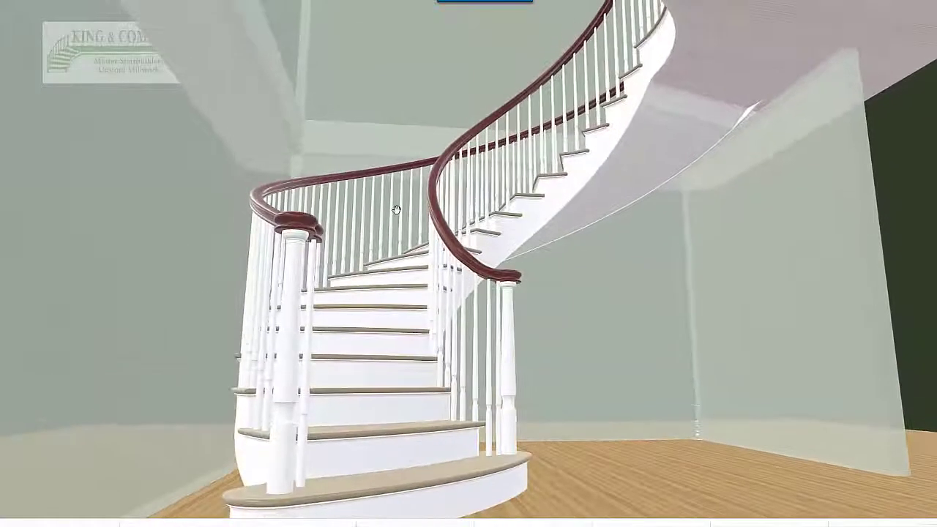
Examine the curved staircase's lower newels, handrails and bullnose step from near and far in the 3D viewer.
{"action": "scroll", "coordinate": [401, 202], "scroll_direction": "down", "scroll_amount": 3}
{"action": "left_click_drag", "start_coordinate": [401, 201], "coordinate": [339, 219]}
{"action": "right_click_drag", "start_coordinate": [339, 219], "coordinate": [420, 191]}
{"action": "scroll", "coordinate": [434, 239], "scroll_direction": "up", "scroll_amount": 5}
{"action": "left_click_drag", "start_coordinate": [434, 227], "coordinate": [486, 228]}
{"action": "scroll", "coordinate": [486, 227], "scroll_direction": "down", "scroll_amount": 5}
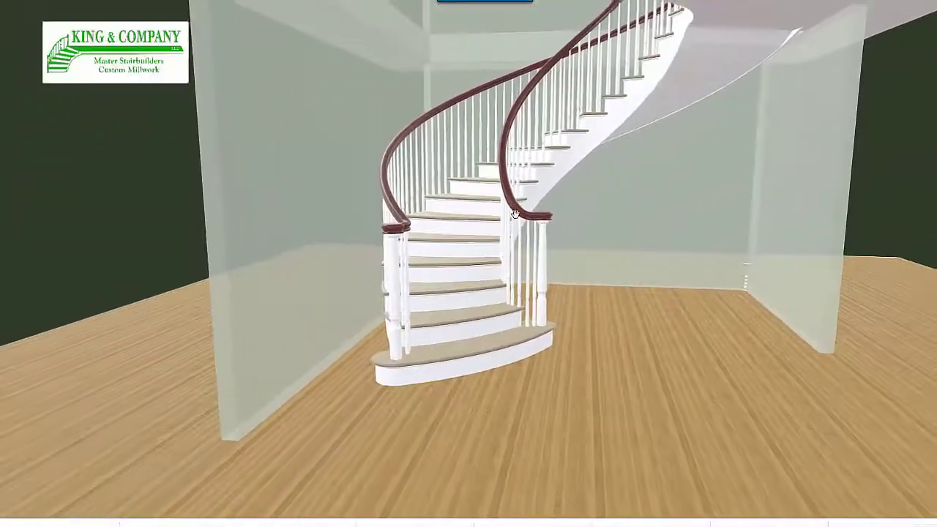
{"action": "right_click_drag", "start_coordinate": [502, 230], "coordinate": [477, 266]}
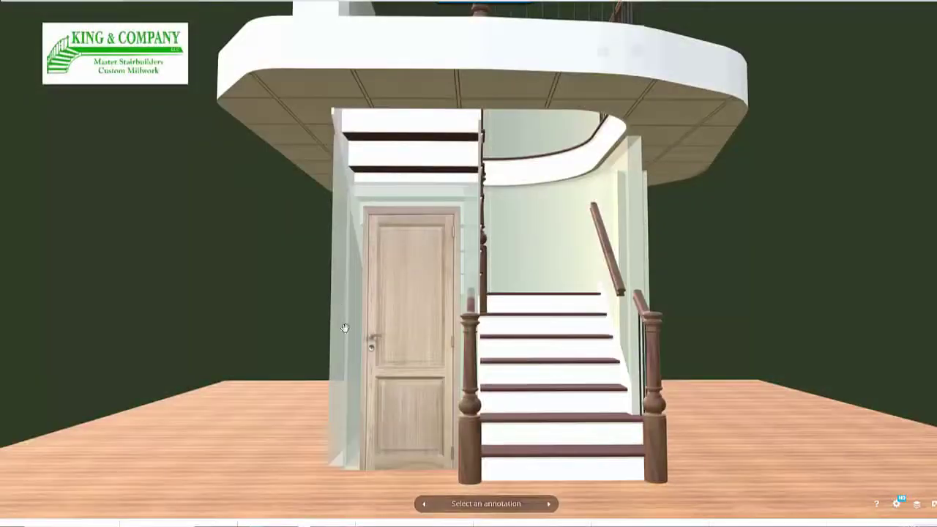
Examine the staircase with the door beneath it, from the lower flight up to the upper-floor railing.
{"action": "right_click_drag", "start_coordinate": [528, 238], "coordinate": [487, 339]}
{"action": "left_click_drag", "start_coordinate": [487, 339], "coordinate": [467, 372]}
{"action": "right_click_drag", "start_coordinate": [531, 300], "coordinate": [469, 368]}
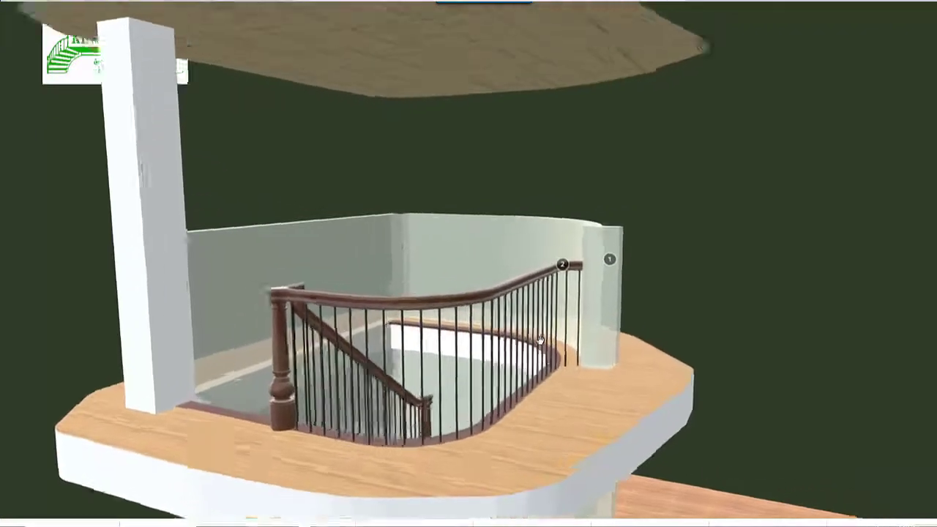
Open annotation 2 at the end of the upper-floor handrail and look at the staircase around it.
{"action": "scroll", "coordinate": [539, 335], "scroll_direction": "up", "scroll_amount": 3}
{"action": "right_click_drag", "start_coordinate": [539, 335], "coordinate": [466, 340]}
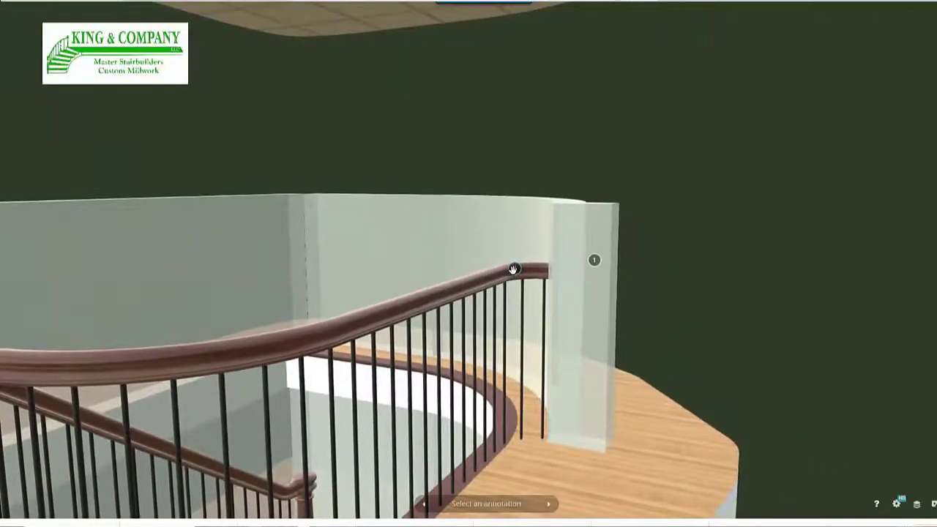
{"action": "left_click", "coordinate": [513, 269]}
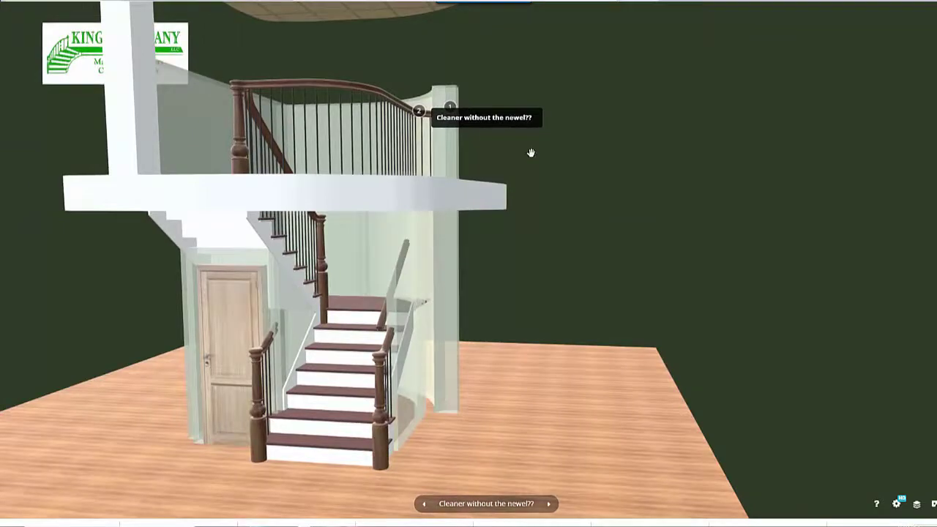
{"action": "left_click_drag", "start_coordinate": [551, 211], "coordinate": [603, 211]}
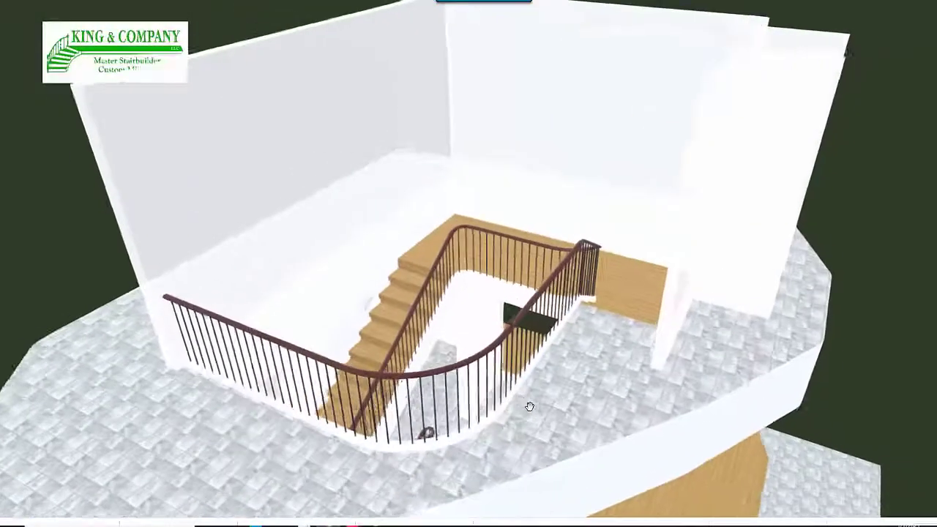
Look around the tiled stairwell with the curved railing and the multi-level staircase with landings from different angles.
{"action": "right_click_drag", "start_coordinate": [527, 410], "coordinate": [517, 253]}
{"action": "left_click_drag", "start_coordinate": [517, 253], "coordinate": [495, 225]}
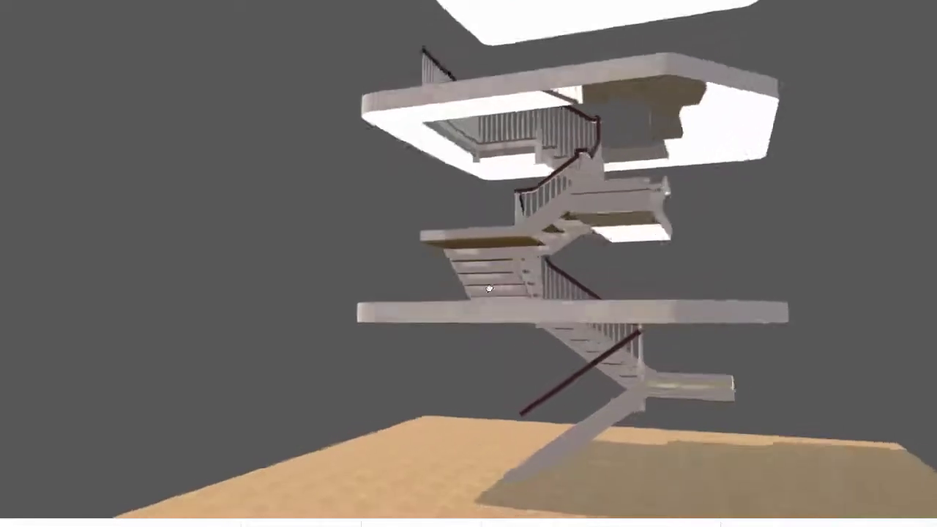
{"action": "left_click_drag", "start_coordinate": [439, 290], "coordinate": [323, 299]}
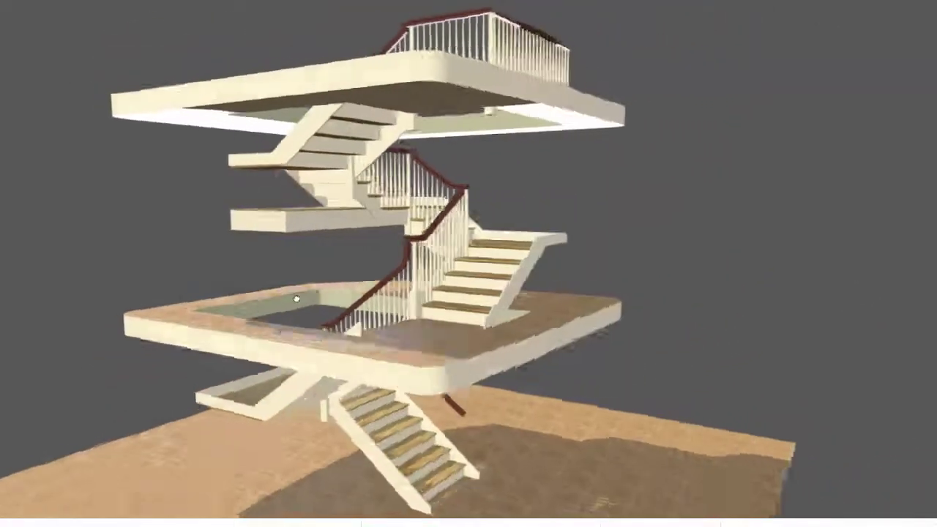
Examine the multi-level staircase with landings up close, from the lower flights to the railing around the upper floor opening.
{"action": "scroll", "coordinate": [286, 297], "scroll_direction": "up", "scroll_amount": 5}
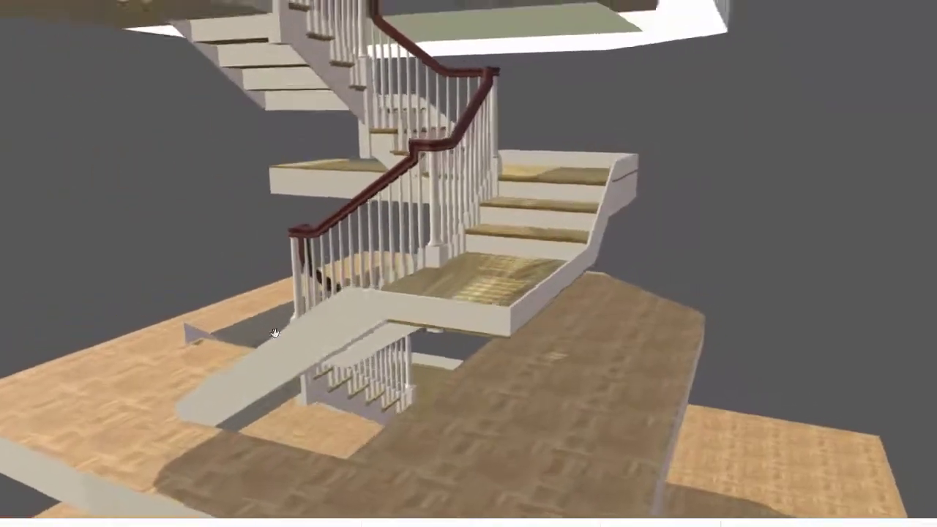
{"action": "left_click_drag", "start_coordinate": [274, 333], "coordinate": [467, 247]}
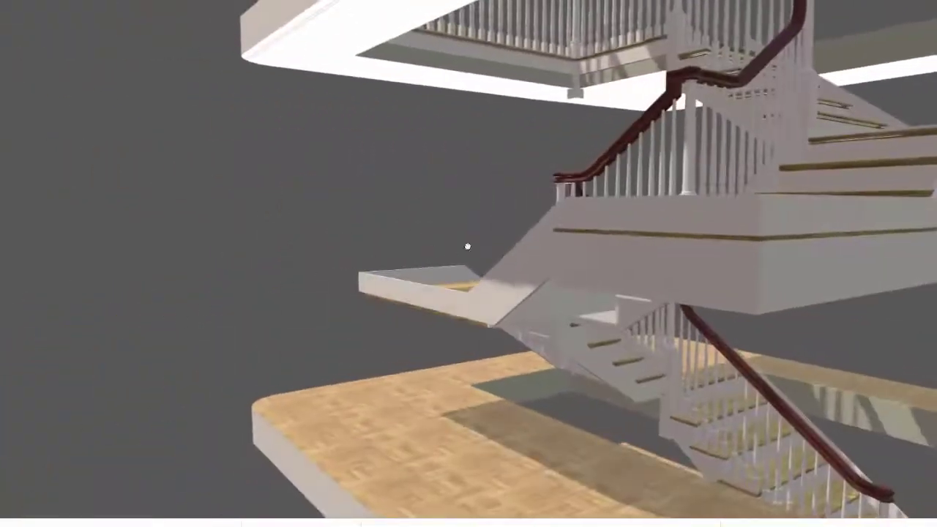
{"action": "right_click_drag", "start_coordinate": [467, 246], "coordinate": [289, 278]}
{"action": "right_click_drag", "start_coordinate": [408, 215], "coordinate": [412, 312]}
{"action": "left_click_drag", "start_coordinate": [444, 278], "coordinate": [441, 299]}
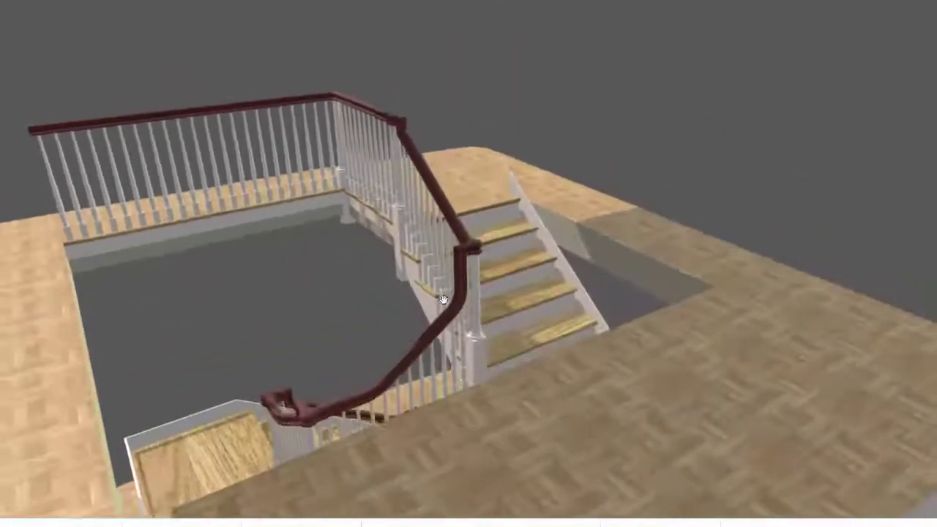
{"action": "scroll", "coordinate": [443, 299], "scroll_direction": "up", "scroll_amount": 3}
{"action": "right_click_drag", "start_coordinate": [450, 294], "coordinate": [513, 286]}
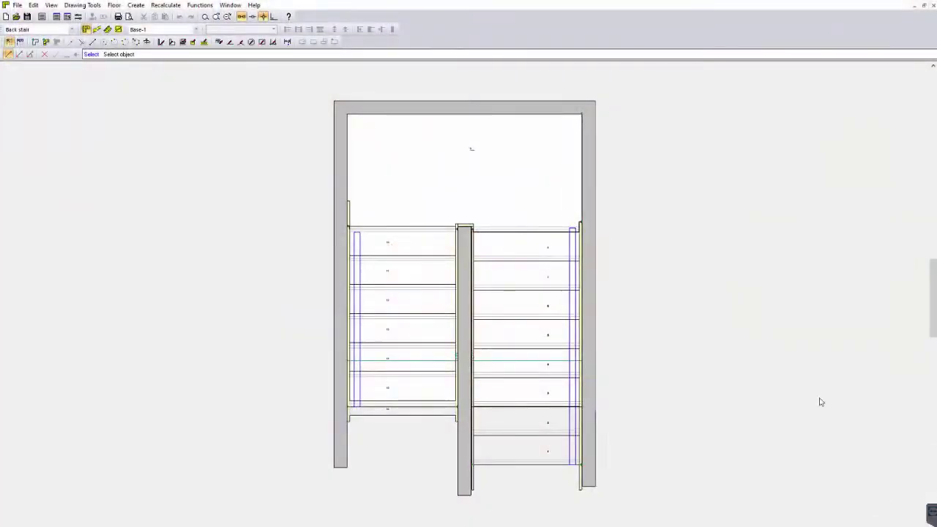
Switch the Back stair from plan to elevation and compare the string elevations of Stair 1.
{"action": "left_click", "coordinate": [99, 30]}
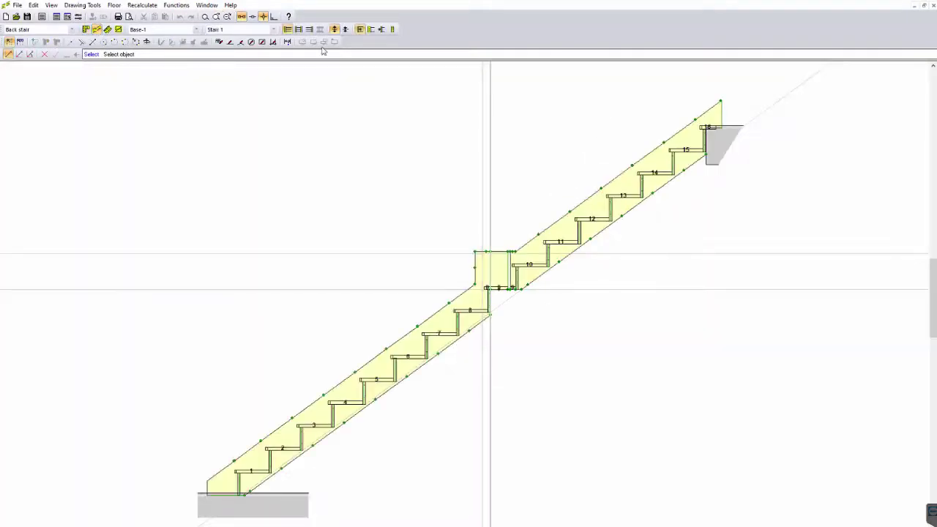
{"action": "left_click", "coordinate": [309, 30]}
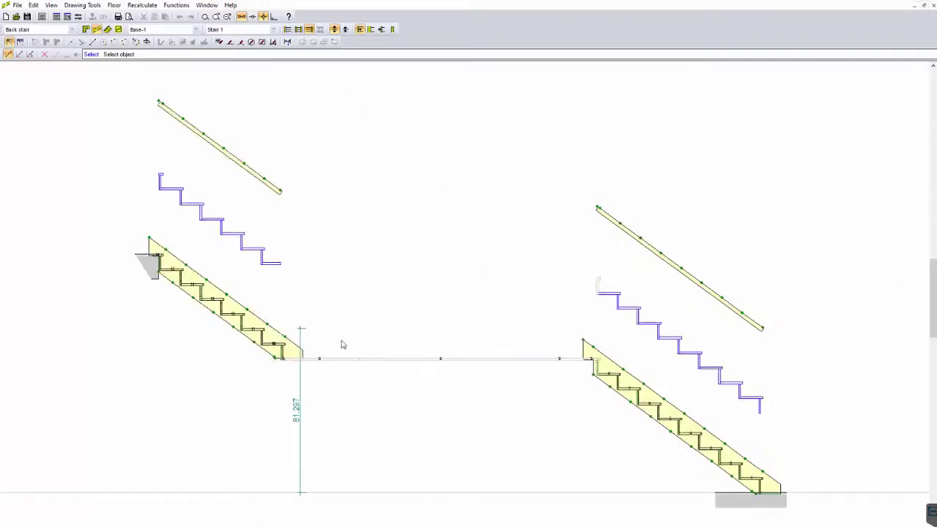
{"action": "left_click", "coordinate": [287, 30]}
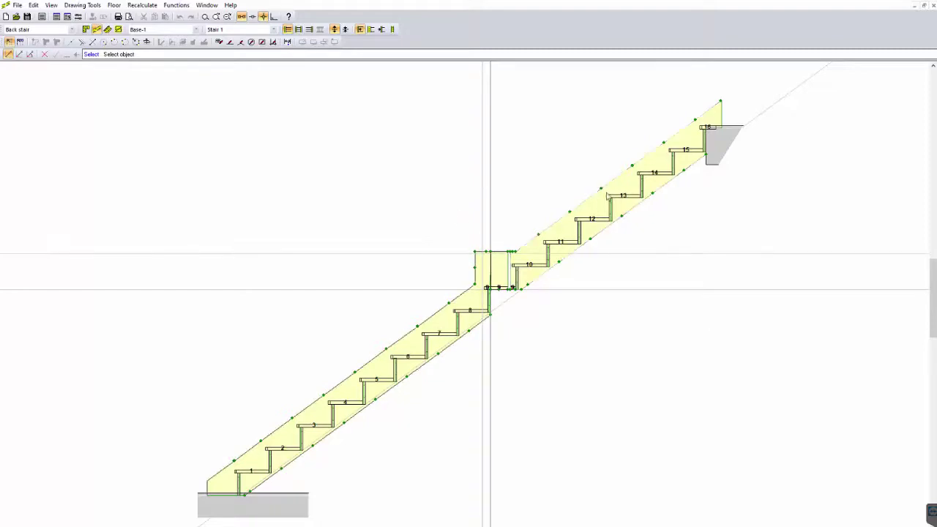
{"action": "left_click", "coordinate": [145, 5]}
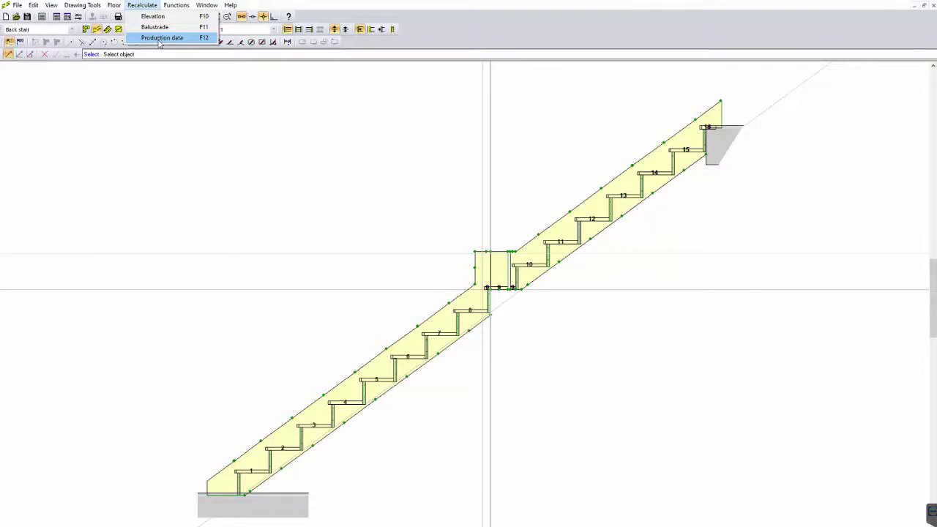
{"action": "left_click", "coordinate": [345, 172]}
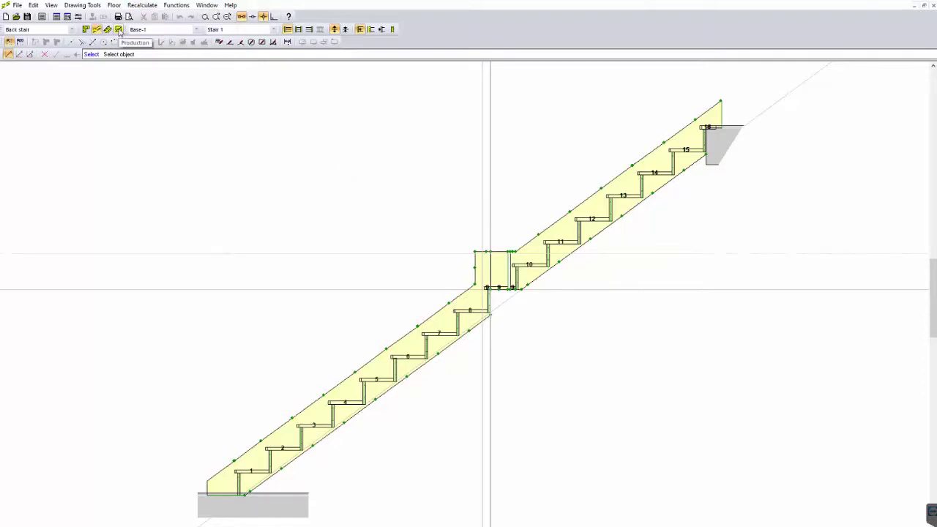
Show the Back stair's production drawings and browse the part list among the treads, returning to string BaseST3LT.
{"action": "left_click", "coordinate": [119, 30]}
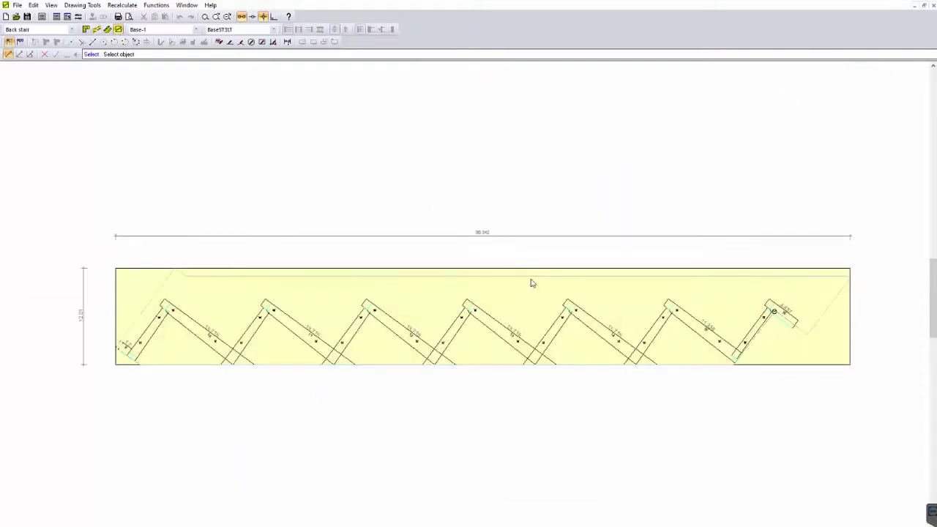
{"action": "left_click", "coordinate": [265, 31]}
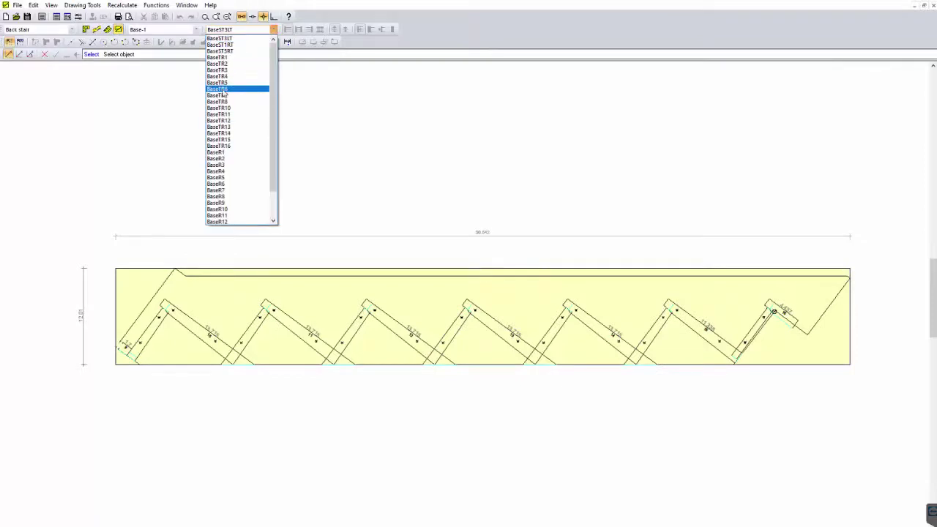
{"action": "left_click", "coordinate": [240, 31]}
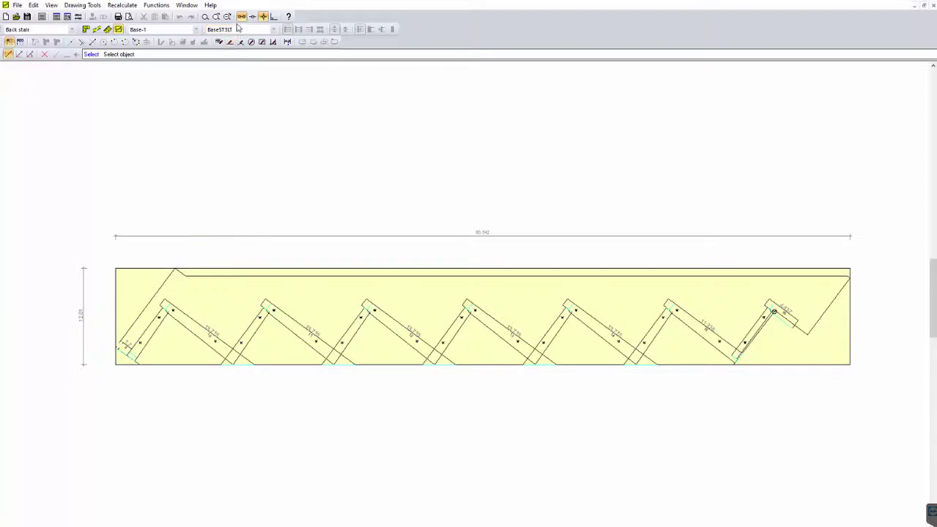
{"action": "left_click", "coordinate": [235, 30]}
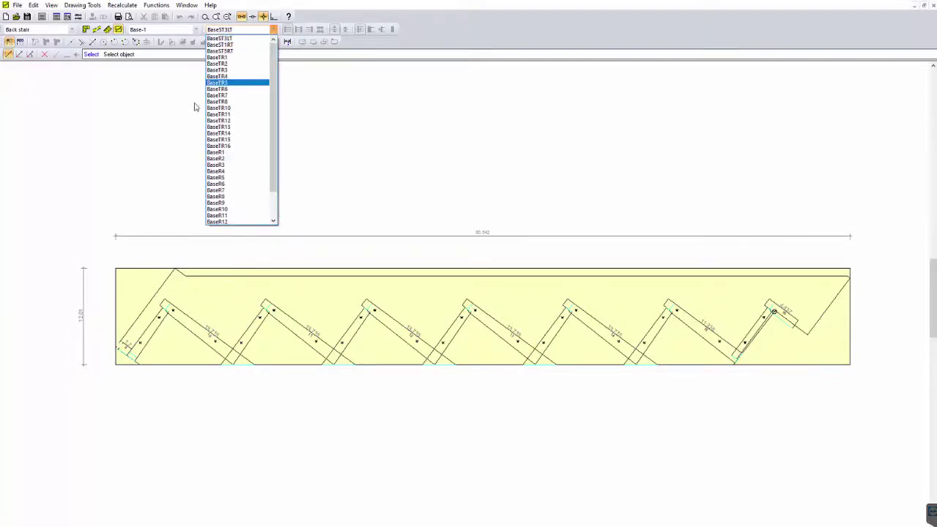
{"action": "key", "text": "Down"}
{"action": "key", "text": "Down"}
{"action": "key", "text": "Up"}
{"action": "key", "text": "Up"}
{"action": "key", "text": "Up"}
{"action": "key", "text": "Up"}
{"action": "key", "text": "Up"}
{"action": "key", "text": "Up"}
{"action": "key", "text": "Up"}
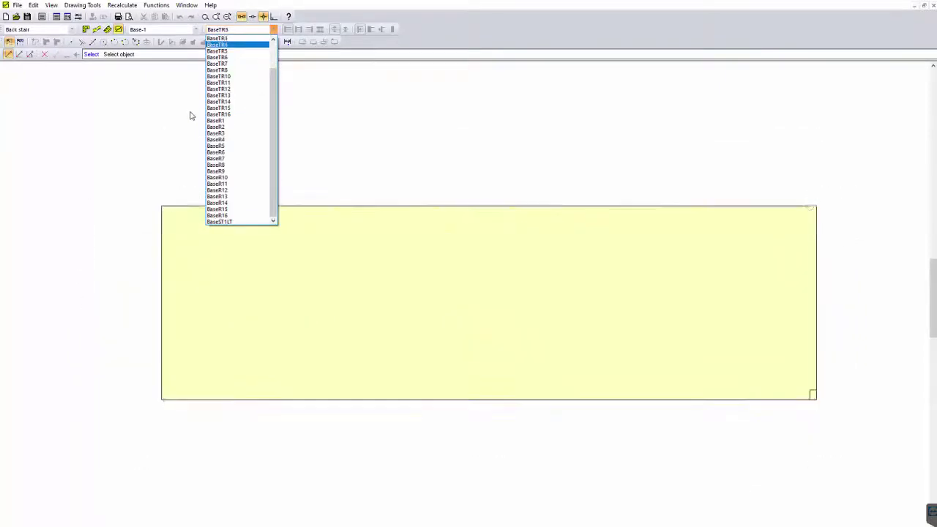
{"action": "key", "text": "Up"}
{"action": "key", "text": "Up"}
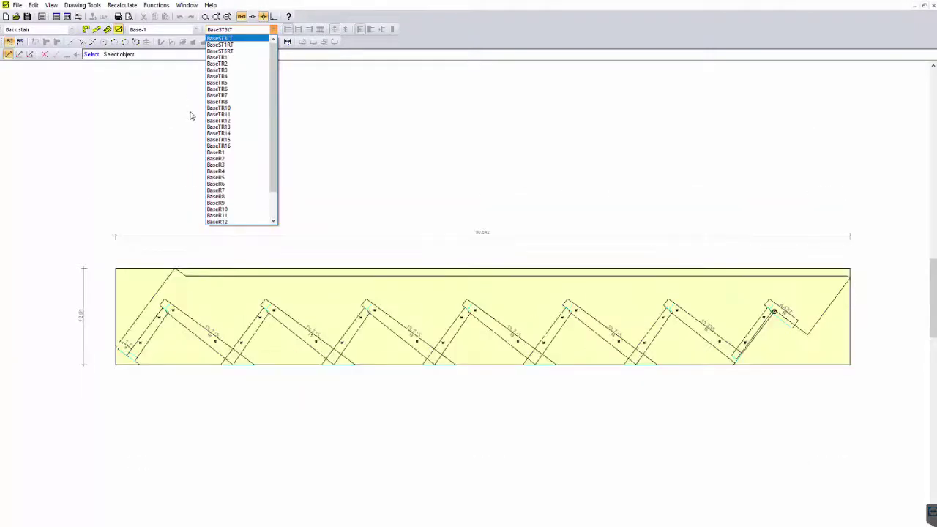
Go through the tread production drawings from BaseTR1 to BaseTR12.
{"action": "key", "text": "Down"}
{"action": "key", "text": "Down"}
{"action": "key", "text": "Down"}
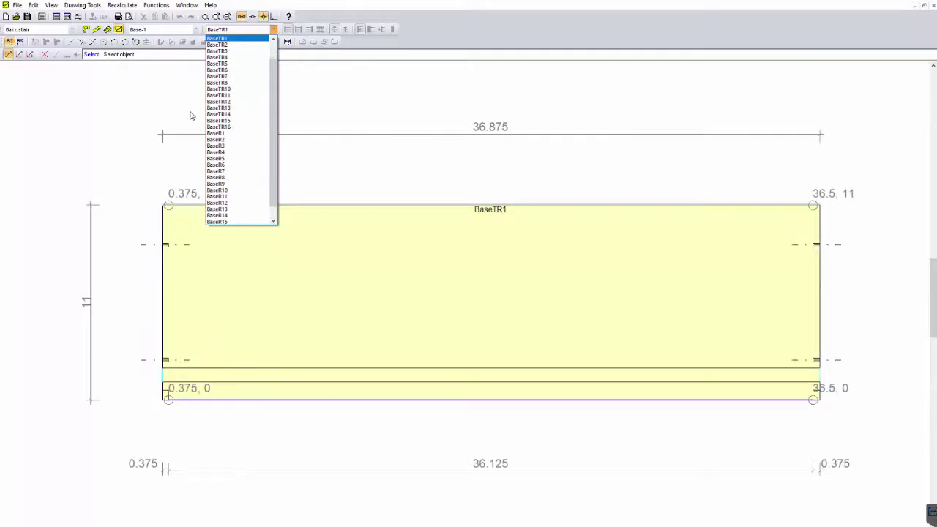
{"action": "key", "text": "Down"}
{"action": "key", "text": "Down"}
{"action": "key", "text": "Down"}
{"action": "key", "text": "Down"}
{"action": "key", "text": "Down"}
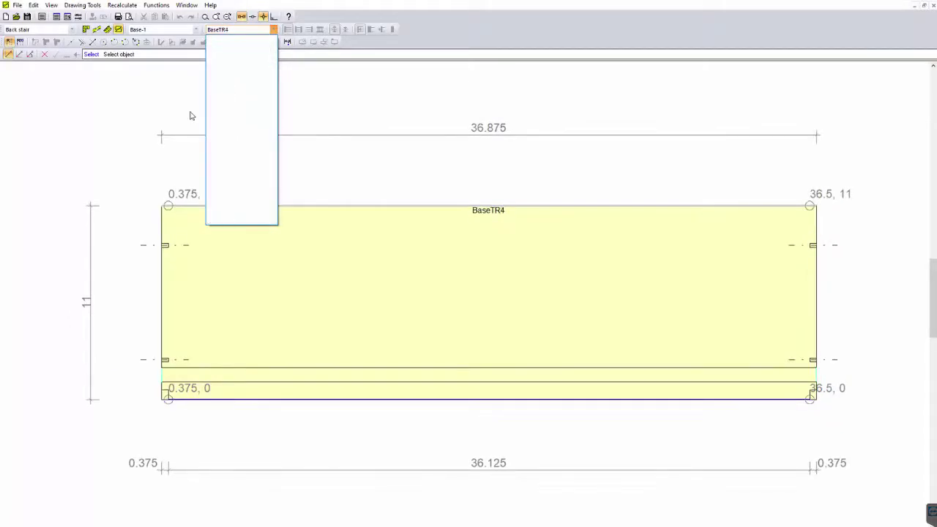
{"action": "key", "text": "Down"}
{"action": "key", "text": "Down"}
{"action": "key", "text": "Down"}
{"action": "key", "text": "Down"}
{"action": "key", "text": "Down"}
{"action": "key", "text": "Down"}
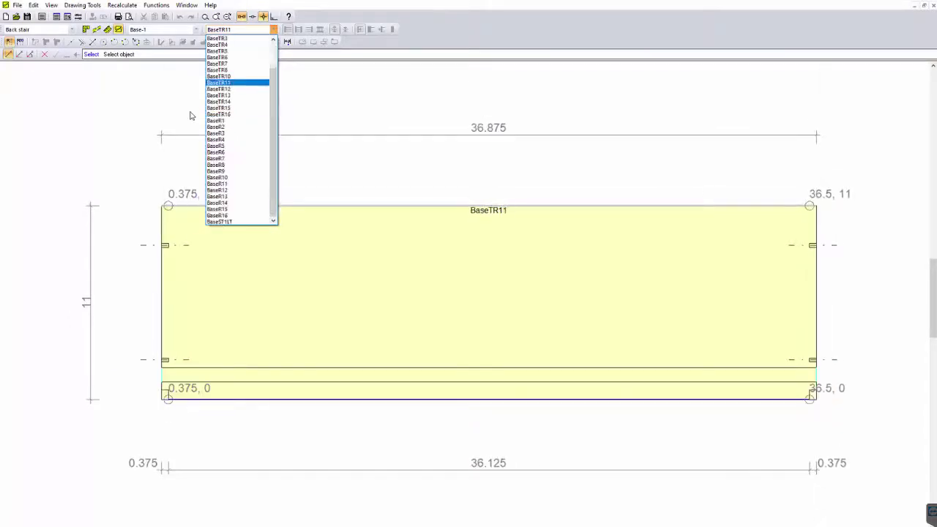
{"action": "left_click", "coordinate": [339, 99]}
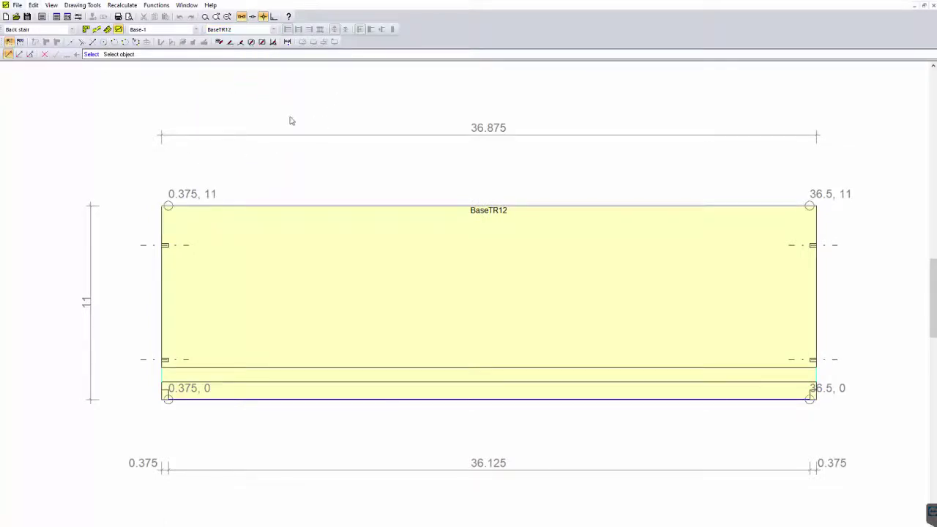
Create the production file under the default file name with CAM post-processing in PRX format, overwriting the existing file.
{"action": "left_click", "coordinate": [20, 6]}
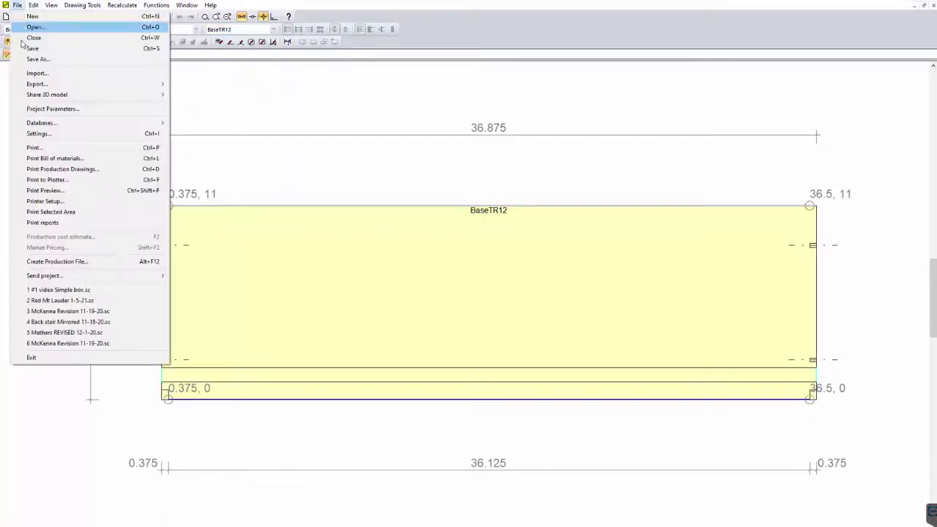
{"action": "left_click", "coordinate": [79, 262]}
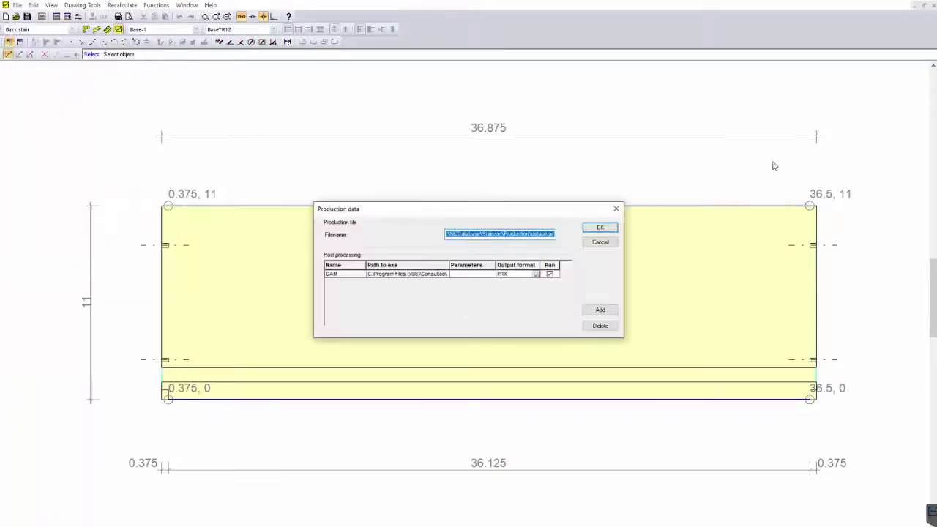
{"action": "left_click", "coordinate": [599, 227]}
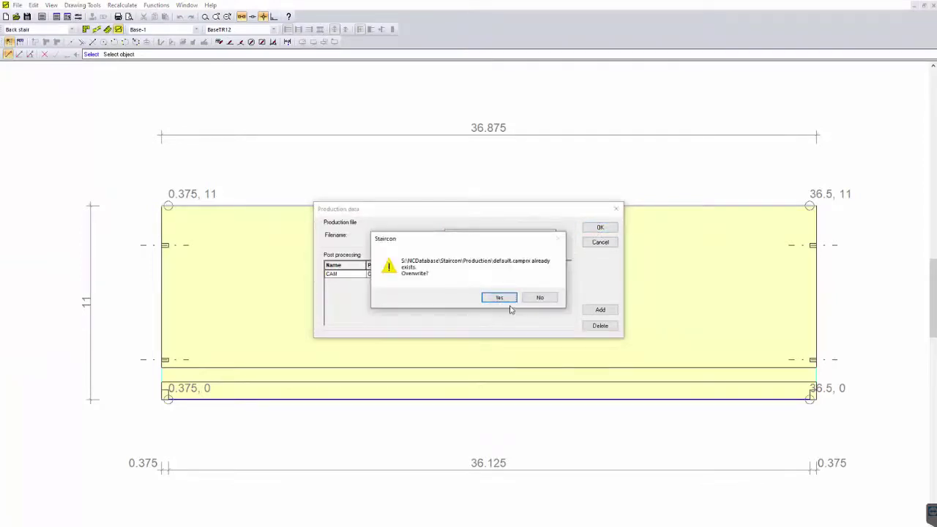
{"action": "left_click", "coordinate": [501, 298]}
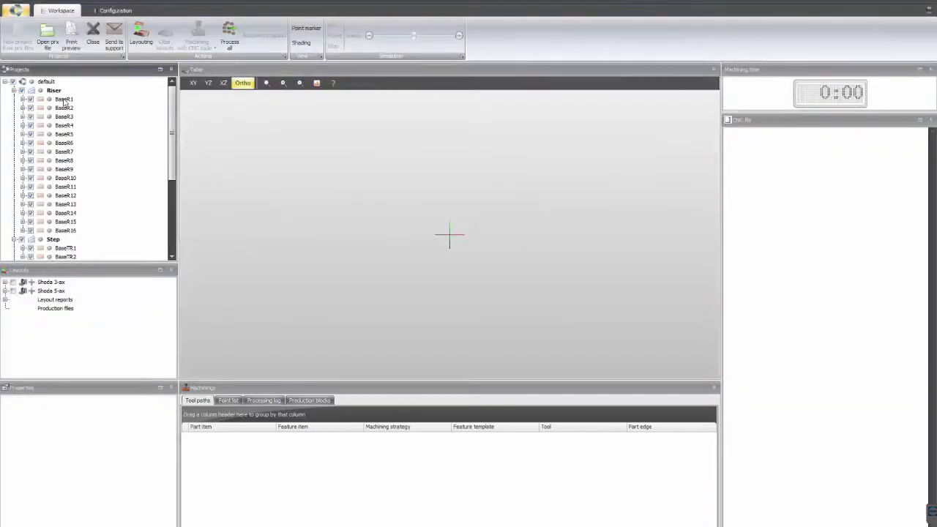
Inspect riser BaseR1, tread BaseTR1 and string BaseST3LT in the CAM project.
{"action": "left_click", "coordinate": [64, 100]}
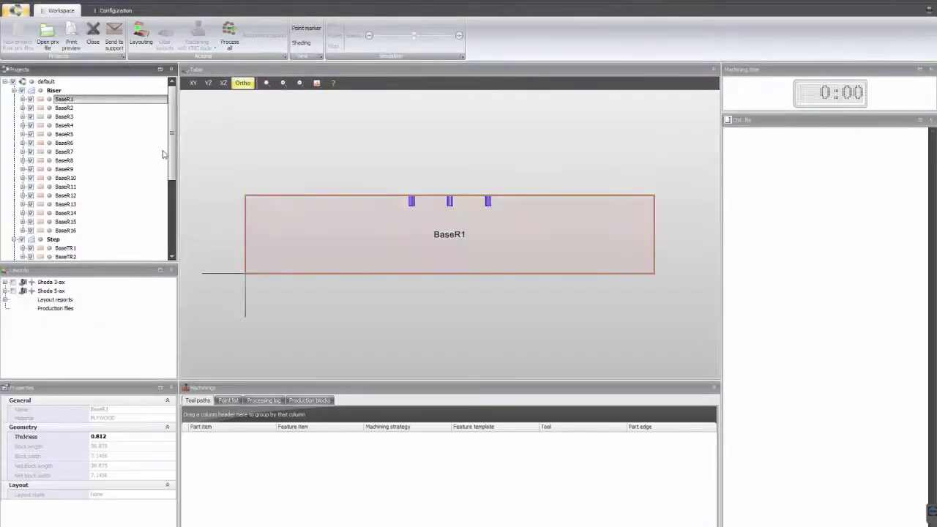
{"action": "scroll", "coordinate": [170, 172], "scroll_direction": "down", "scroll_amount": 3}
{"action": "left_click", "coordinate": [72, 173]}
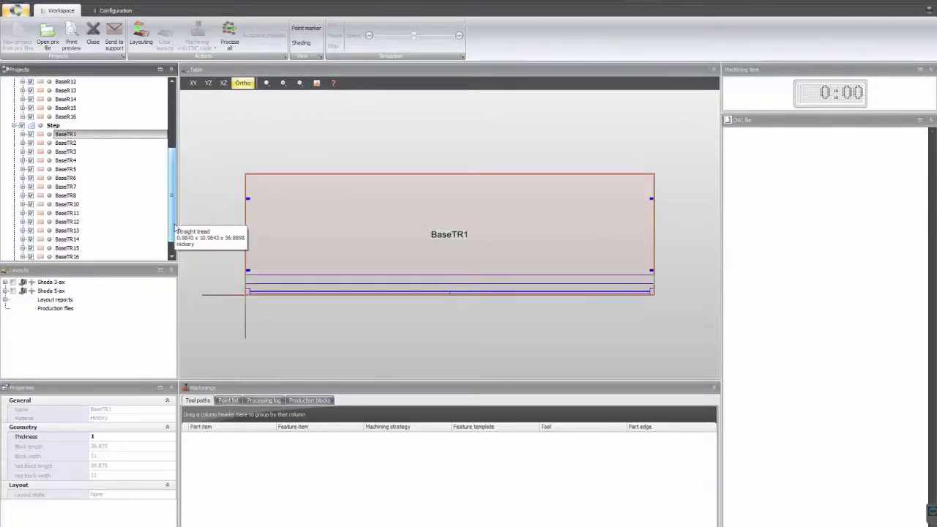
{"action": "scroll", "coordinate": [172, 220], "scroll_direction": "down", "scroll_amount": 2}
{"action": "left_click", "coordinate": [15, 248]}
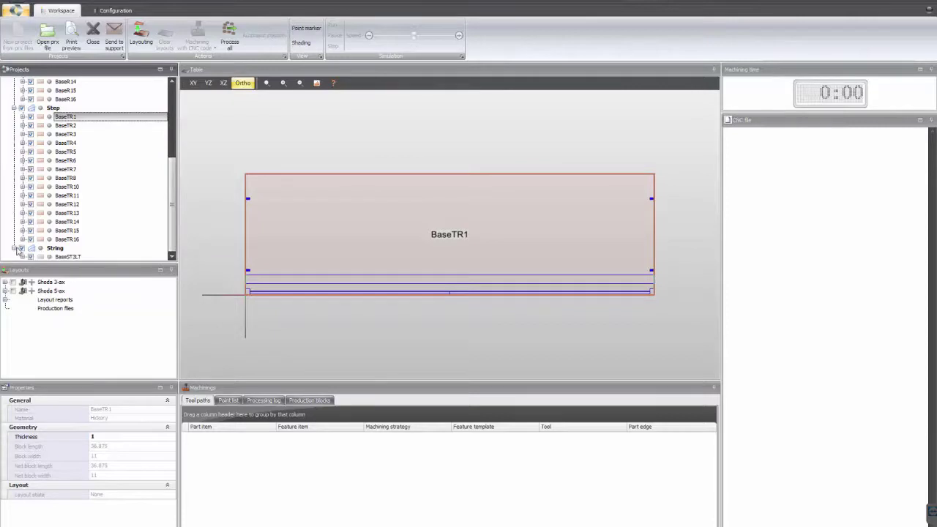
{"action": "scroll", "coordinate": [171, 221], "scroll_direction": "down", "scroll_amount": 2}
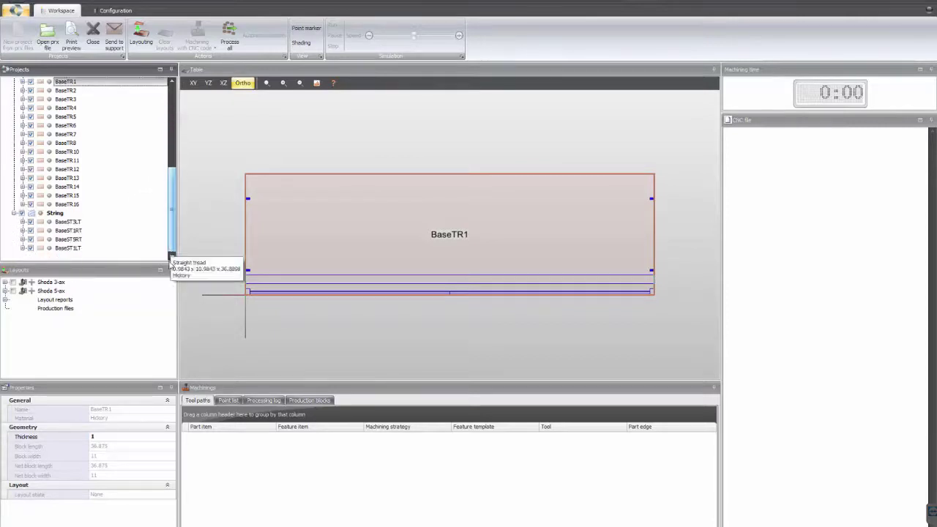
{"action": "left_click", "coordinate": [69, 222]}
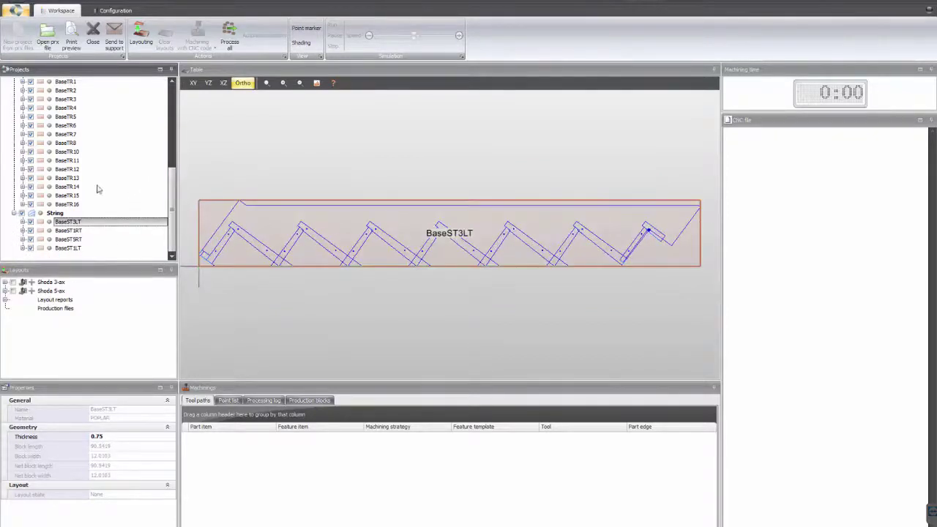
Process the entire default project to generate the machine layouts, tool paths and CNC code for its parts.
{"action": "scroll", "coordinate": [173, 172], "scroll_direction": "up", "scroll_amount": 8}
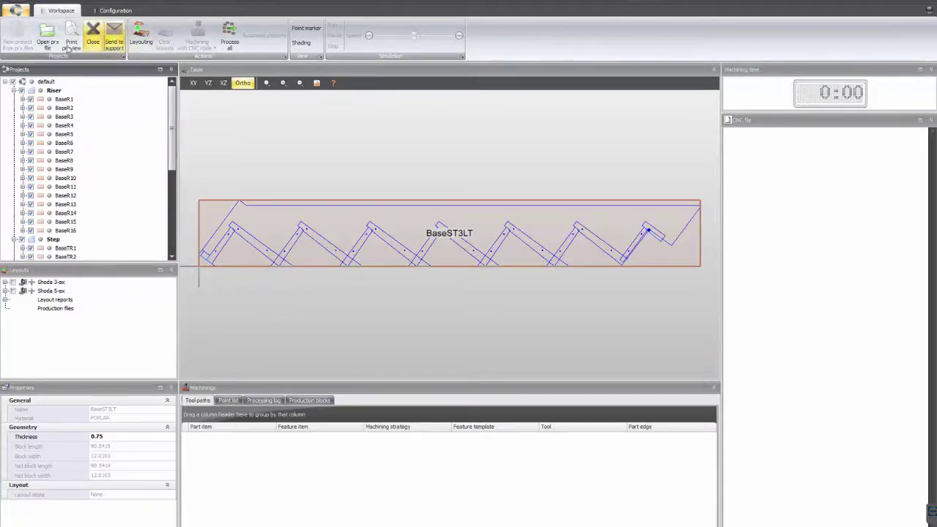
{"action": "left_click", "coordinate": [50, 82]}
{"action": "right_click", "coordinate": [51, 83]}
{"action": "left_click", "coordinate": [76, 87]}
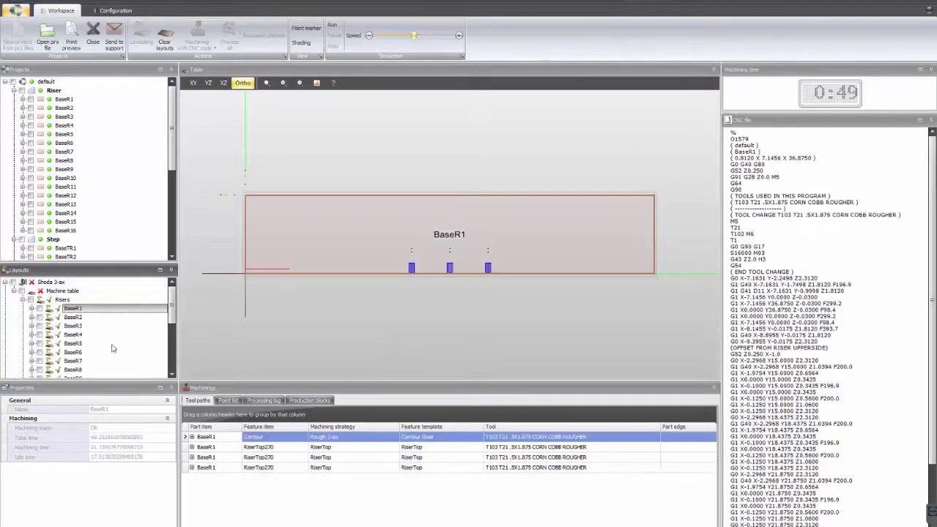
Examine riser BaseR1's Contour and RiserTop270 tool paths with their CNC code, viewing the part in 3D.
{"action": "scroll", "coordinate": [80, 311], "scroll_direction": "down", "scroll_amount": 2}
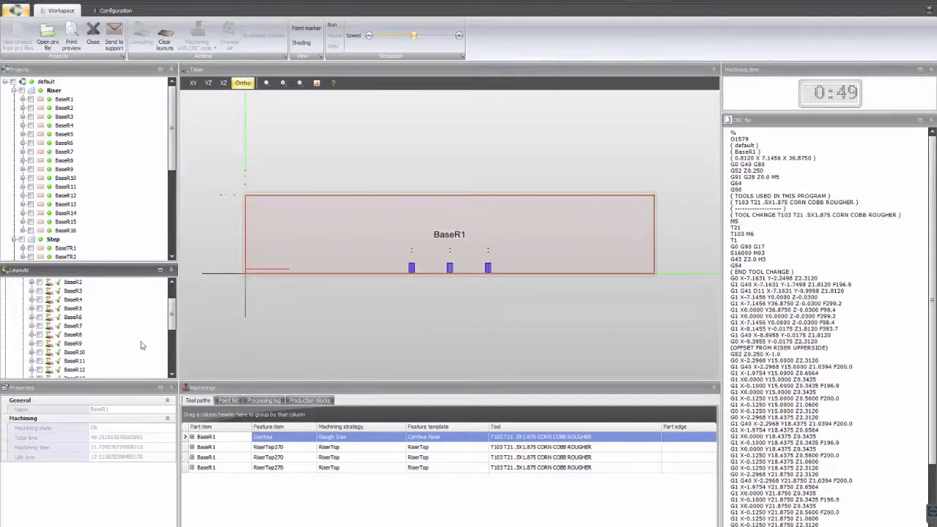
{"action": "left_click", "coordinate": [270, 447]}
{"action": "middle_click_drag", "start_coordinate": [396, 330], "coordinate": [385, 207]}
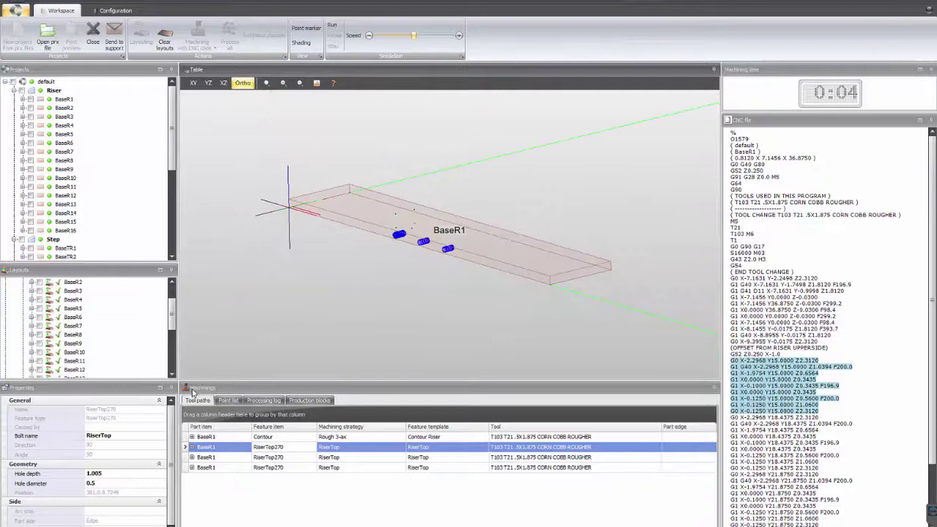
{"action": "left_click", "coordinate": [262, 437]}
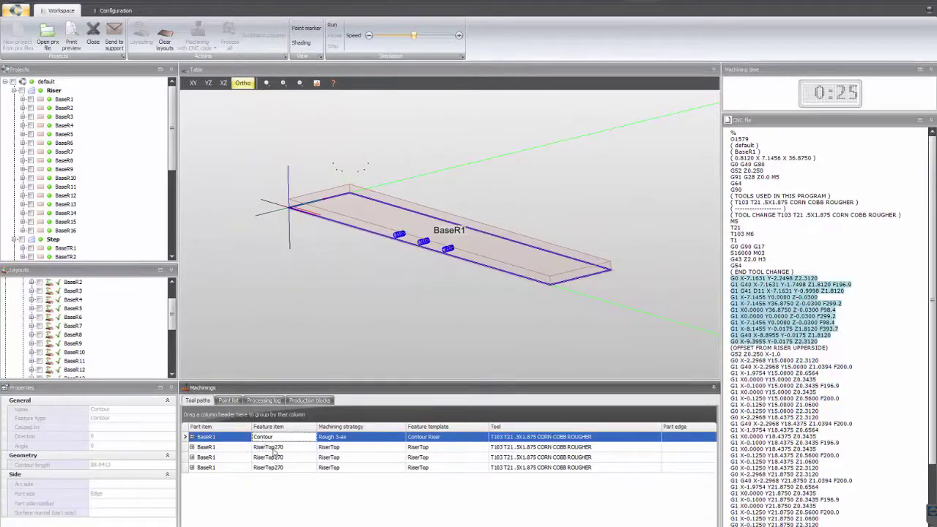
{"action": "left_click", "coordinate": [273, 448]}
{"action": "left_click", "coordinate": [276, 457]}
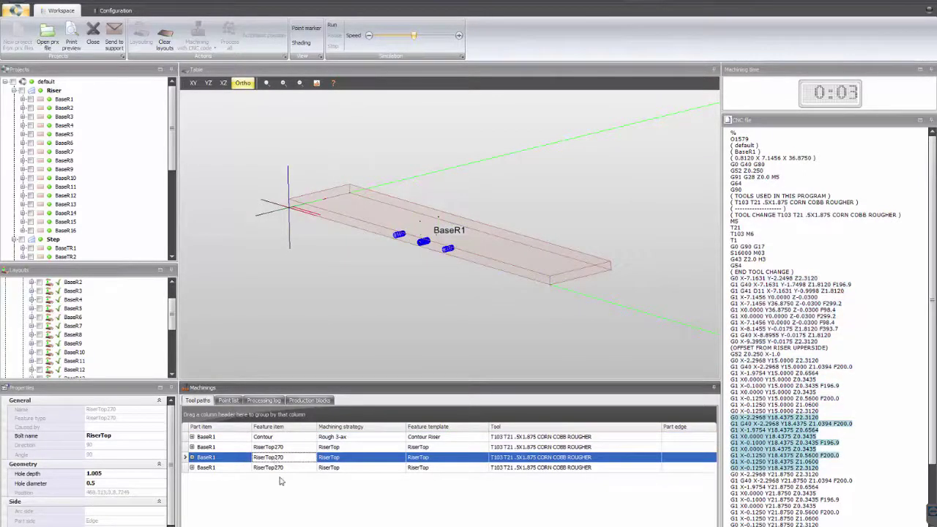
{"action": "left_click", "coordinate": [269, 437]}
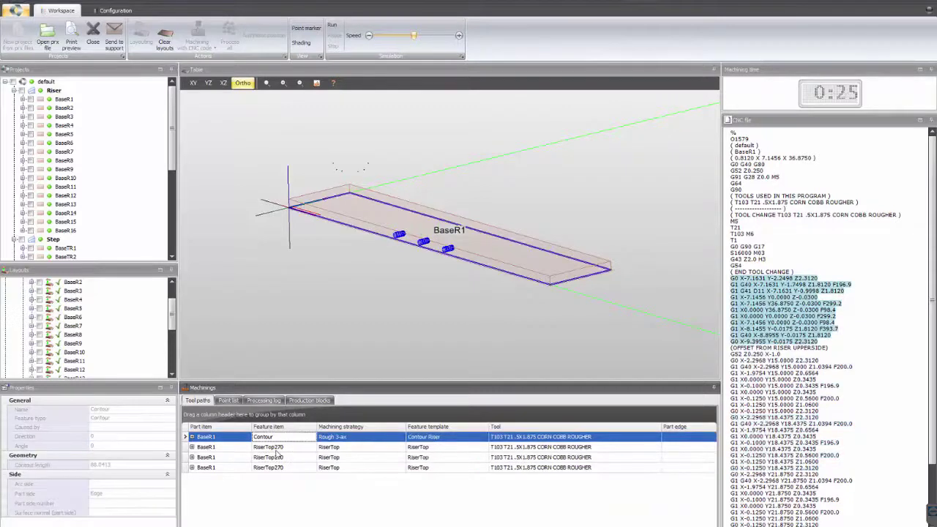
Check riser BaseR1's three RiserTop270 tool paths against their CNC code and view the machine layout of riser BaseR3.
{"action": "left_click", "coordinate": [333, 448]}
{"action": "left_click", "coordinate": [333, 457]}
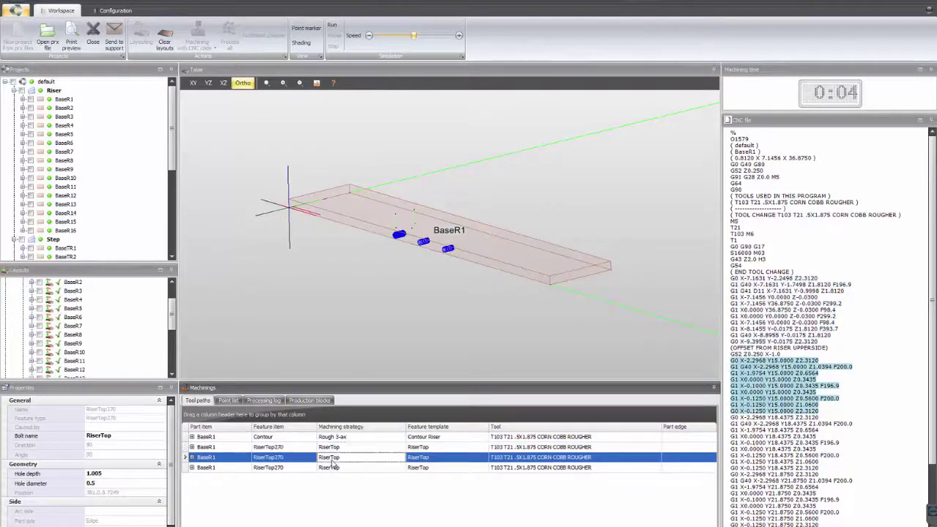
{"action": "left_click", "coordinate": [333, 467]}
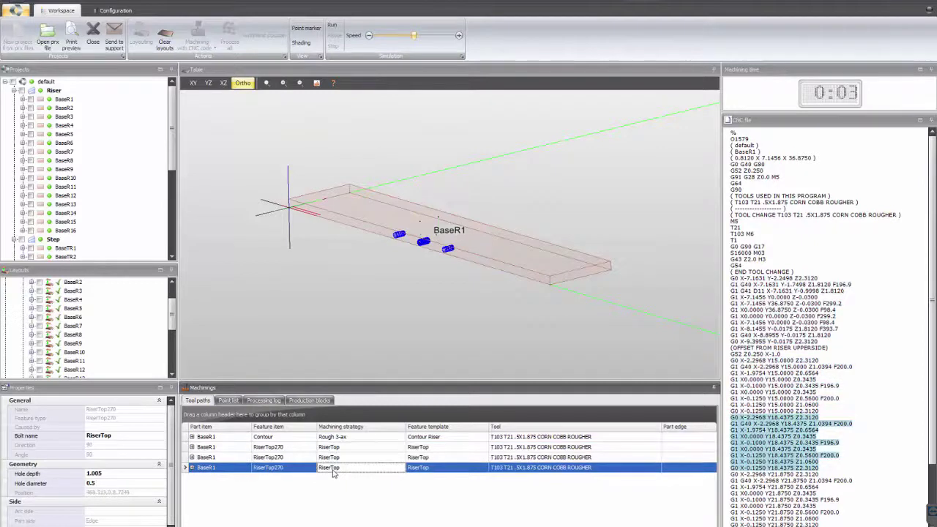
{"action": "left_click", "coordinate": [77, 291]}
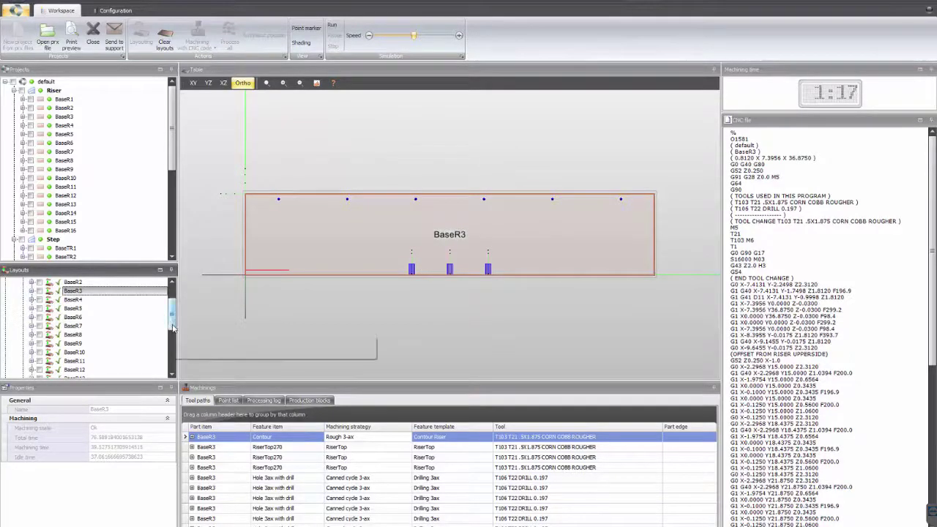
Examine the machining layout of string BaseST5RT under Skirts, viewing its riser and tread pockets in 3D.
{"action": "left_click_drag", "start_coordinate": [172, 316], "coordinate": [161, 359]}
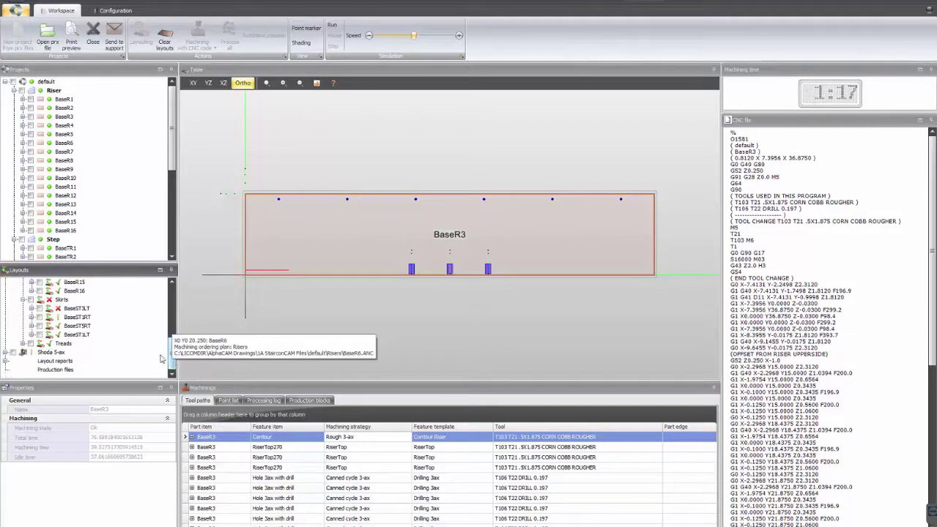
{"action": "left_click", "coordinate": [82, 326]}
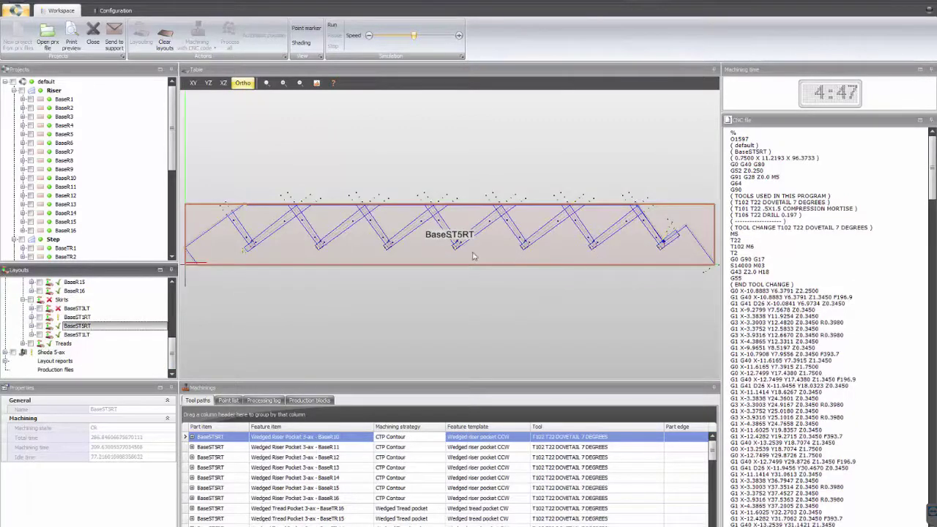
{"action": "middle_click_drag", "start_coordinate": [472, 256], "coordinate": [377, 251]}
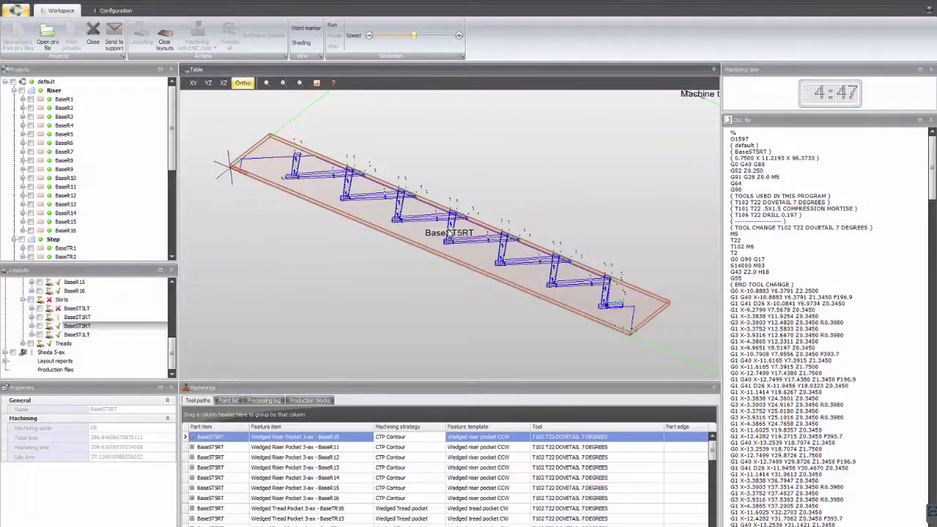
{"action": "middle_click_drag", "start_coordinate": [401, 218], "coordinate": [353, 226]}
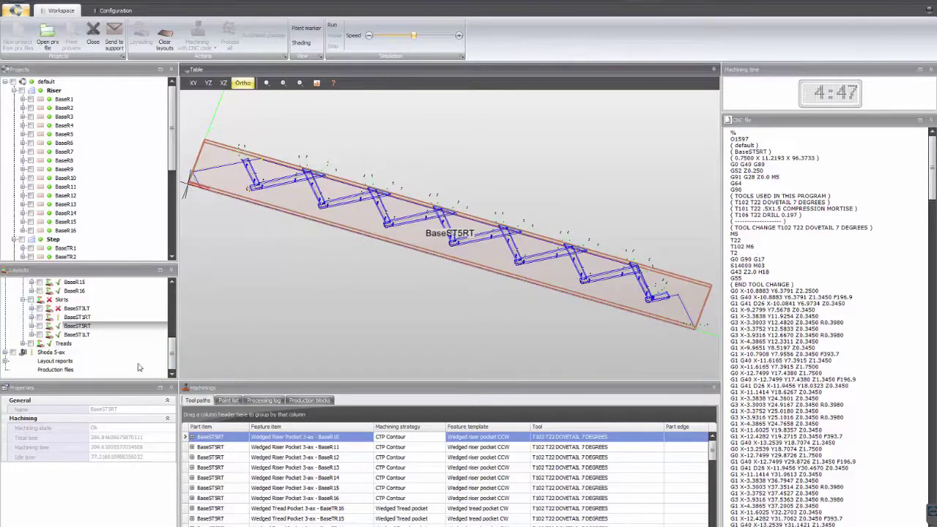
Examine the machining layout of tread BaseTR2 under Treads, viewing its tool paths in 3D from several angles.
{"action": "left_click", "coordinate": [22, 344]}
{"action": "scroll", "coordinate": [44, 330], "scroll_direction": "down", "scroll_amount": 2}
{"action": "left_click", "coordinate": [72, 308]}
{"action": "middle_click_drag", "start_coordinate": [522, 272], "coordinate": [486, 268]}
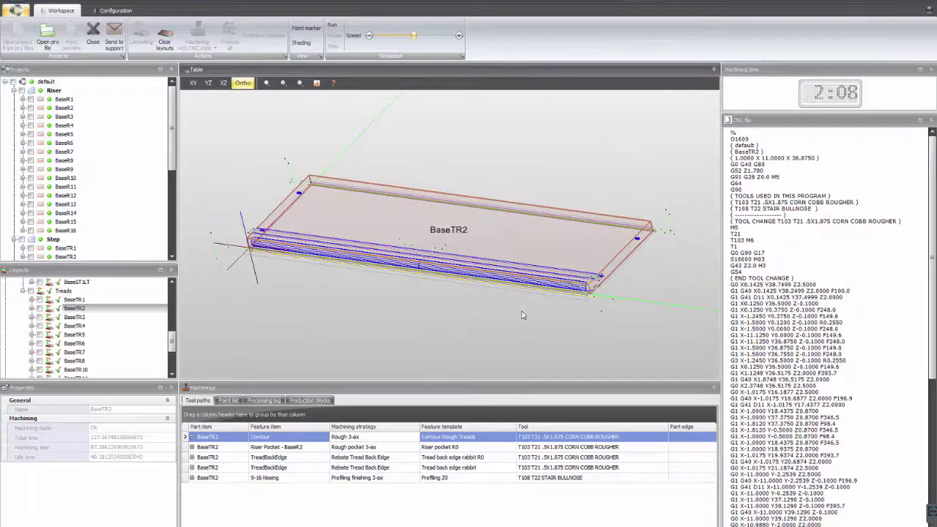
{"action": "middle_click_drag", "start_coordinate": [523, 314], "coordinate": [597, 311]}
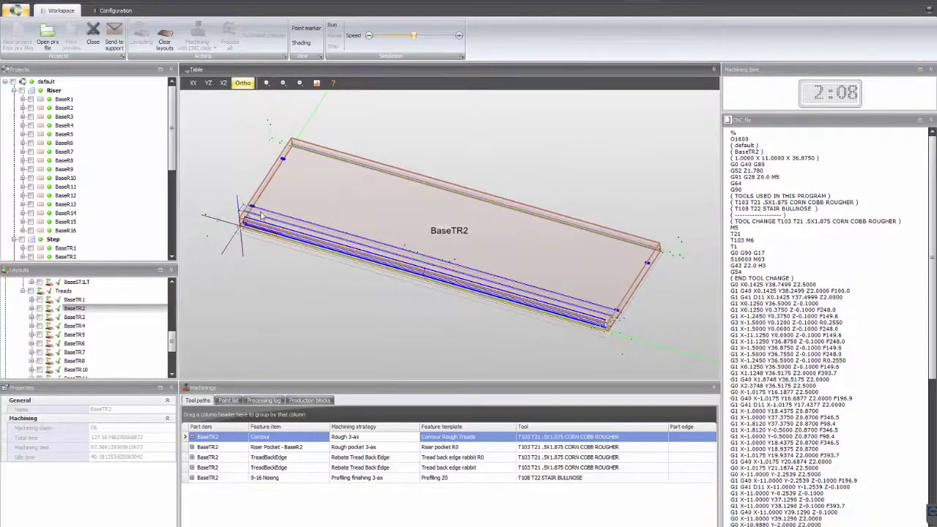
{"action": "middle_click_drag", "start_coordinate": [590, 306], "coordinate": [606, 290]}
{"action": "middle_click_drag", "start_coordinate": [392, 246], "coordinate": [430, 242]}
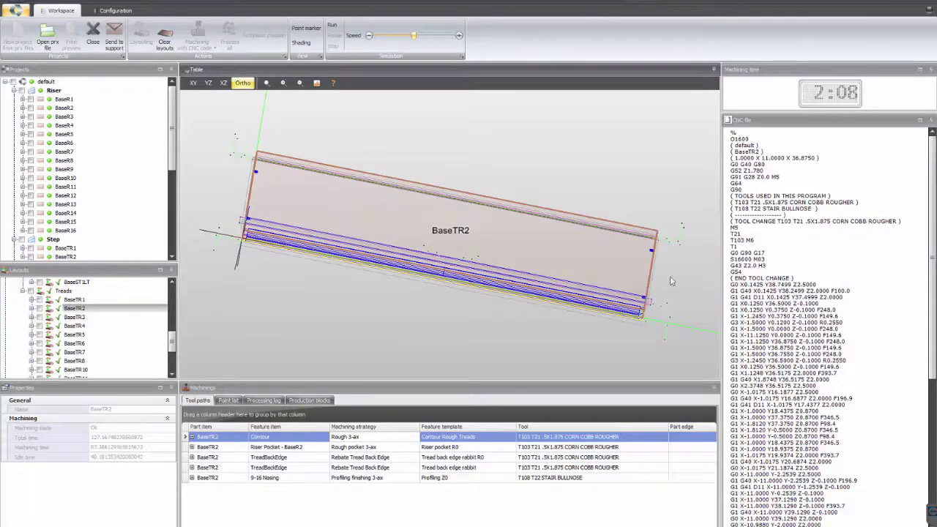
{"action": "middle_click_drag", "start_coordinate": [582, 272], "coordinate": [370, 251]}
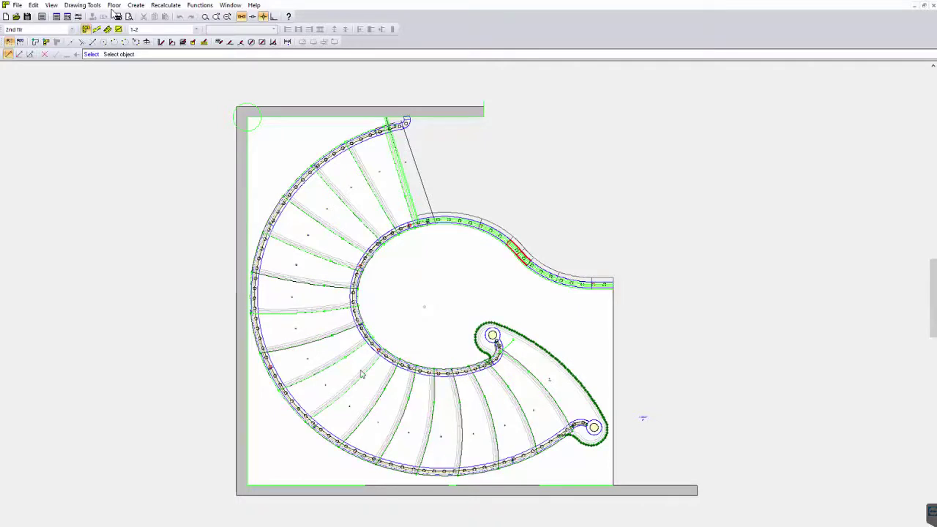
Switch to the curved staircase in Staircon and recalculate its production data with all treads included, using the project scope.
{"action": "left_click", "coordinate": [167, 6]}
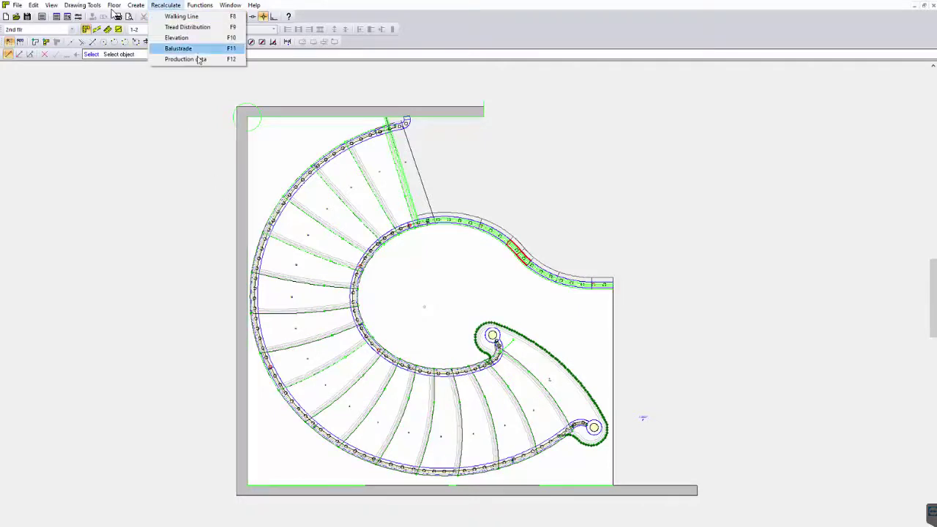
{"action": "left_click", "coordinate": [192, 59]}
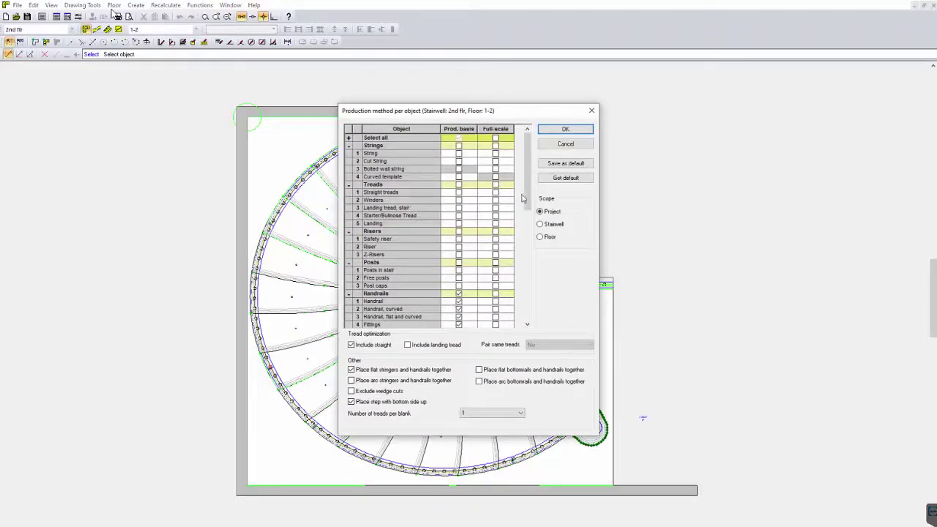
{"action": "left_click", "coordinate": [459, 185]}
{"action": "mouse_move", "coordinate": [489, 113]}
{"action": "left_mouse_down"}
{"action": "mouse_move", "coordinate": [719, 131]}
{"action": "mouse_move", "coordinate": [747, 98]}
{"action": "left_mouse_up"}
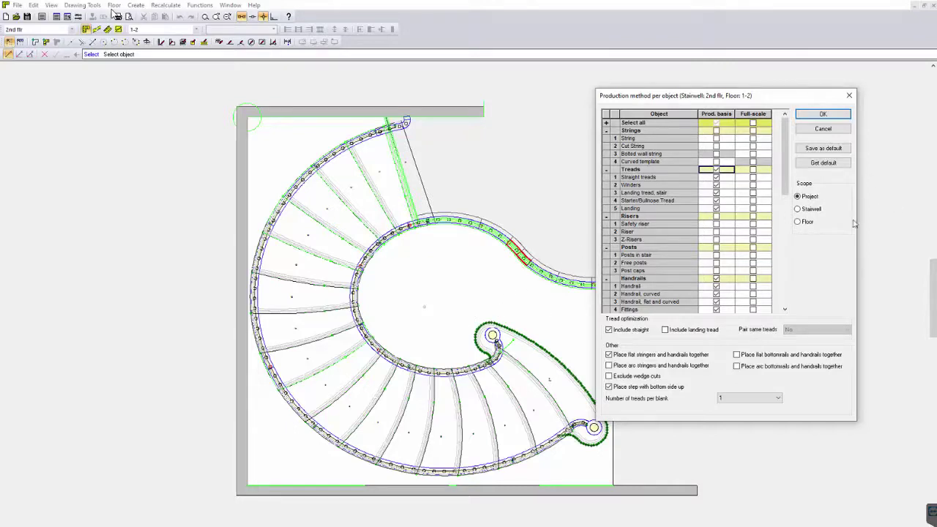
{"action": "left_click", "coordinate": [822, 114]}
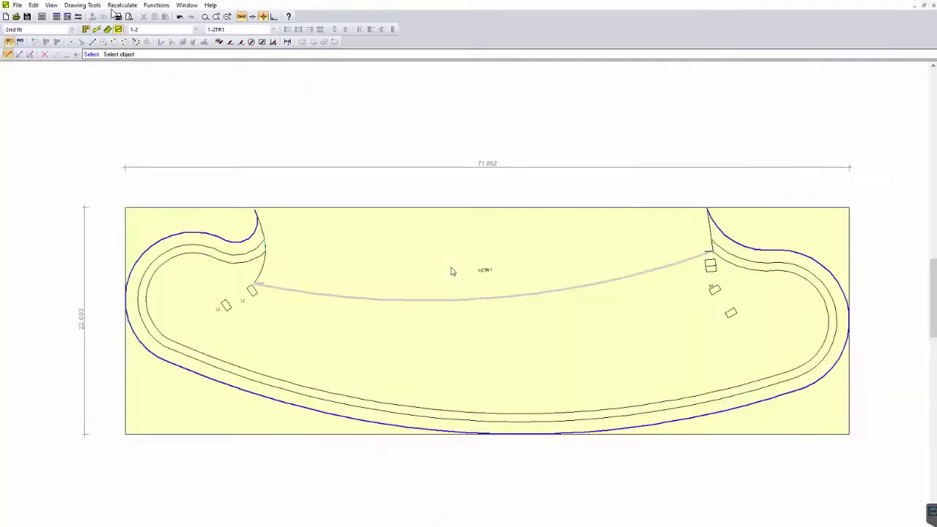
Review the curved staircase's tread production drawings one after another from 1-2TR1 to 1-2TR18.
{"action": "left_click", "coordinate": [247, 30]}
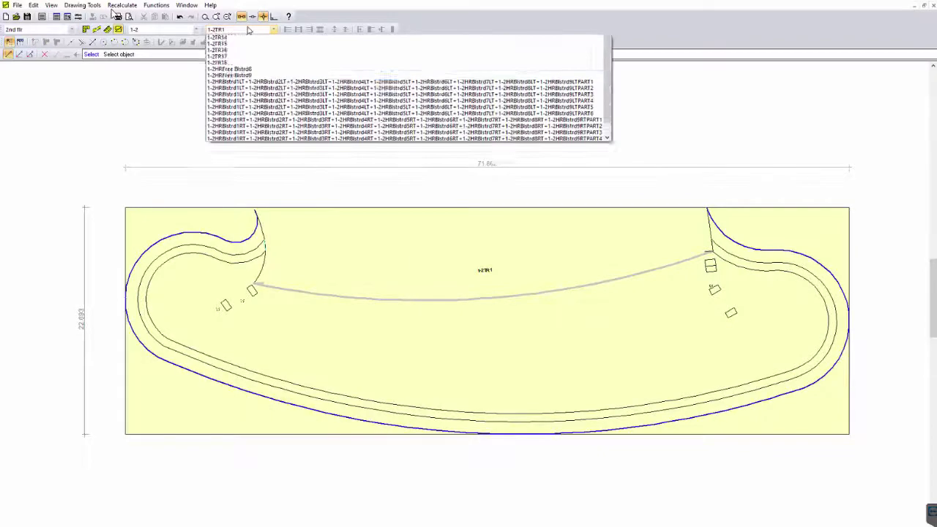
{"action": "key", "text": "Down"}
{"action": "key", "text": "Down"}
{"action": "key", "text": "Down"}
{"action": "key", "text": "Down"}
{"action": "key", "text": "Down"}
{"action": "key", "text": "Down"}
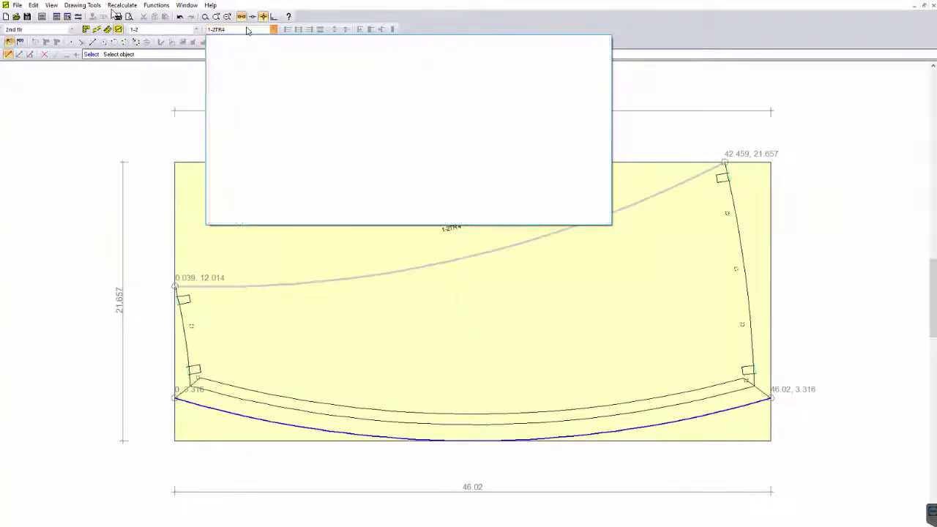
{"action": "key", "text": "Down"}
{"action": "key", "text": "Down"}
{"action": "key", "text": "Down"}
{"action": "key", "text": "Down"}
{"action": "key", "text": "Down"}
{"action": "key", "text": "Down"}
{"action": "key", "text": "Down"}
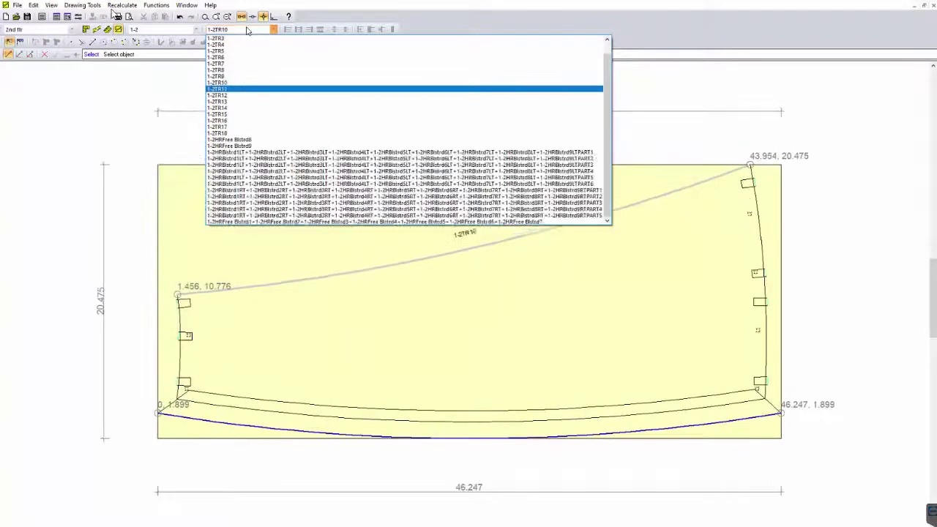
{"action": "key", "text": "Down"}
{"action": "key", "text": "Down"}
{"action": "key", "text": "Down"}
{"action": "key", "text": "Down"}
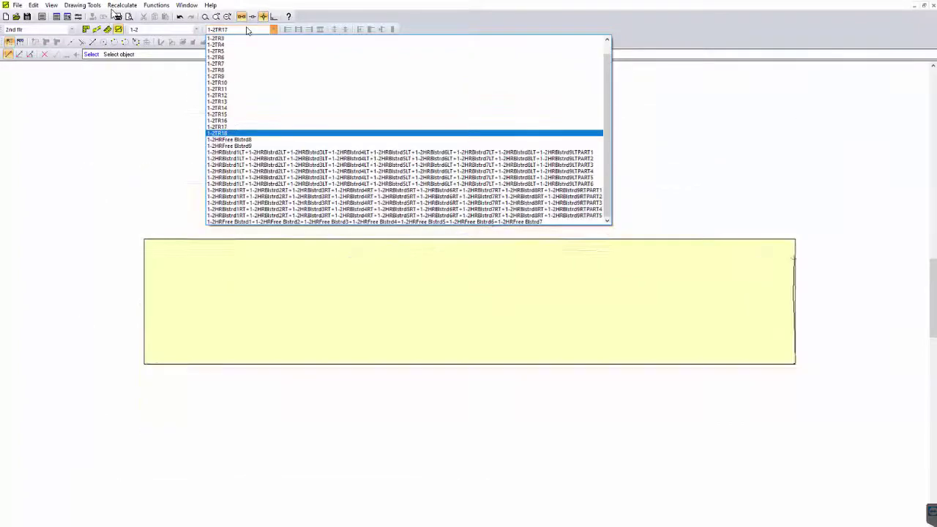
{"action": "key", "text": "Return"}
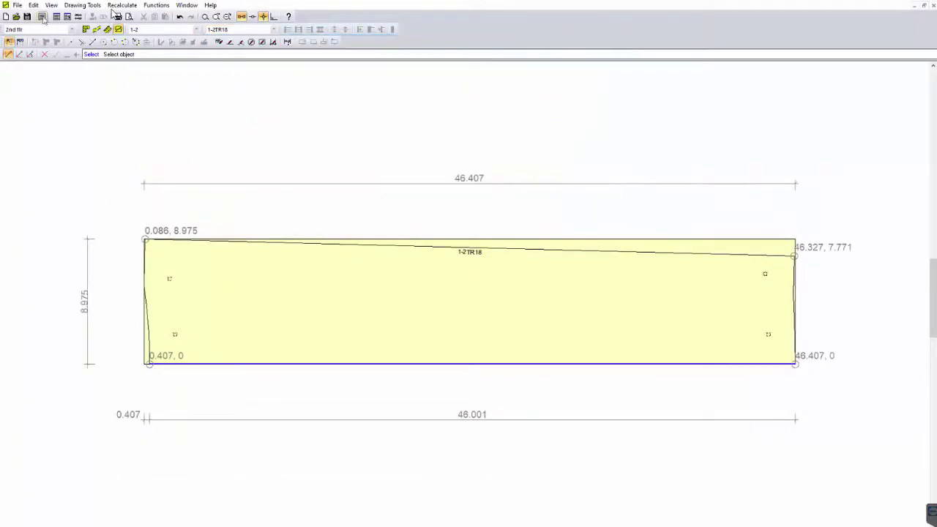
Set up the production drawings for printing with automatic dimensioning and a tread scale of 1:12.5.
{"action": "left_click", "coordinate": [17, 6]}
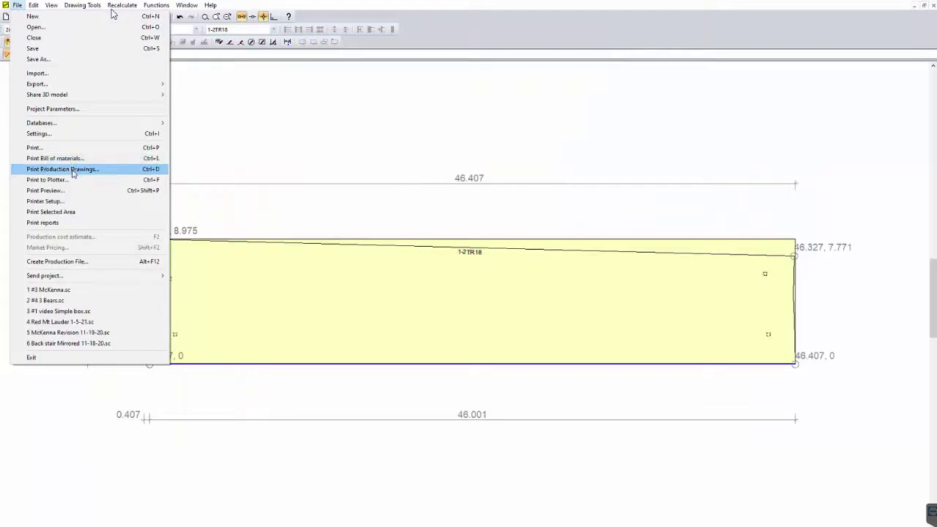
{"action": "left_click", "coordinate": [73, 169]}
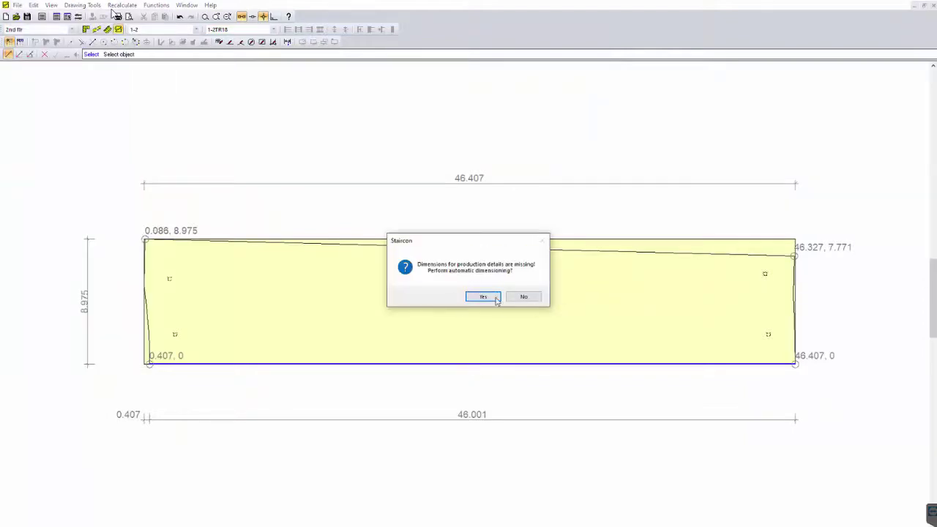
{"action": "left_click", "coordinate": [495, 299]}
{"action": "left_click", "coordinate": [542, 218]}
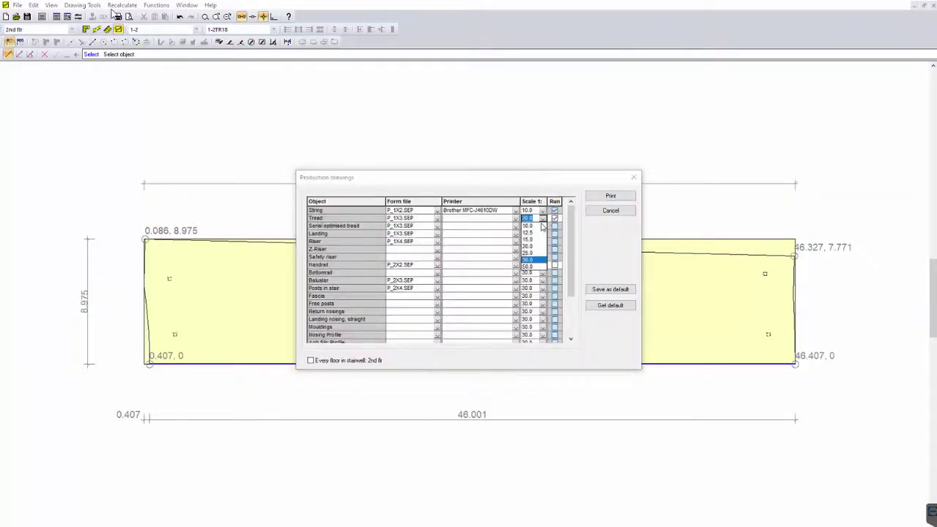
{"action": "left_click", "coordinate": [528, 233]}
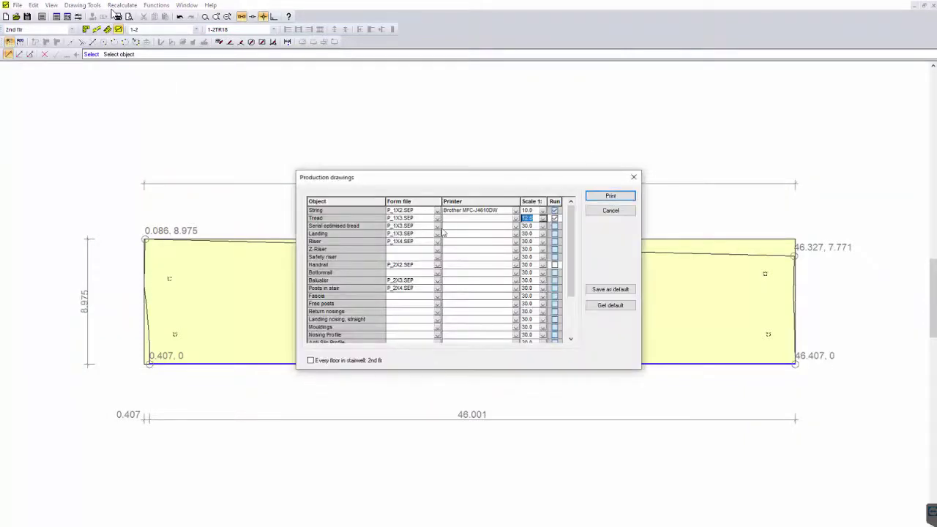
Print the tread drawings with Microsoft Print to PDF and look through the pages of the PDF.
{"action": "left_click", "coordinate": [515, 218]}
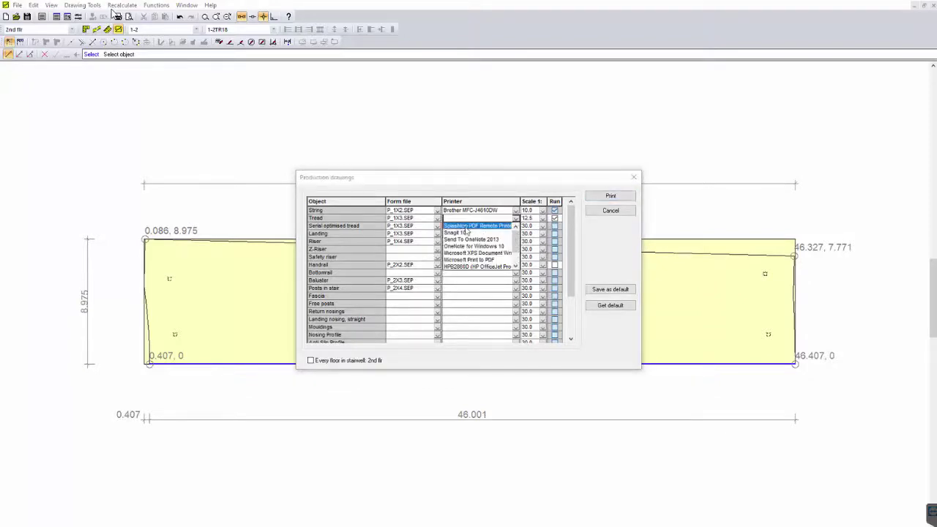
{"action": "left_click", "coordinate": [461, 260]}
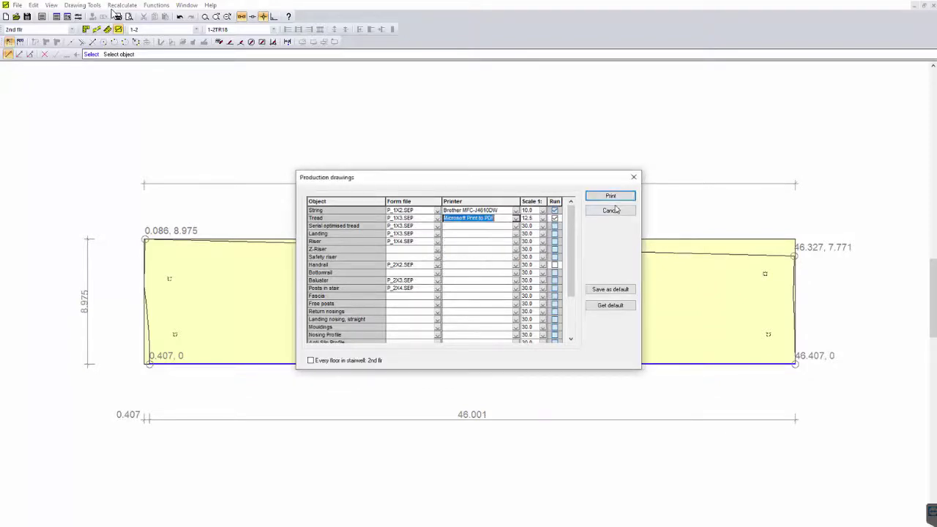
{"action": "left_click", "coordinate": [608, 197]}
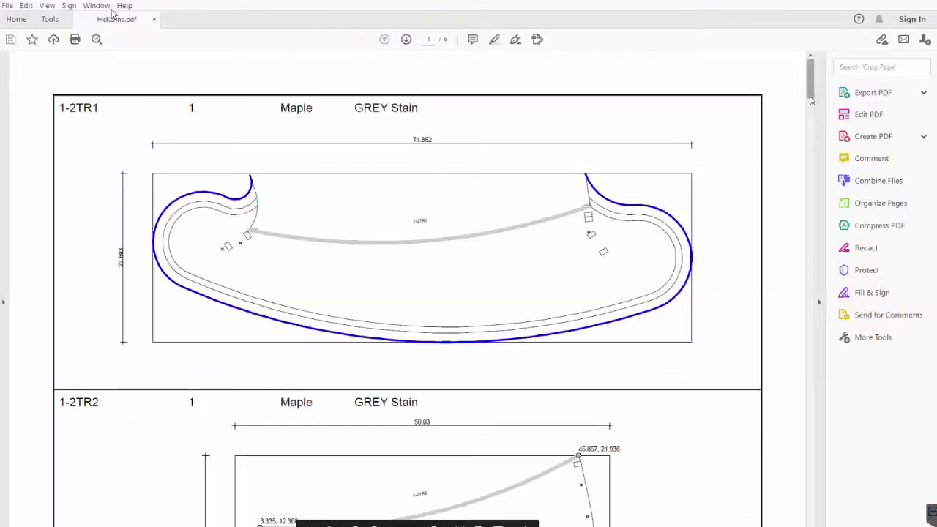
{"action": "left_click_drag", "start_coordinate": [809, 91], "coordinate": [780, 338]}
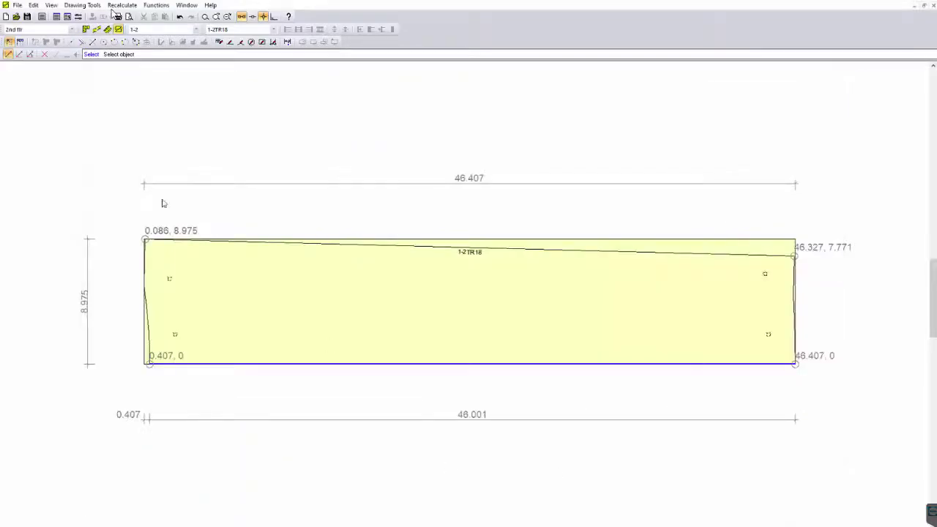
Create the curved staircase's production file and expand the Arc Handrail and Step part groups in the CAM program.
{"action": "left_click", "coordinate": [24, 6]}
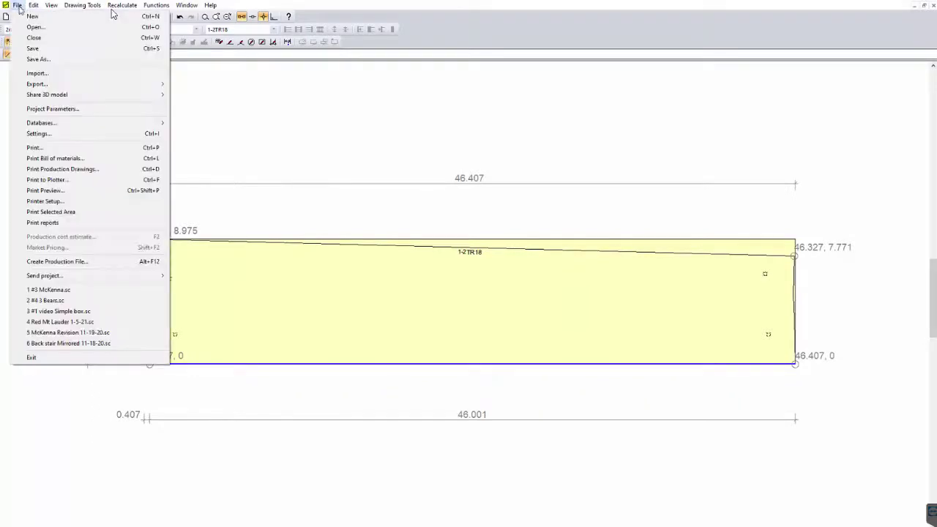
{"action": "left_click", "coordinate": [49, 270]}
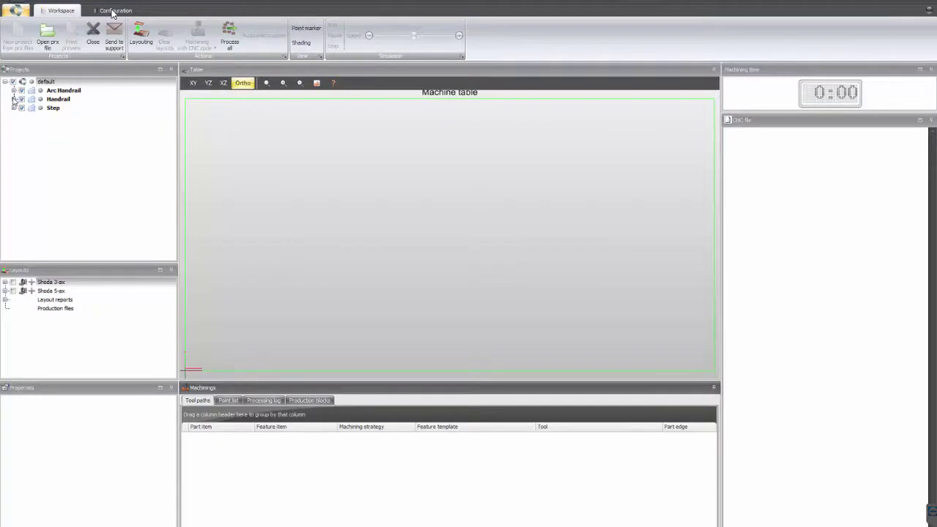
{"action": "left_click", "coordinate": [13, 90]}
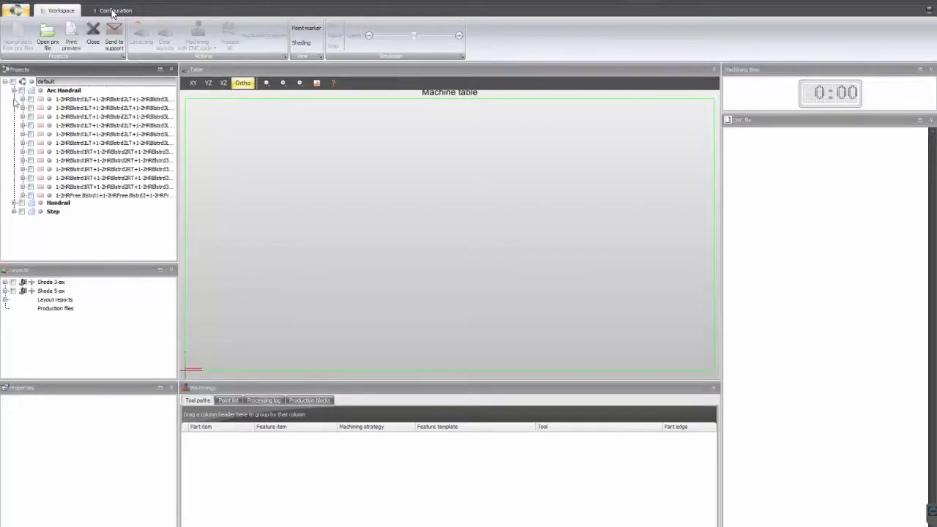
{"action": "left_click", "coordinate": [14, 213]}
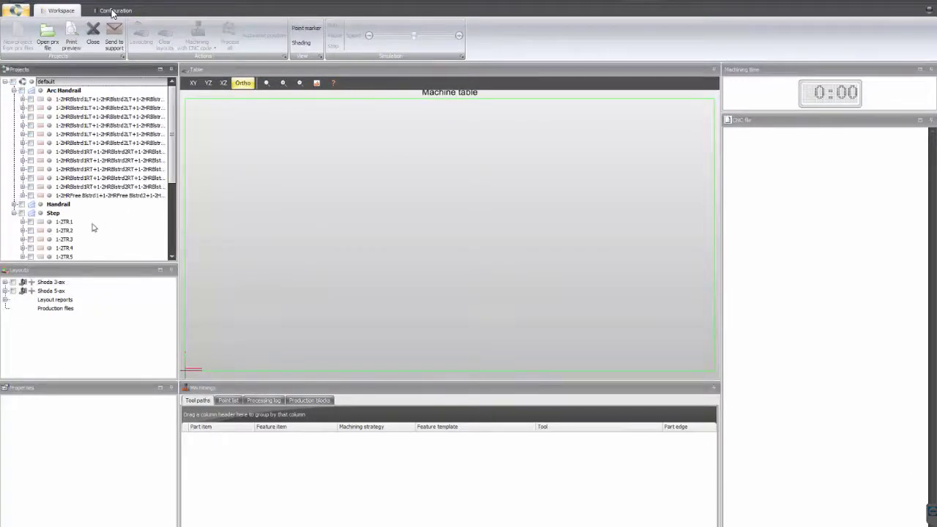
Inspect treads 1-2TR1, 1-2TR4 and 1-2TR7 and the second arc handrail part in the CAM program.
{"action": "left_click", "coordinate": [65, 223]}
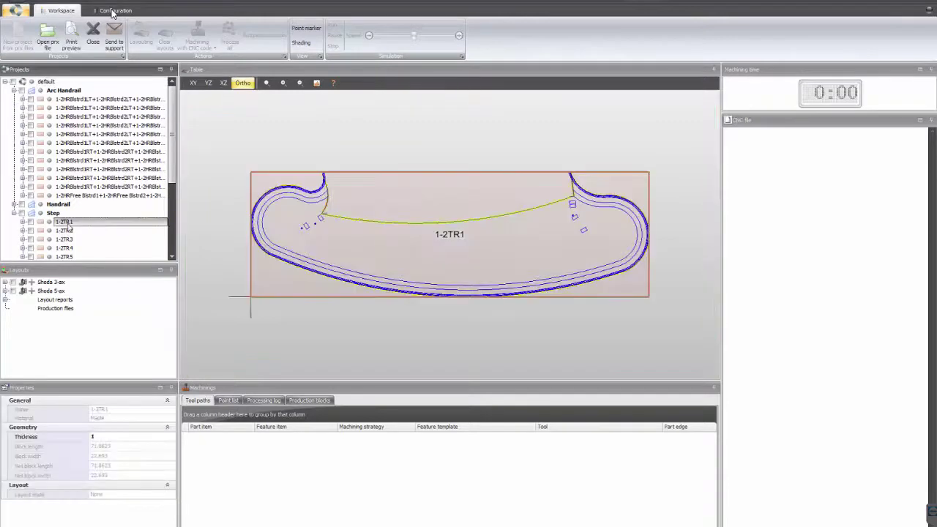
{"action": "left_click", "coordinate": [64, 248]}
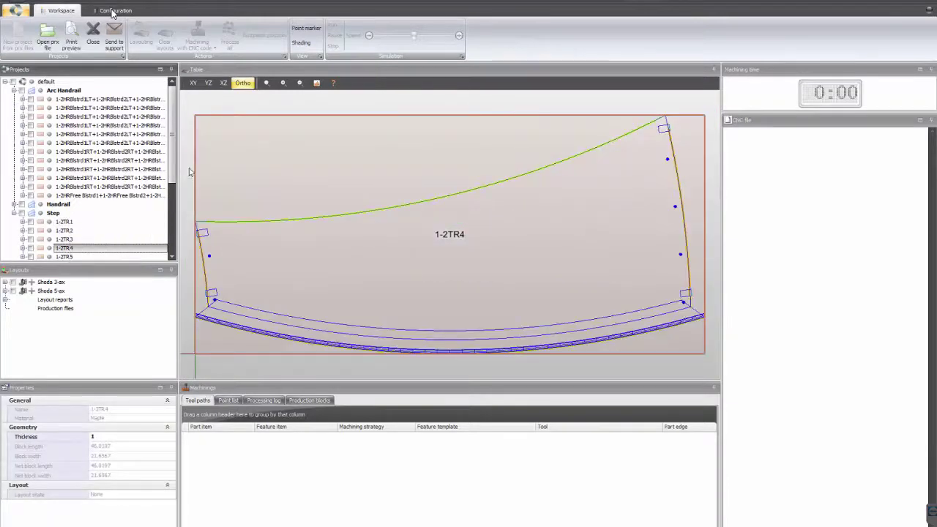
{"action": "scroll", "coordinate": [130, 214], "scroll_direction": "down", "scroll_amount": 3}
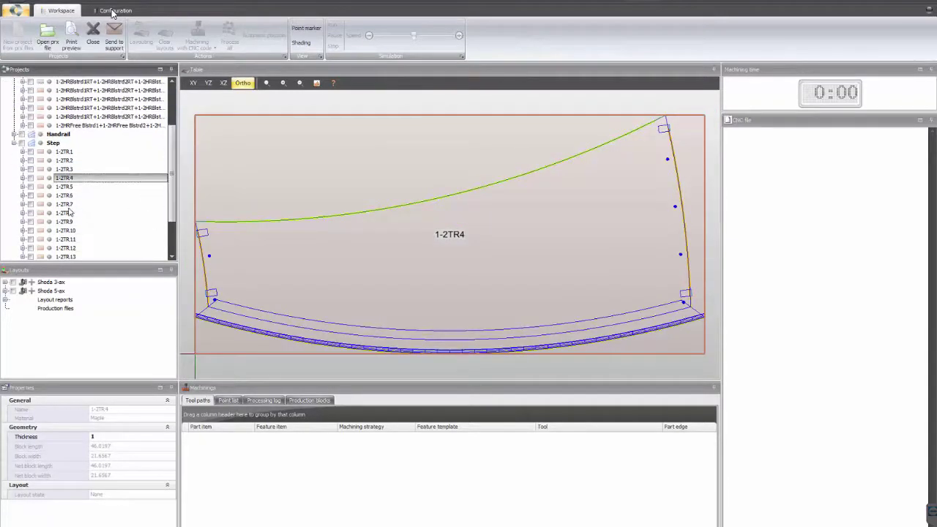
{"action": "left_click", "coordinate": [68, 206]}
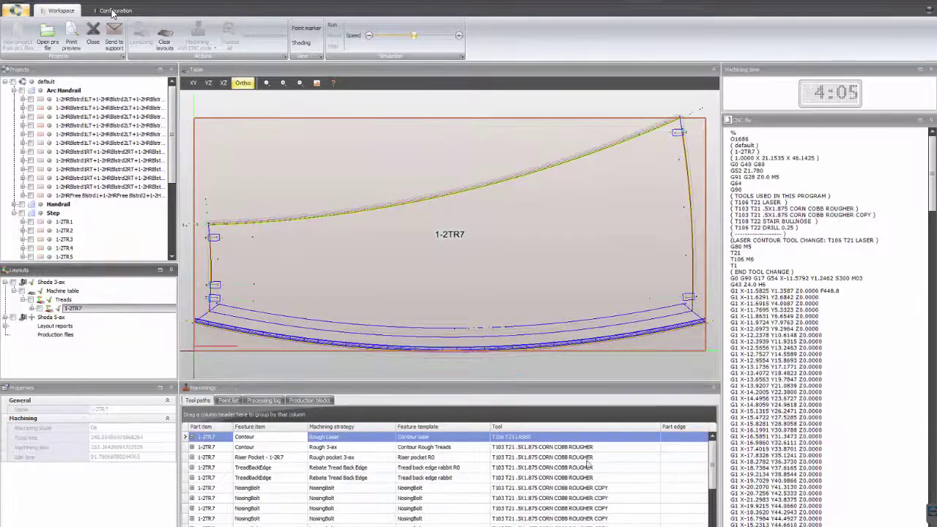
{"action": "left_click", "coordinate": [123, 109]}
{"action": "middle_click_drag", "start_coordinate": [537, 317], "coordinate": [294, 186]}
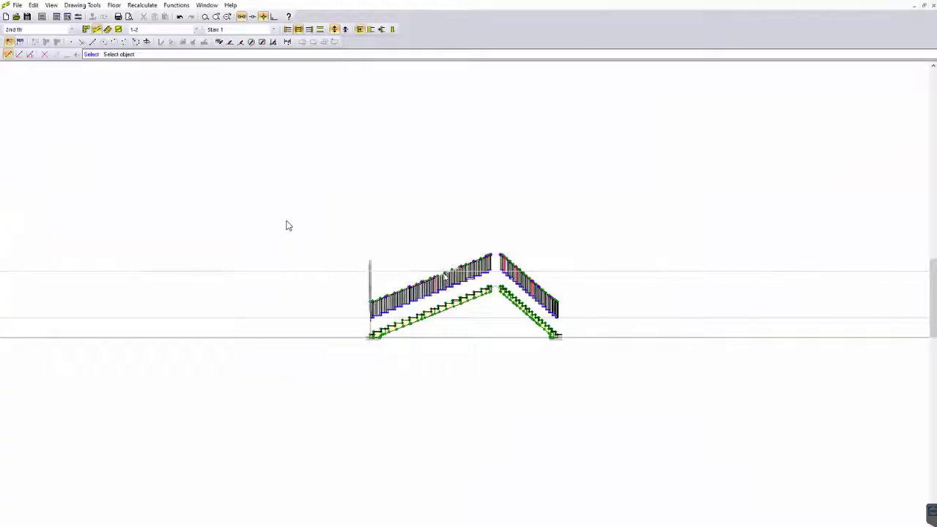
Examine both stringer and balustrade elevations of Stair 1 in Staircon, turning on the highlighting of the treads and risers.
{"action": "left_click_drag", "start_coordinate": [447, 245], "coordinate": [554, 347]}
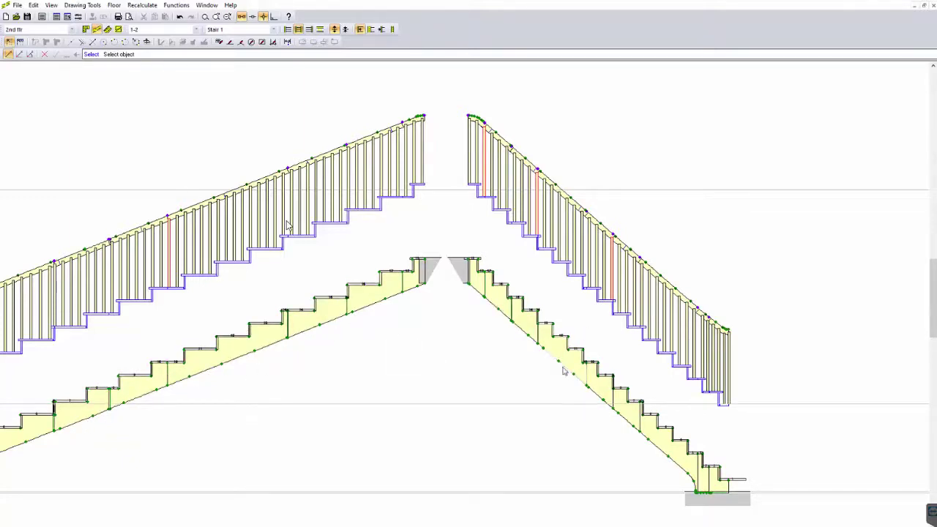
{"action": "scroll", "coordinate": [571, 385], "scroll_direction": "down", "scroll_amount": 1}
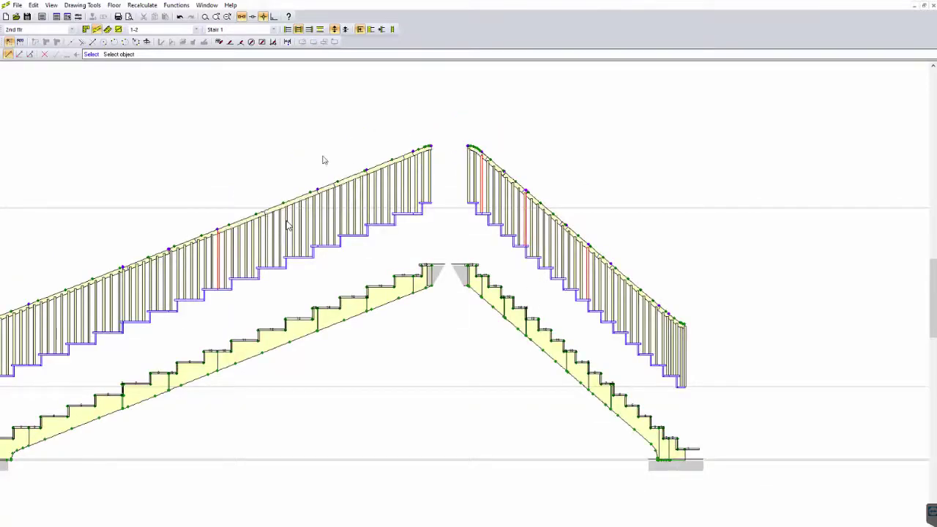
{"action": "scroll", "coordinate": [330, 169], "scroll_direction": "down", "scroll_amount": 1}
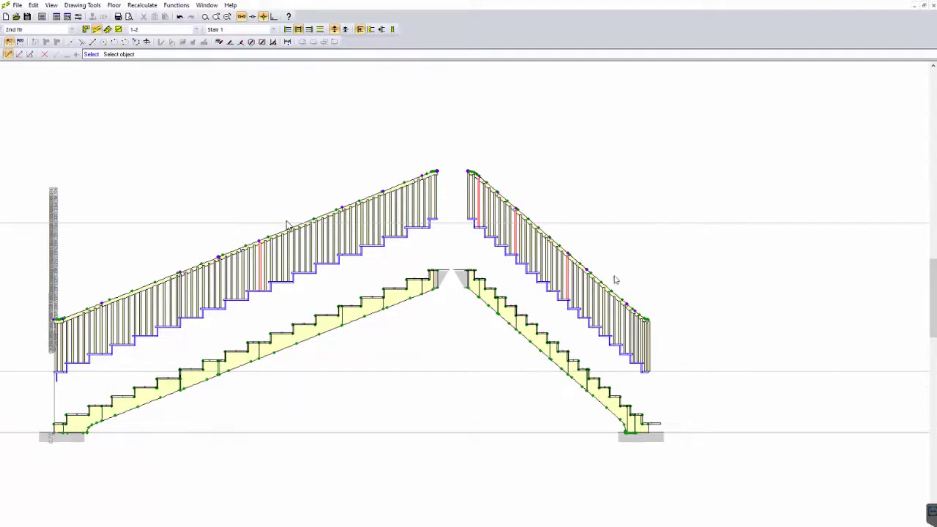
{"action": "left_click", "coordinate": [393, 30]}
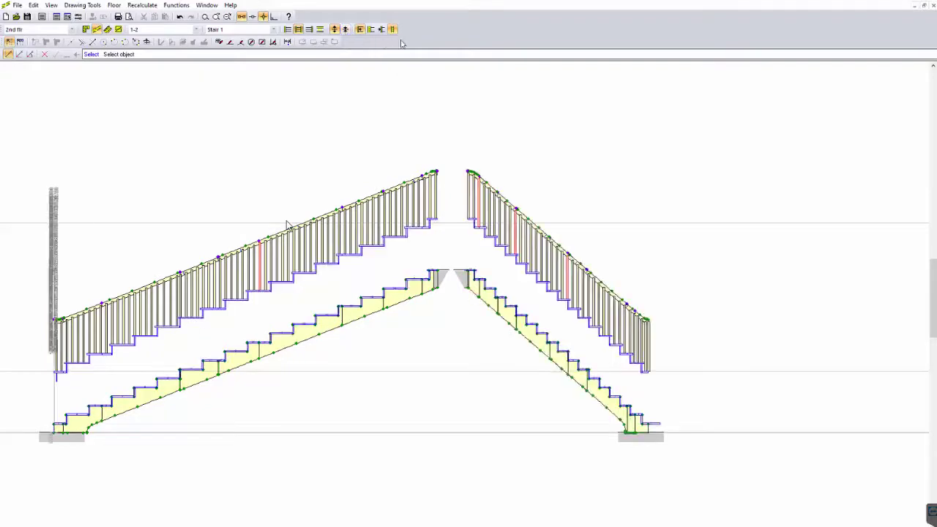
{"action": "left_click", "coordinate": [345, 29]}
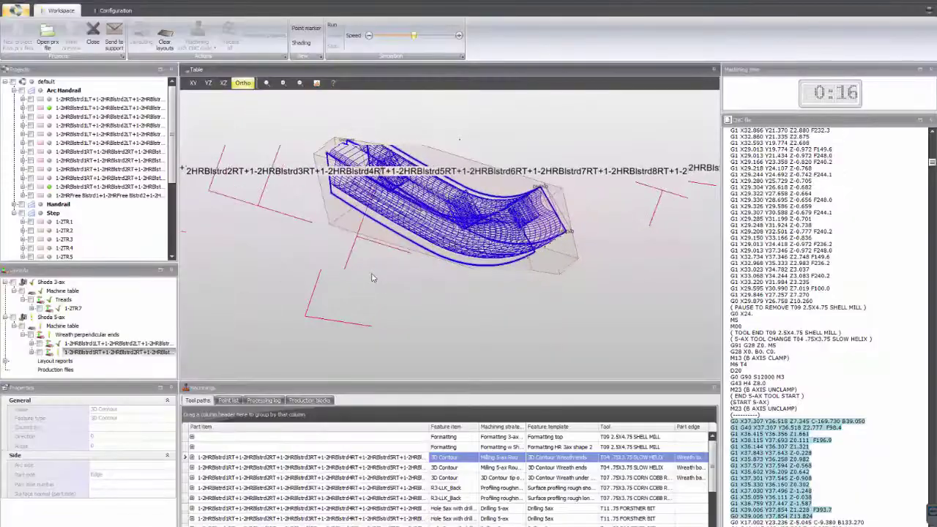
Switch to the CAM program and inspect the 5-axis toolpaths of both wreath handrails, including the left rail's second 3D Contour operation.
{"action": "middle_click_drag", "start_coordinate": [371, 277], "coordinate": [651, 206]}
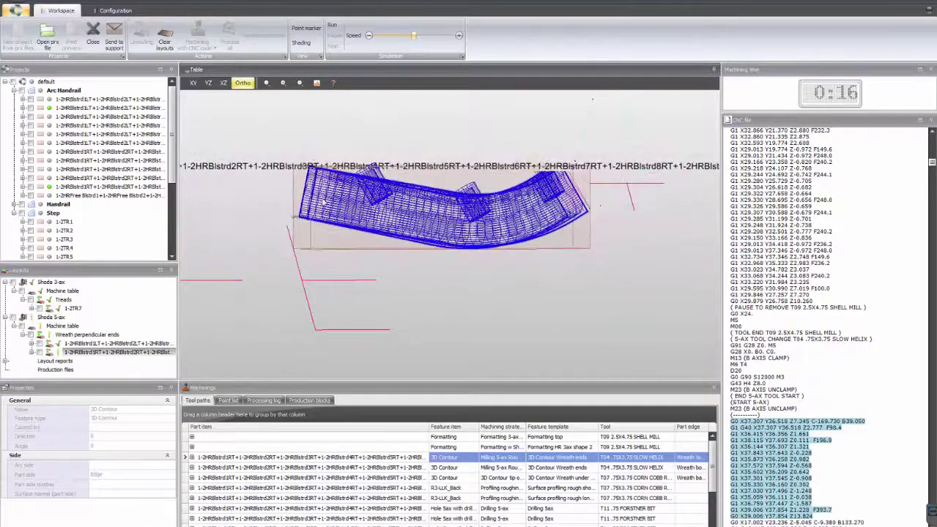
{"action": "middle_click_drag", "start_coordinate": [324, 201], "coordinate": [113, 362]}
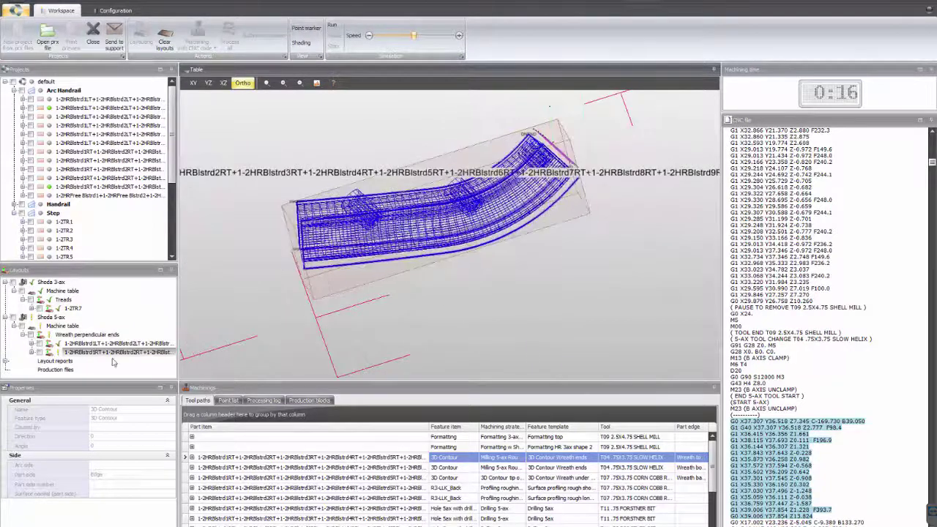
{"action": "left_click", "coordinate": [106, 344]}
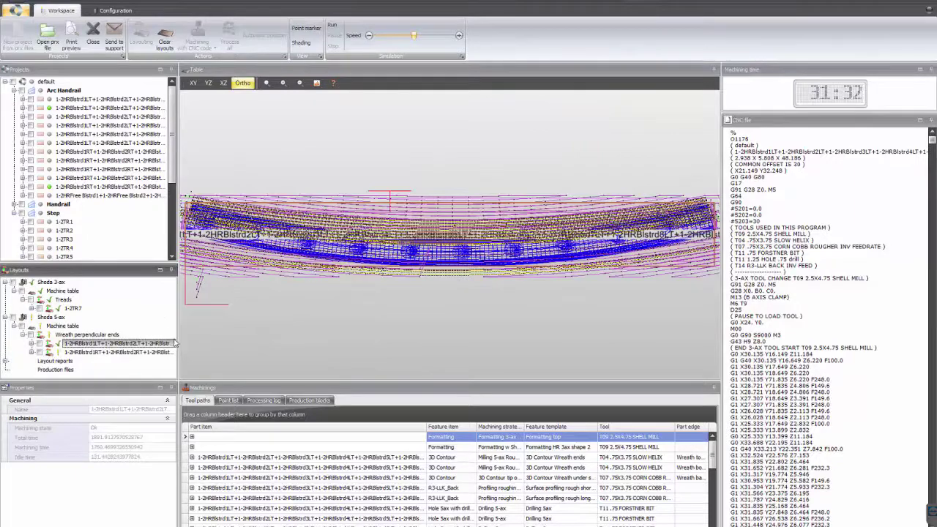
{"action": "middle_click_drag", "start_coordinate": [499, 268], "coordinate": [335, 498]}
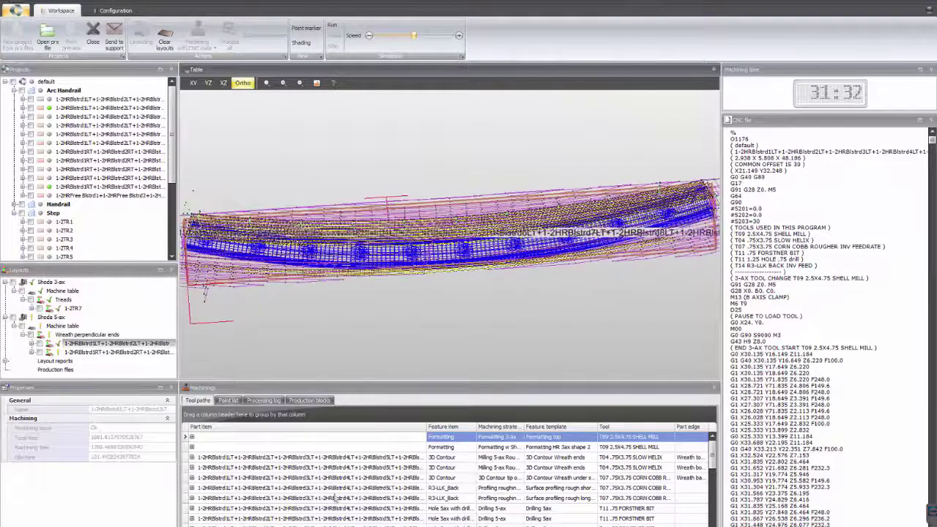
{"action": "left_click", "coordinate": [398, 469]}
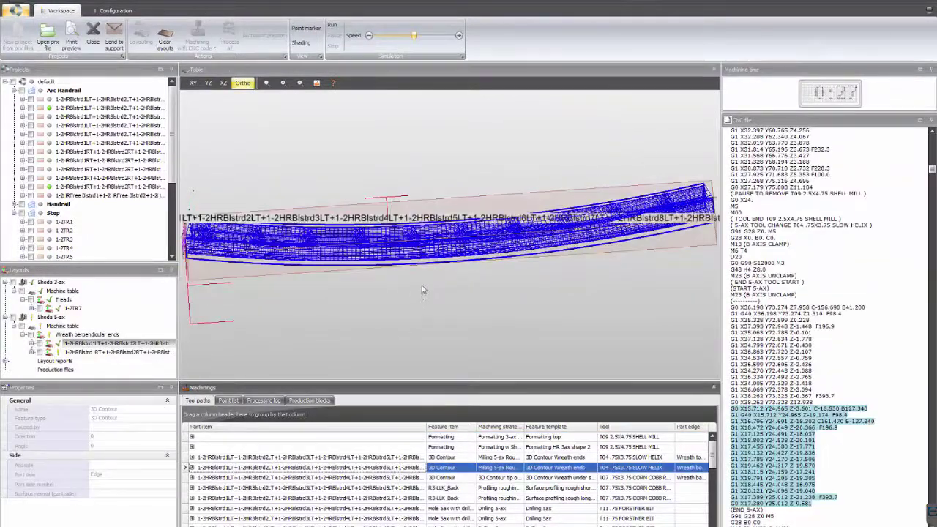
{"action": "middle_click_drag", "start_coordinate": [422, 289], "coordinate": [468, 277]}
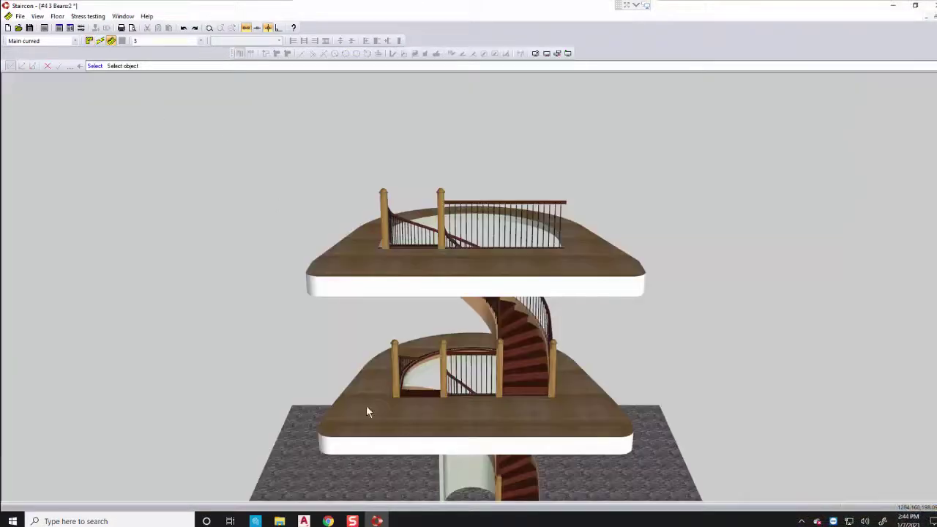
Examine the multi-storey curved staircase of the #4 3 Bears project in 3D from above, below and all around in Staircon.
{"action": "mouse_move", "coordinate": [366, 405]}
{"action": "middle_mouse_down"}
{"action": "mouse_move", "coordinate": [258, 223]}
{"action": "mouse_move", "coordinate": [379, 450]}
{"action": "mouse_move", "coordinate": [383, 376]}
{"action": "mouse_move", "coordinate": [383, 405]}
{"action": "middle_mouse_up"}
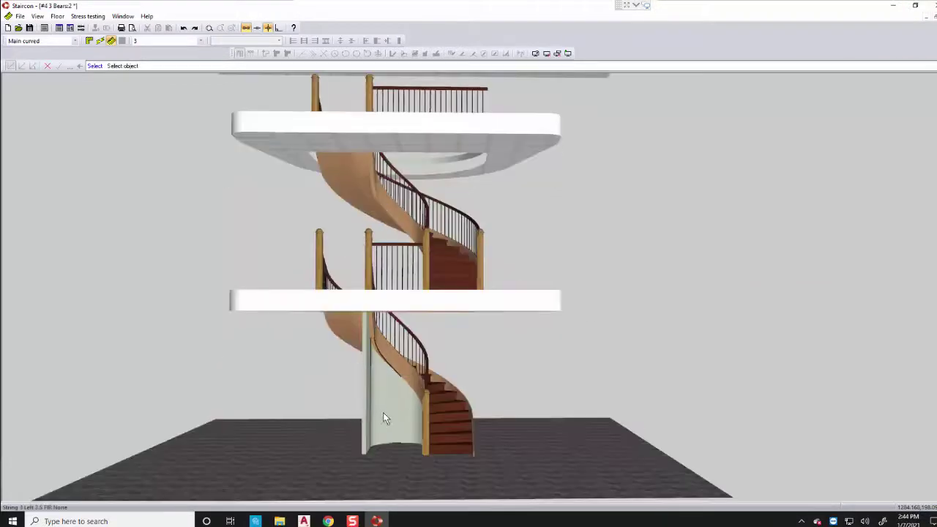
{"action": "scroll", "coordinate": [380, 405], "scroll_direction": "up", "scroll_amount": 5}
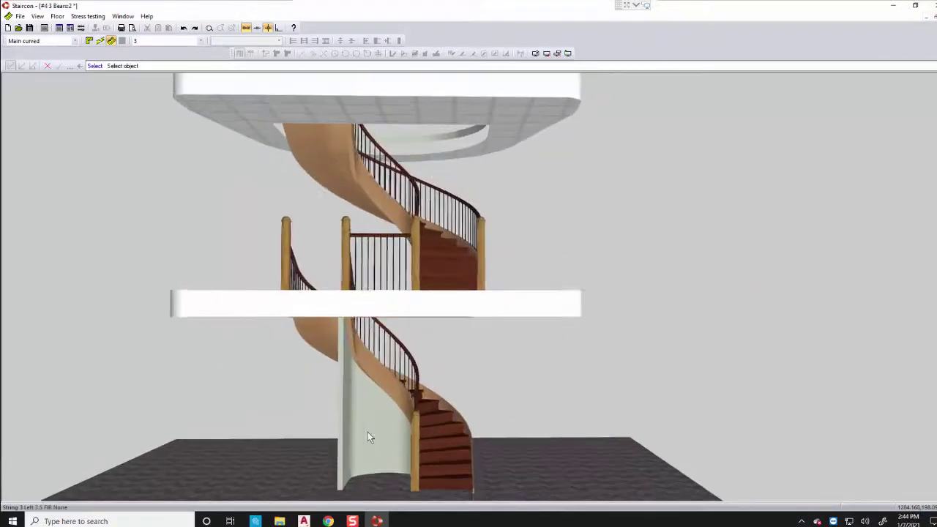
{"action": "middle_click_drag", "start_coordinate": [311, 468], "coordinate": [344, 312]}
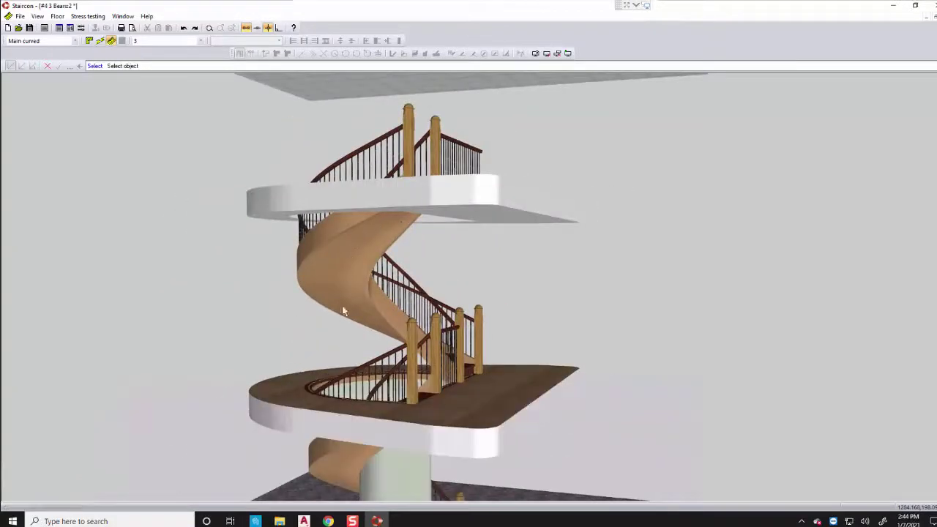
{"action": "middle_click_drag", "start_coordinate": [413, 399], "coordinate": [467, 223]}
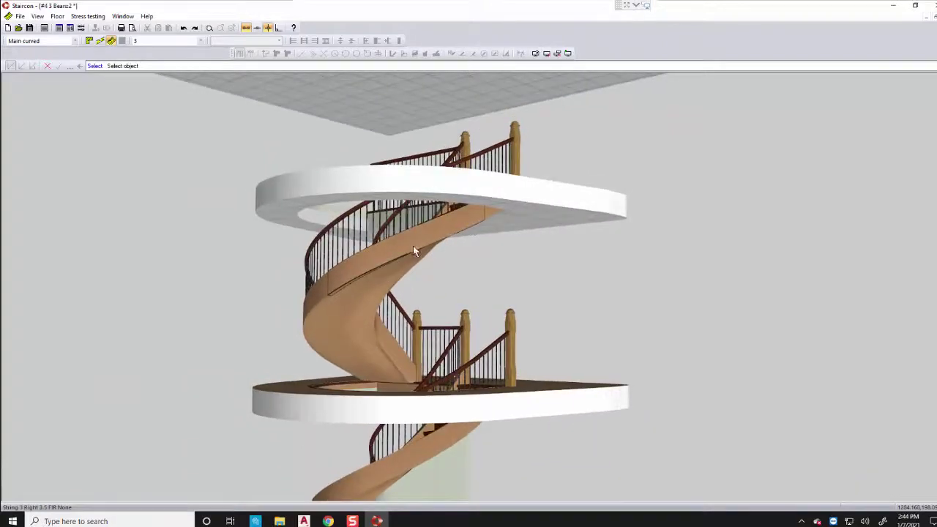
{"action": "middle_click_drag", "start_coordinate": [402, 393], "coordinate": [390, 298]}
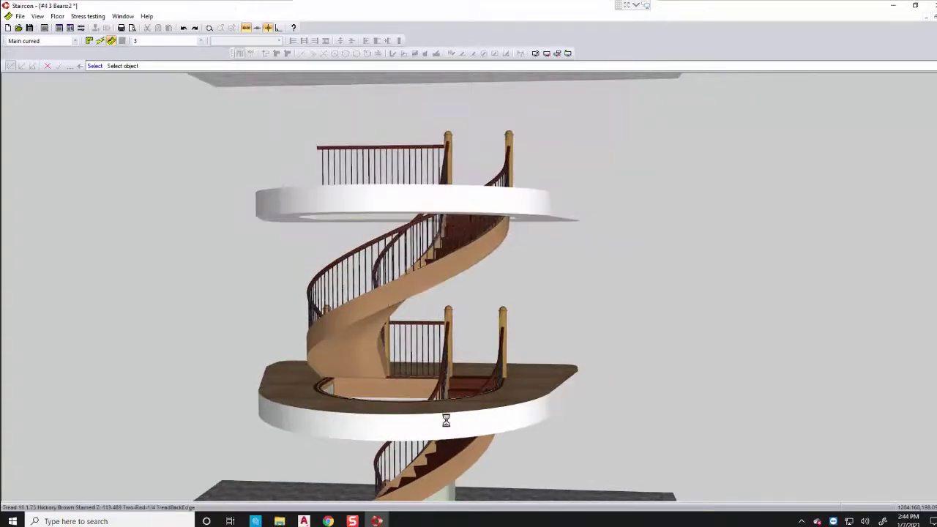
{"action": "mouse_move", "coordinate": [441, 414]}
{"action": "middle_mouse_down"}
{"action": "mouse_move", "coordinate": [424, 414]}
{"action": "mouse_move", "coordinate": [451, 386]}
{"action": "middle_mouse_up"}
Switch to the plan view of floor base-1 and hide the stairs, posts and balustrades.
{"action": "left_click", "coordinate": [88, 41]}
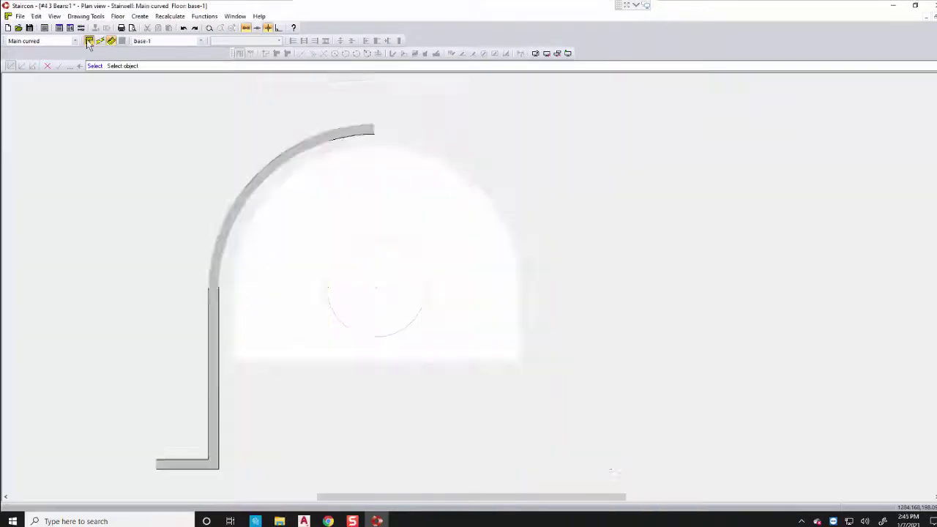
{"action": "left_click", "coordinate": [55, 17]}
{"action": "left_click", "coordinate": [85, 110]}
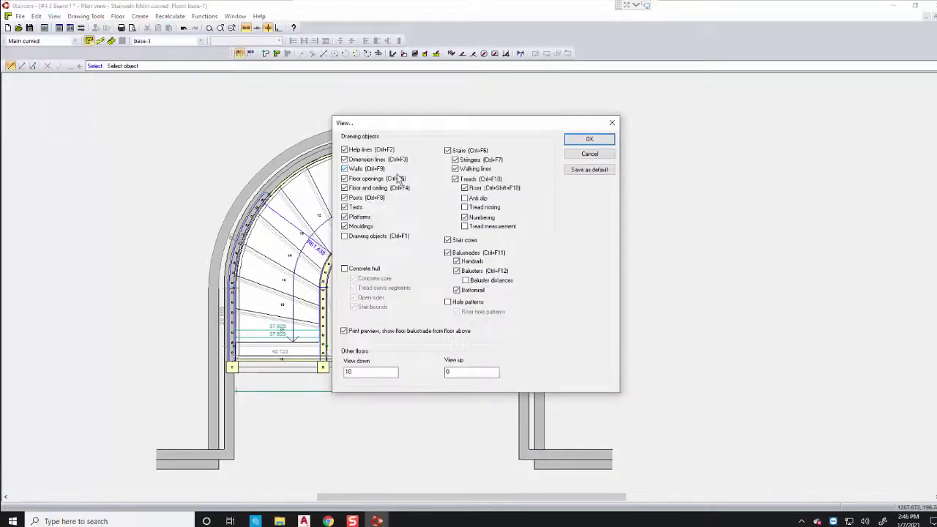
{"action": "left_click", "coordinate": [453, 152]}
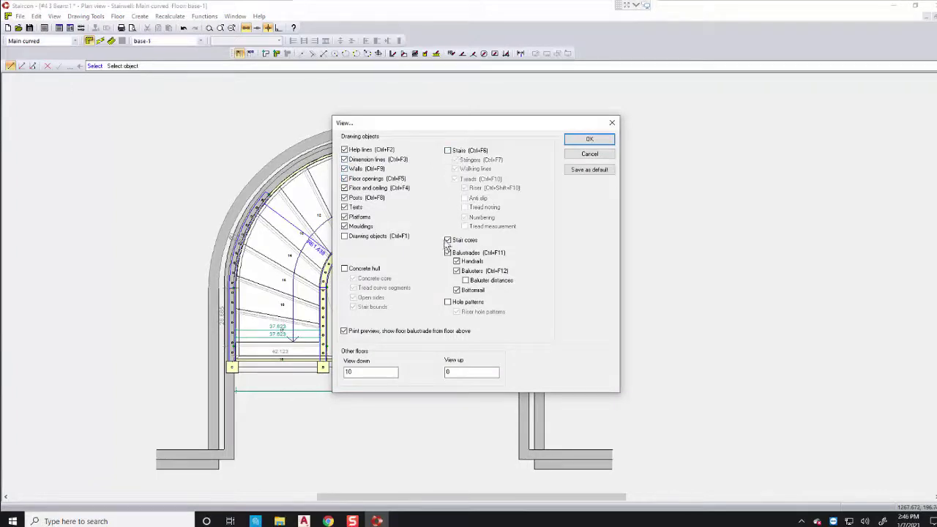
{"action": "key", "text": "Return"}
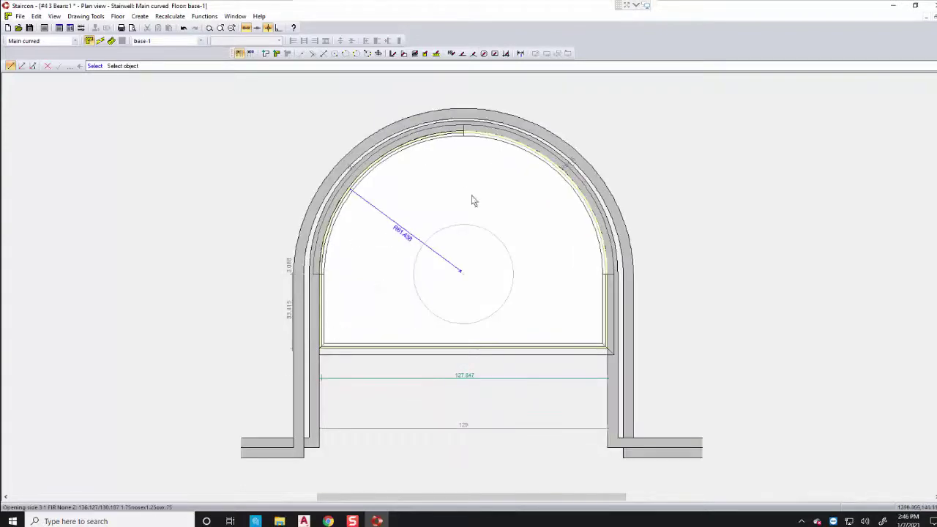
Edit the properties of the dimension chain beside the left wall, reviewing its direction options and enlarging its text.
{"action": "double_click", "coordinate": [290, 311]}
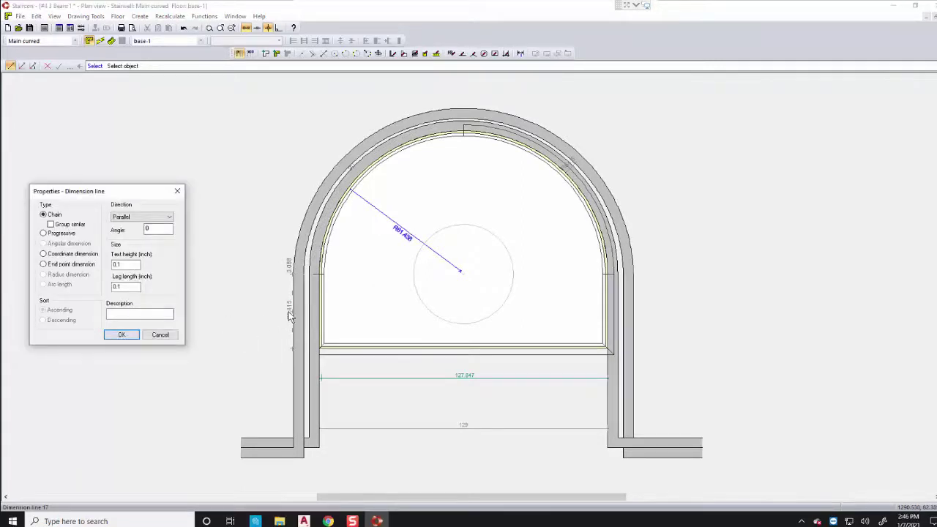
{"action": "left_click", "coordinate": [167, 217]}
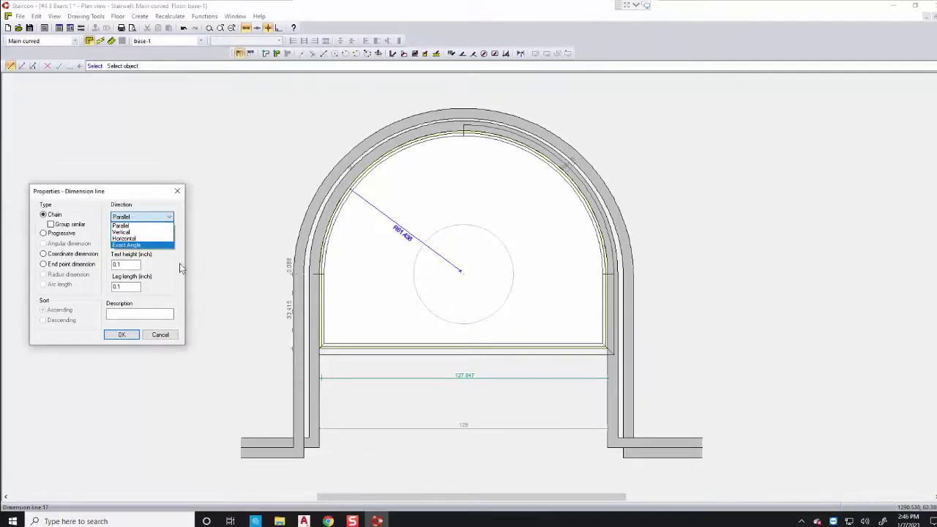
{"action": "key", "text": "Return"}
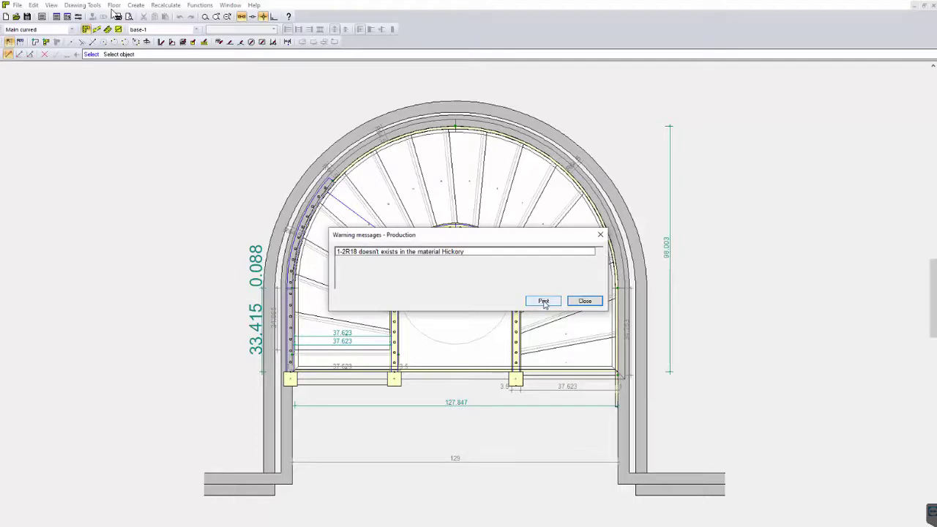
Dismiss the production warnings and look through the base-1 tread production drawings from baseTR1 to baseTR18.
{"action": "left_click", "coordinate": [582, 301]}
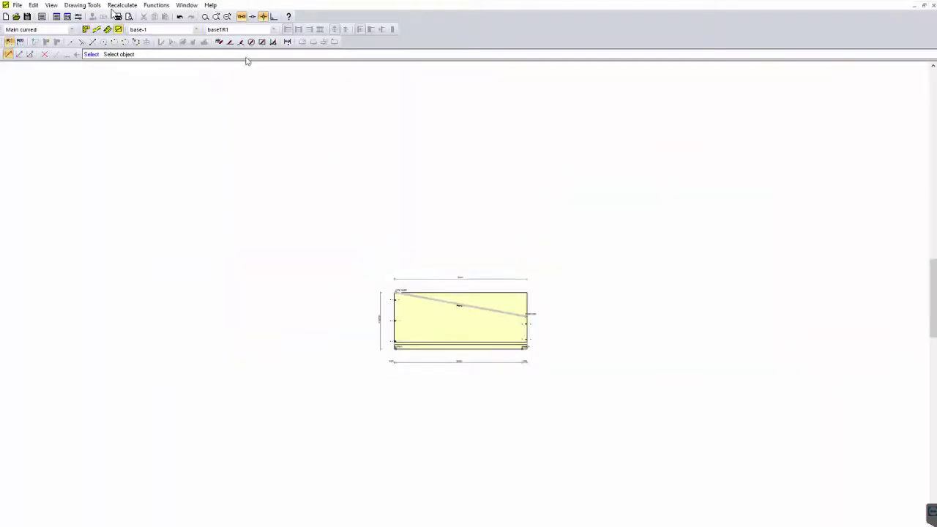
{"action": "left_click", "coordinate": [227, 29]}
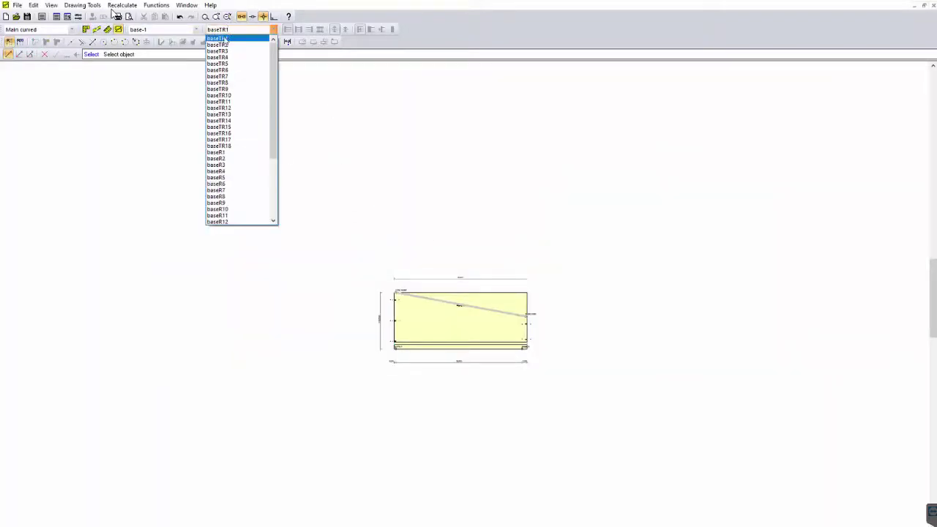
{"action": "key", "text": "Down"}
{"action": "key", "text": "Down"}
{"action": "key", "text": "Down"}
{"action": "key", "text": "Down"}
{"action": "key", "text": "Down"}
{"action": "key", "text": "Down"}
{"action": "key", "text": "Down"}
{"action": "key", "text": "Down"}
{"action": "key", "text": "Down"}
{"action": "key", "text": "Down"}
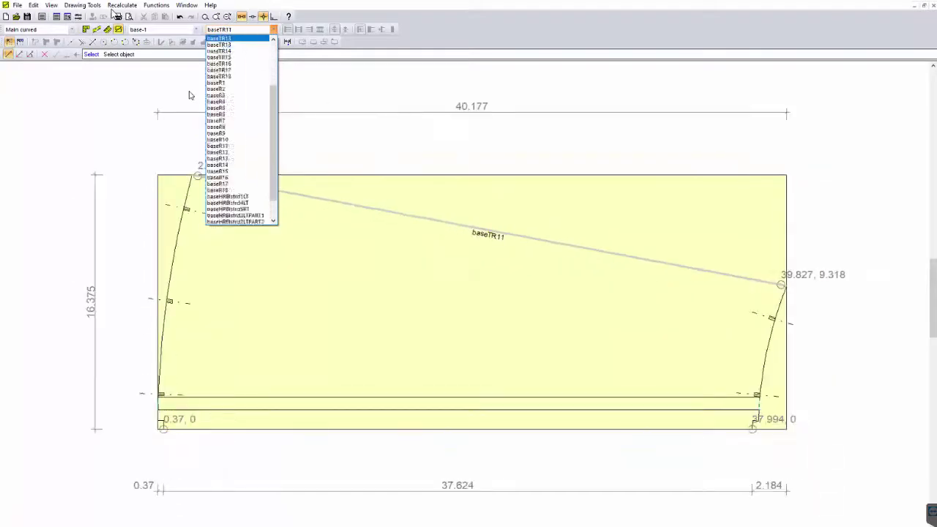
{"action": "key", "text": "Down"}
{"action": "key", "text": "Down"}
{"action": "key", "text": "Down"}
{"action": "key", "text": "Down"}
{"action": "key", "text": "Down"}
{"action": "key", "text": "Down"}
{"action": "key", "text": "Down"}
Look through the riser production drawings from baseR1 to baseR18.
{"action": "key", "text": "Down"}
{"action": "key", "text": "Down"}
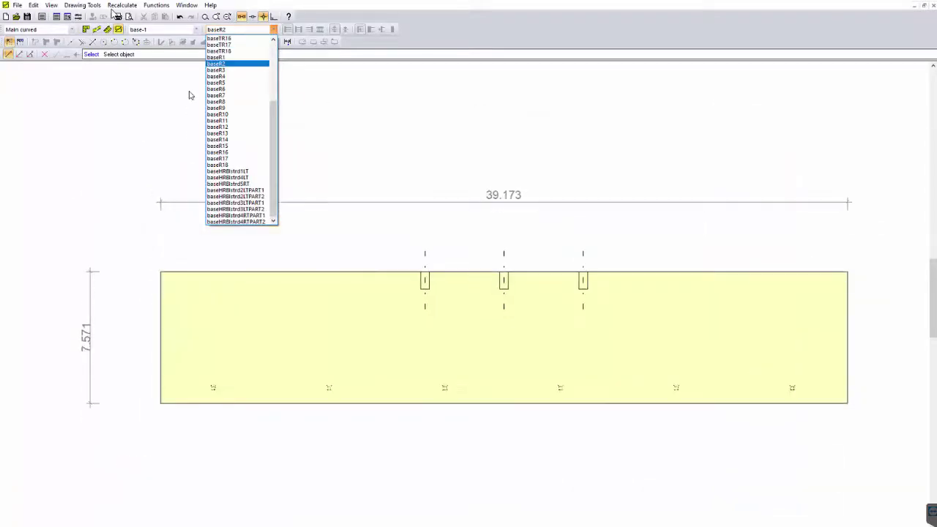
{"action": "key", "text": "Down"}
{"action": "key", "text": "Down"}
{"action": "key", "text": "Down"}
{"action": "key", "text": "Down"}
{"action": "key", "text": "Down"}
{"action": "key", "text": "Down"}
{"action": "key", "text": "Down"}
{"action": "key", "text": "Down"}
{"action": "key", "text": "Down"}
{"action": "key", "text": "Down"}
{"action": "key", "text": "Down"}
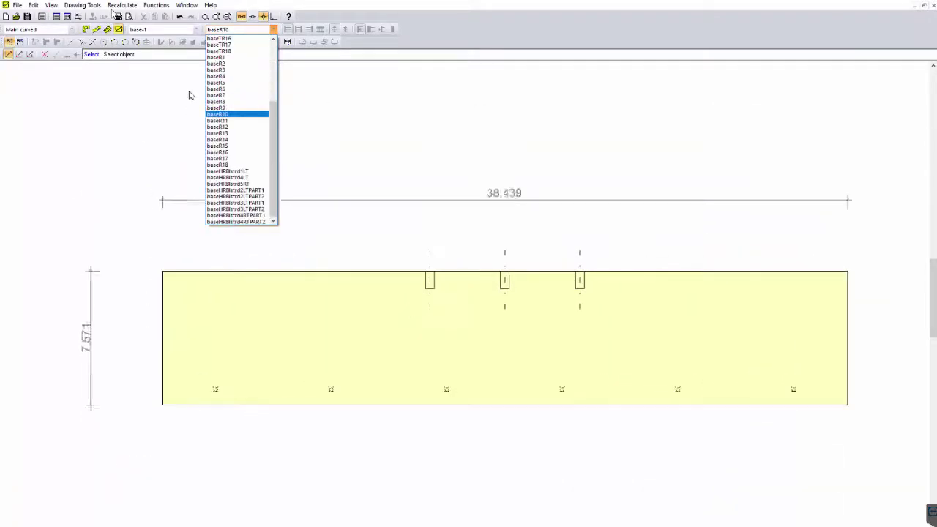
{"action": "key", "text": "Down"}
{"action": "key", "text": "Down"}
{"action": "key", "text": "Down"}
{"action": "key", "text": "Down"}
{"action": "key", "text": "Down"}
Look through the handrail production drawings from baseHRBlstrd1LT to the curved part baseHRBlstrd4RTPART2.
{"action": "key", "text": "Down"}
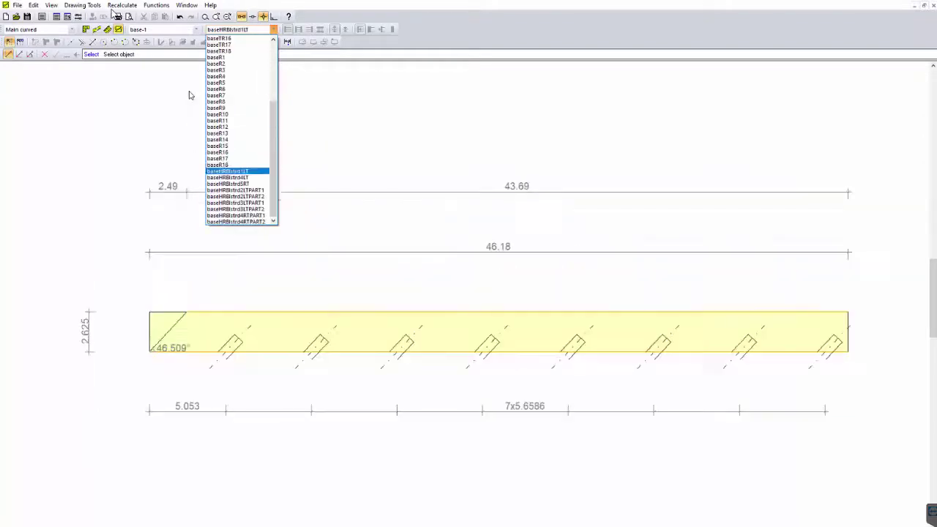
{"action": "key", "text": "Down"}
{"action": "key", "text": "Down"}
{"action": "key", "text": "Down"}
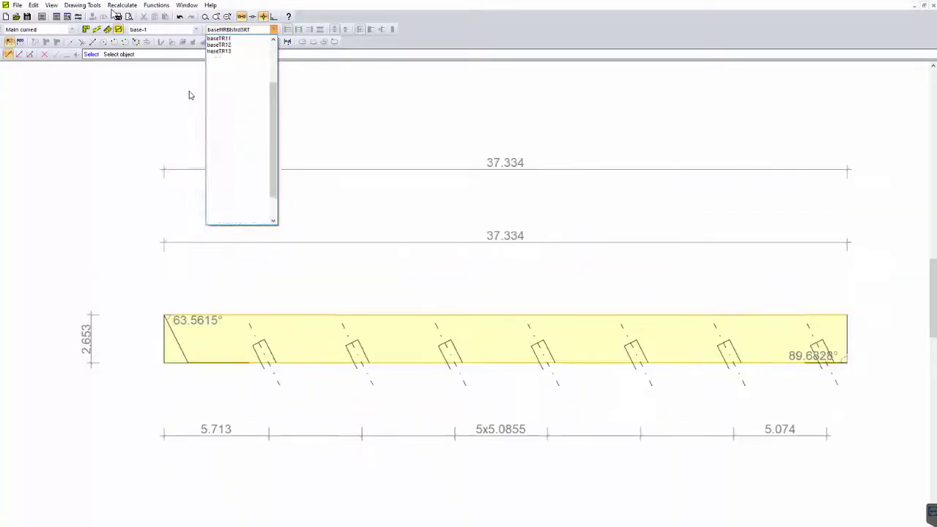
{"action": "key", "text": "Down"}
{"action": "key", "text": "Down"}
{"action": "key", "text": "Down"}
{"action": "key", "text": "Down"}
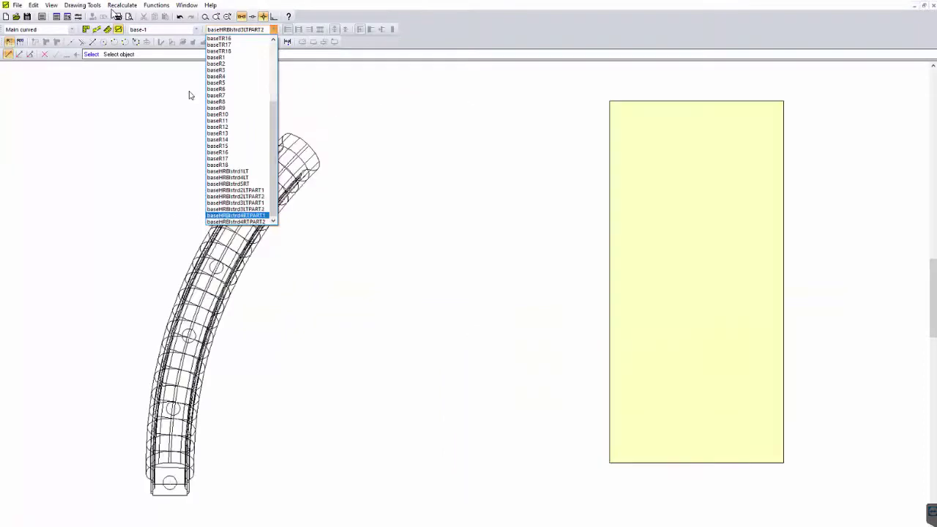
{"action": "key", "text": "Down"}
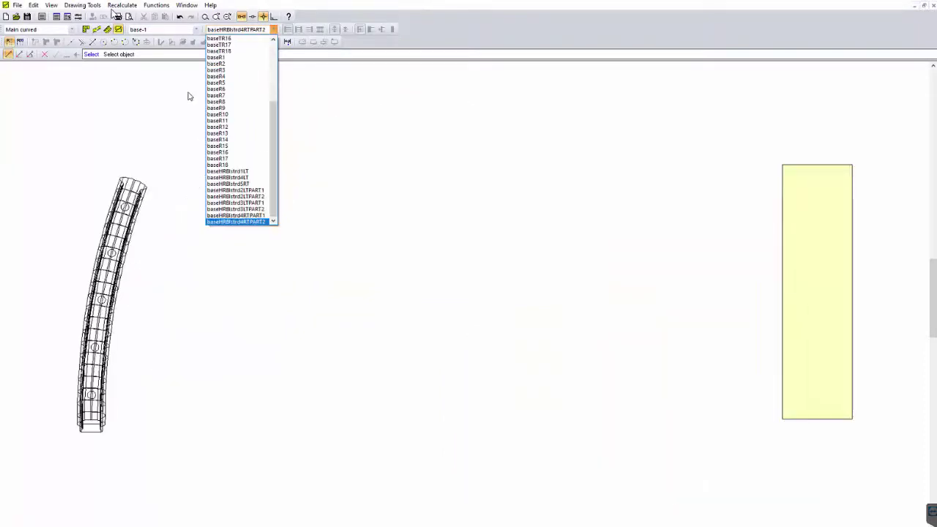
{"action": "left_click", "coordinate": [415, 203]}
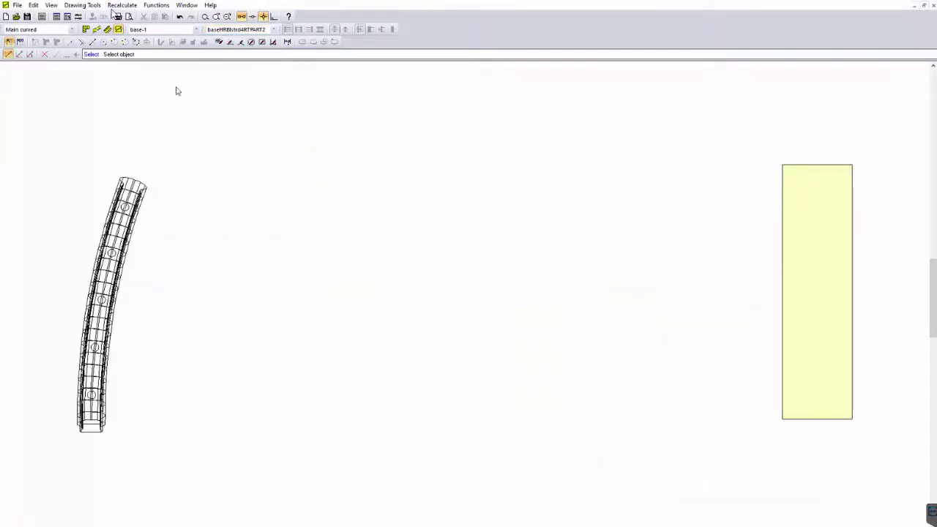
Export the production data as a PRX file with the CAM post-processing set to run.
{"action": "left_click", "coordinate": [24, 7]}
{"action": "left_click", "coordinate": [58, 266]}
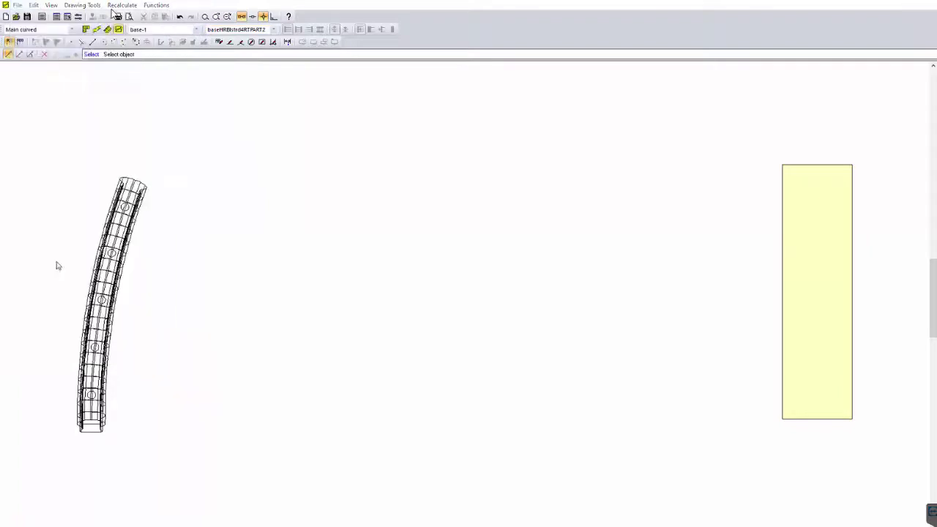
{"action": "left_click", "coordinate": [550, 273]}
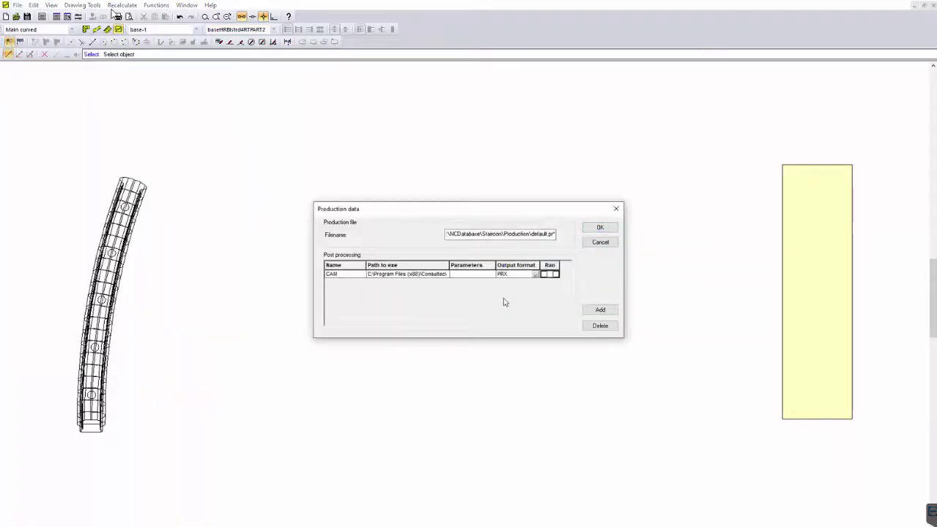
{"action": "left_click", "coordinate": [596, 230]}
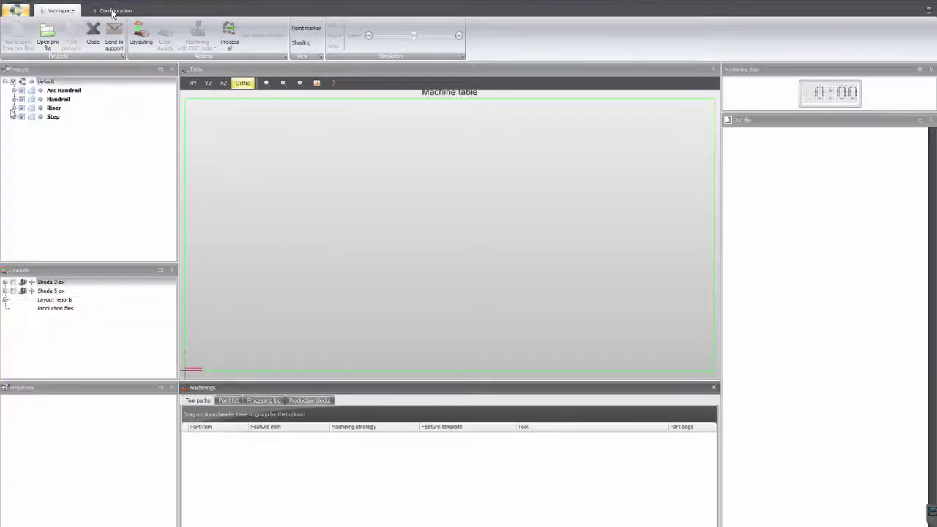
In the CAM program, inspect the arc handrail baseHRBlstrd2LTPART1 in 3D and the straight handrail baseHRBlstrd1LT.
{"action": "left_click", "coordinate": [14, 90]}
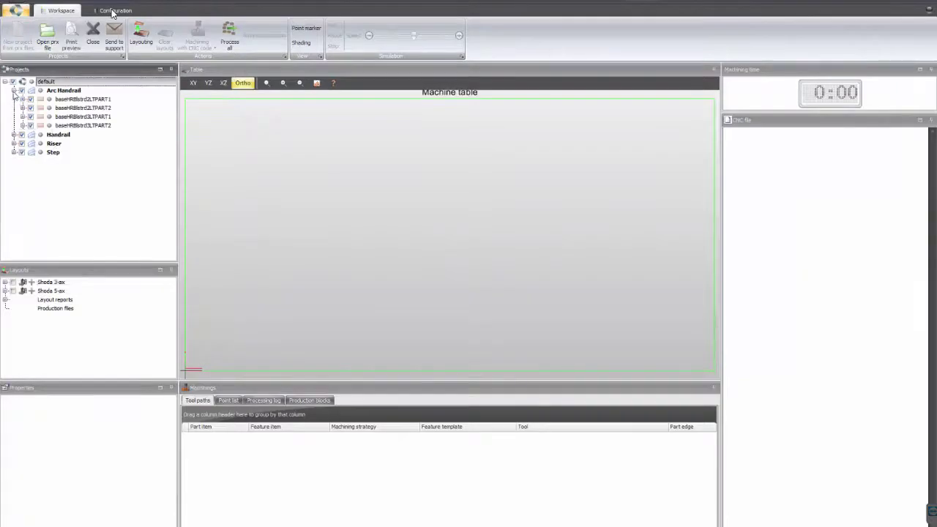
{"action": "left_click", "coordinate": [83, 99]}
{"action": "middle_click_drag", "start_coordinate": [476, 285], "coordinate": [441, 252]}
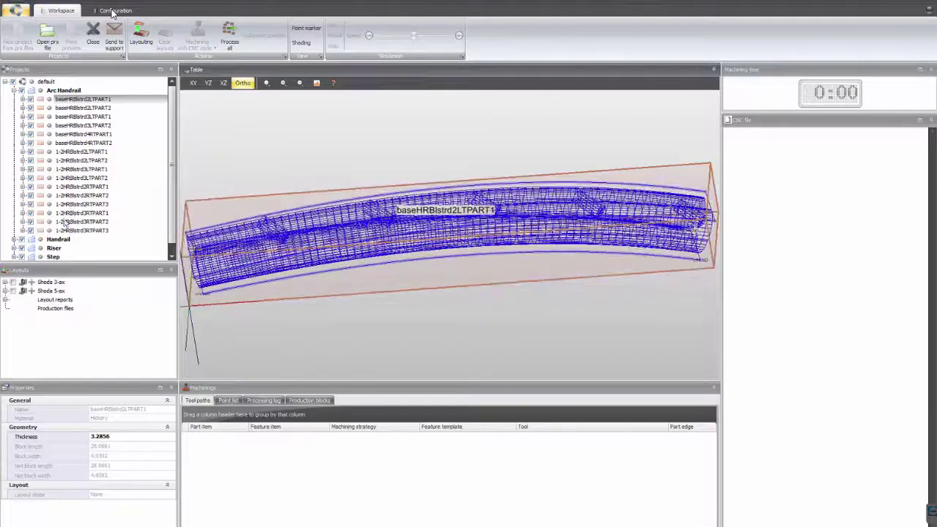
{"action": "left_click", "coordinate": [13, 239]}
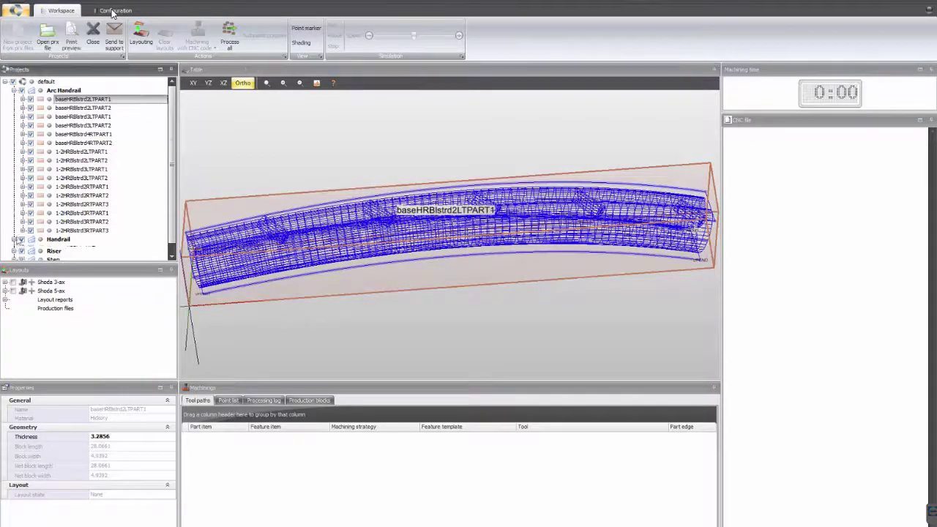
{"action": "left_click", "coordinate": [75, 248]}
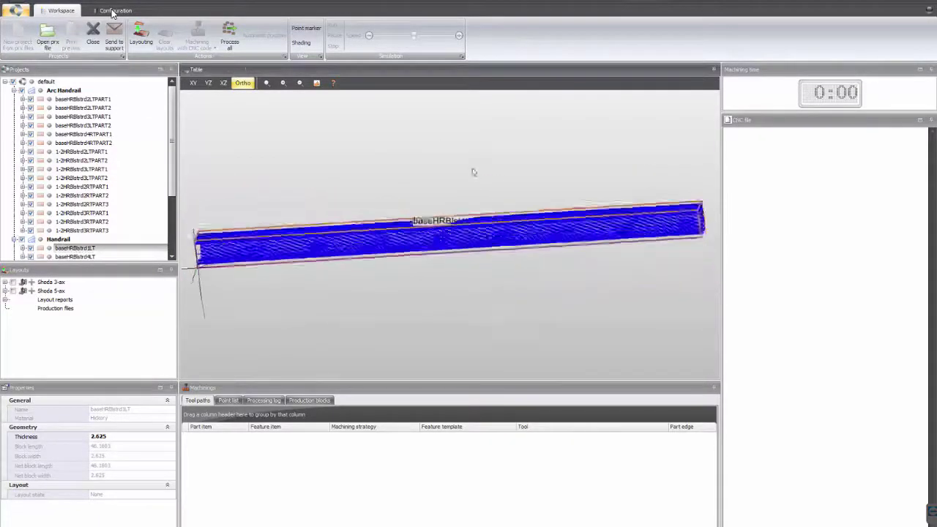
Inspect the riser baseR1 and the step 1-2TR1, viewing the step's machining features in 3D.
{"action": "scroll", "coordinate": [45, 256], "scroll_direction": "down", "scroll_amount": 3}
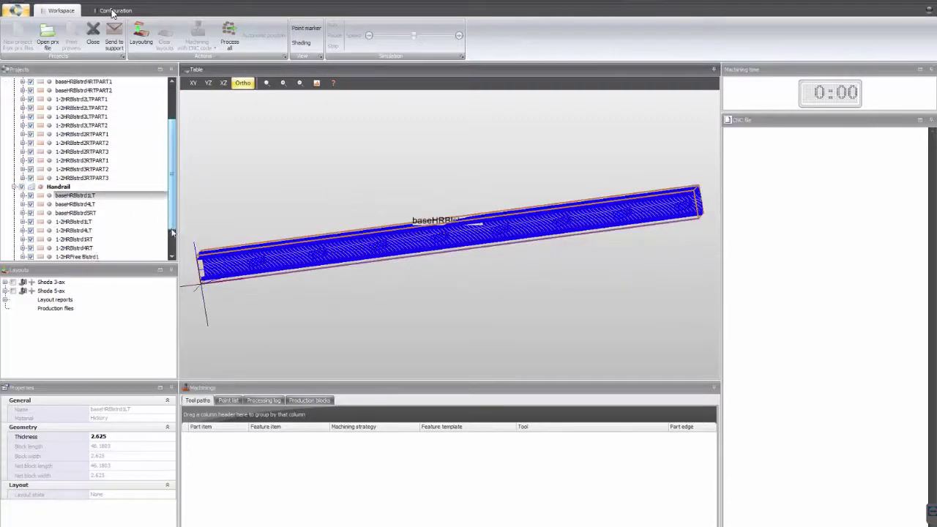
{"action": "left_click", "coordinate": [14, 240]}
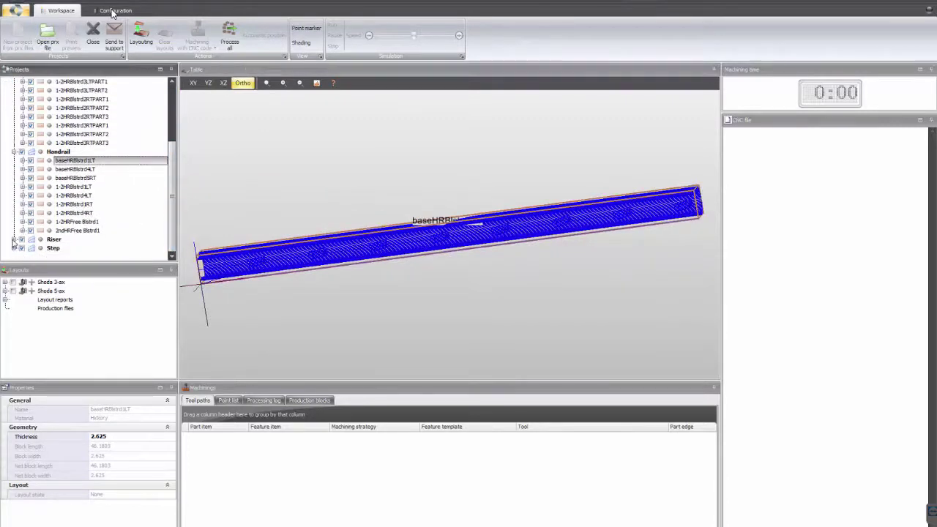
{"action": "left_click", "coordinate": [65, 248]}
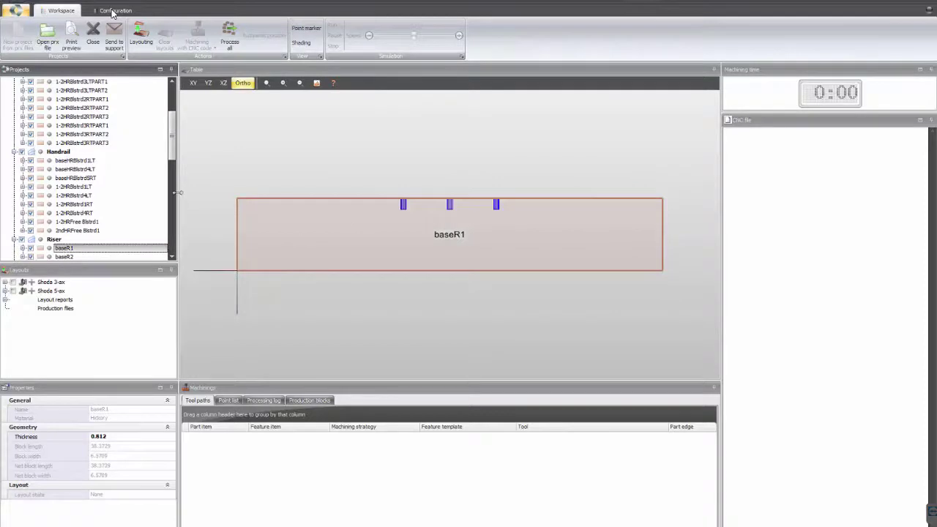
{"action": "scroll", "coordinate": [167, 178], "scroll_direction": "down", "scroll_amount": 5}
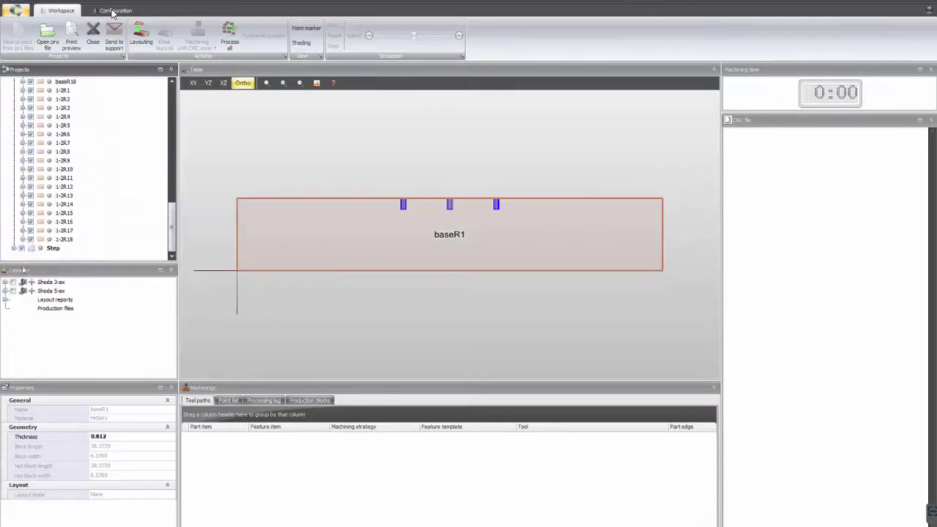
{"action": "left_click", "coordinate": [14, 248]}
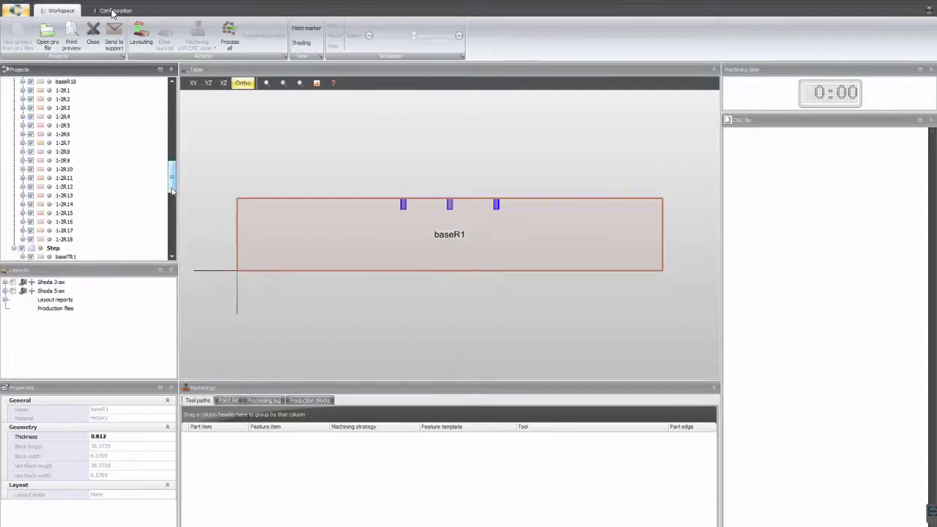
{"action": "left_click_drag", "start_coordinate": [172, 191], "coordinate": [171, 209]}
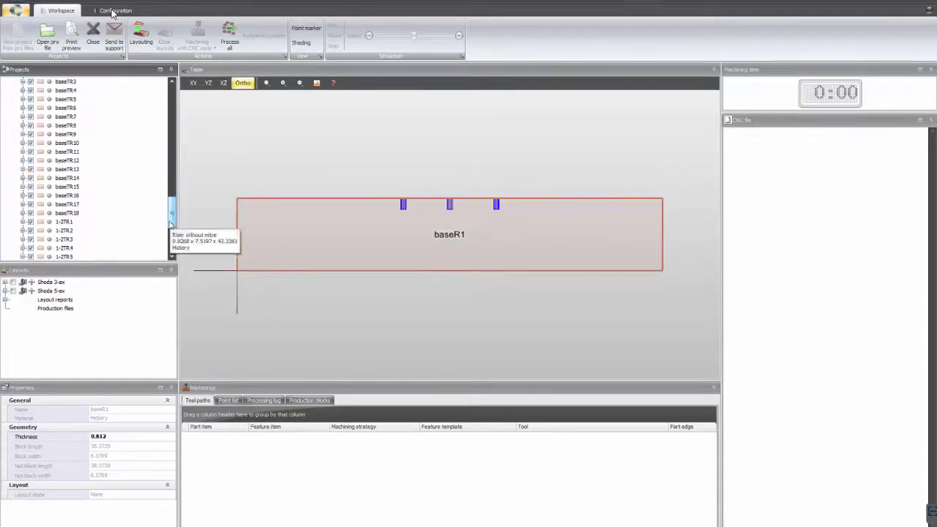
{"action": "left_click", "coordinate": [63, 222]}
{"action": "middle_click_drag", "start_coordinate": [394, 261], "coordinate": [252, 221]}
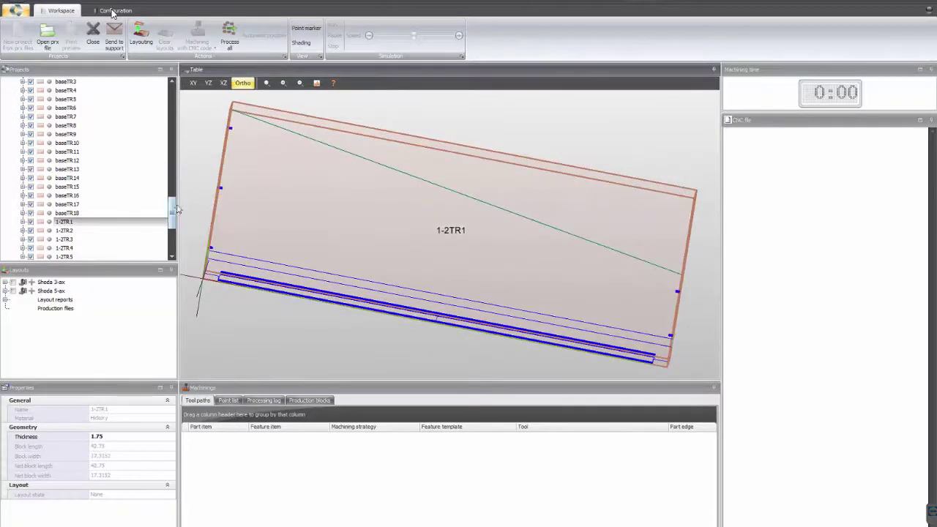
Process the whole default project into machine layouts and CNC code, declining to flip the details on the Handrail Straight template.
{"action": "left_click_drag", "start_coordinate": [174, 207], "coordinate": [174, 103]}
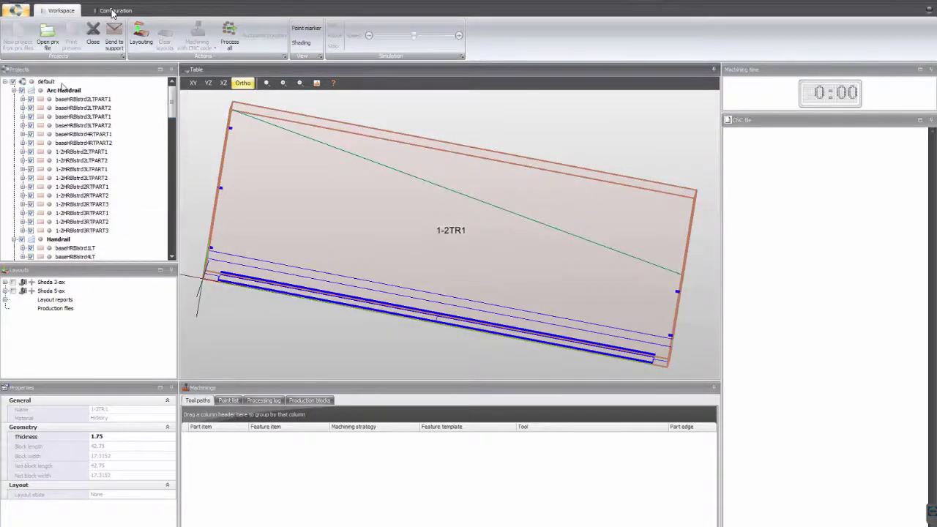
{"action": "left_click", "coordinate": [57, 83]}
{"action": "right_click", "coordinate": [58, 85]}
{"action": "left_click", "coordinate": [67, 89]}
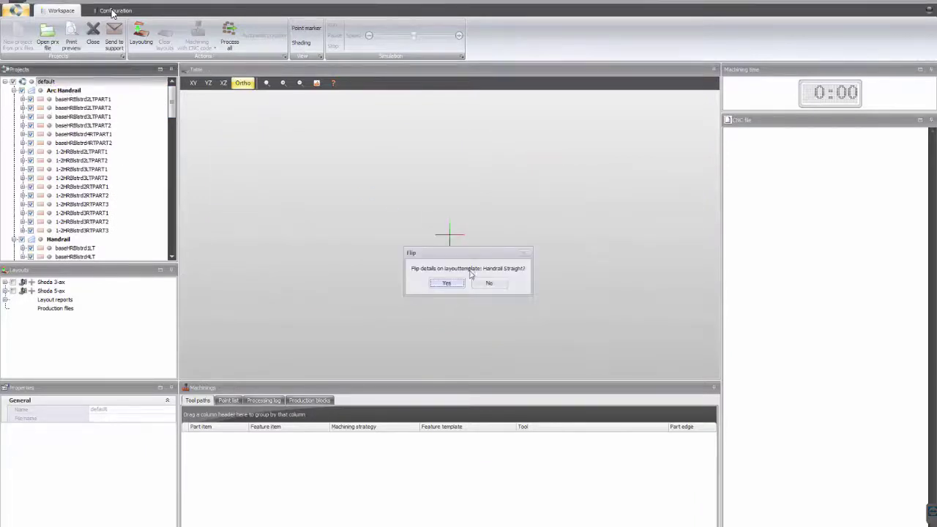
{"action": "left_click", "coordinate": [491, 283]}
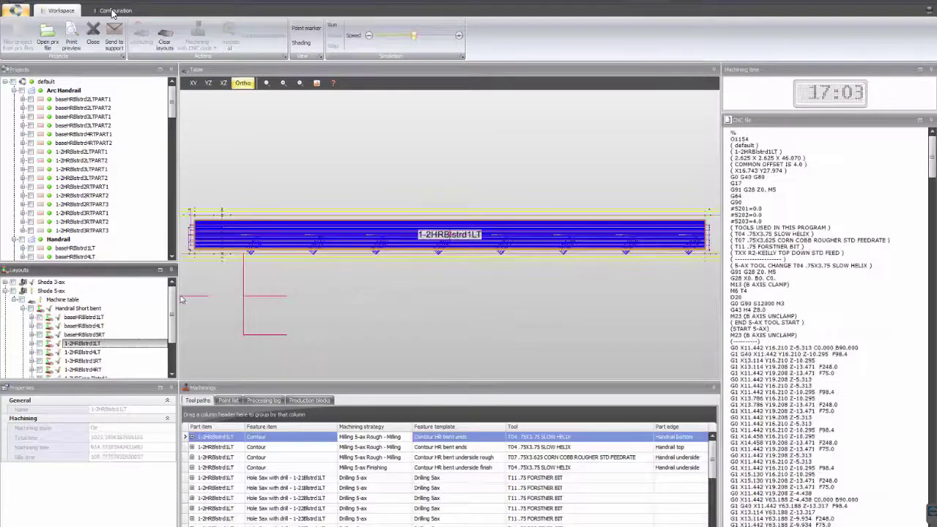
Examine the 5-axis toolpaths of handrail 1-2HRBlstrd1LT from several angles, including its first baluster hole drilling operation.
{"action": "middle_click_drag", "start_coordinate": [433, 264], "coordinate": [350, 243]}
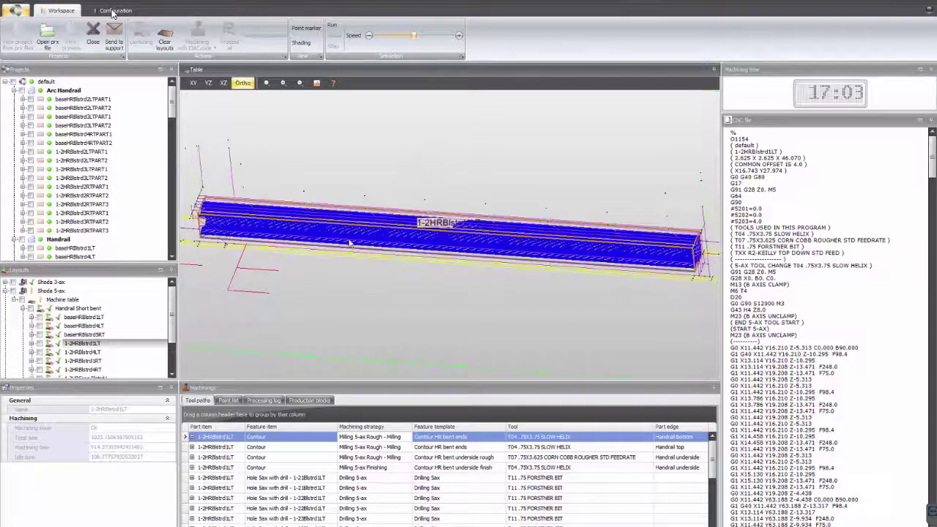
{"action": "middle_click_drag", "start_coordinate": [389, 293], "coordinate": [376, 228]}
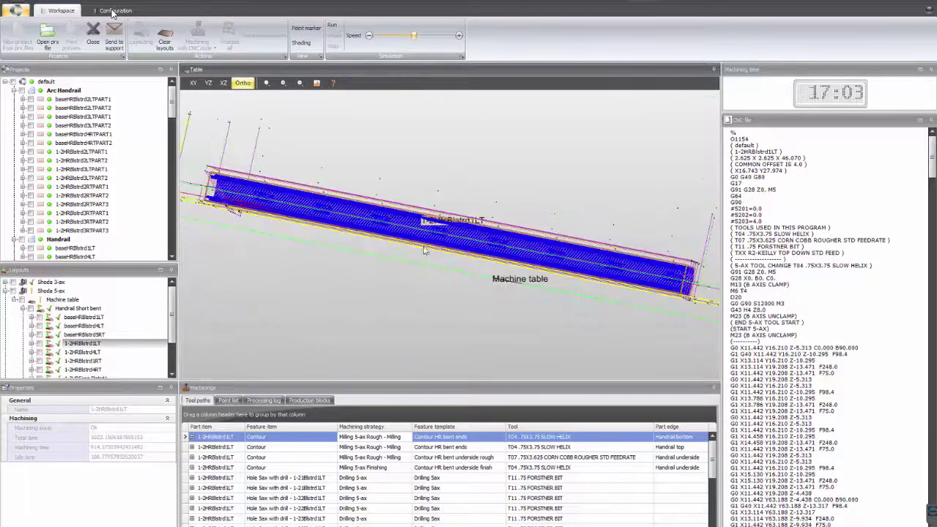
{"action": "middle_click_drag", "start_coordinate": [424, 251], "coordinate": [472, 277]}
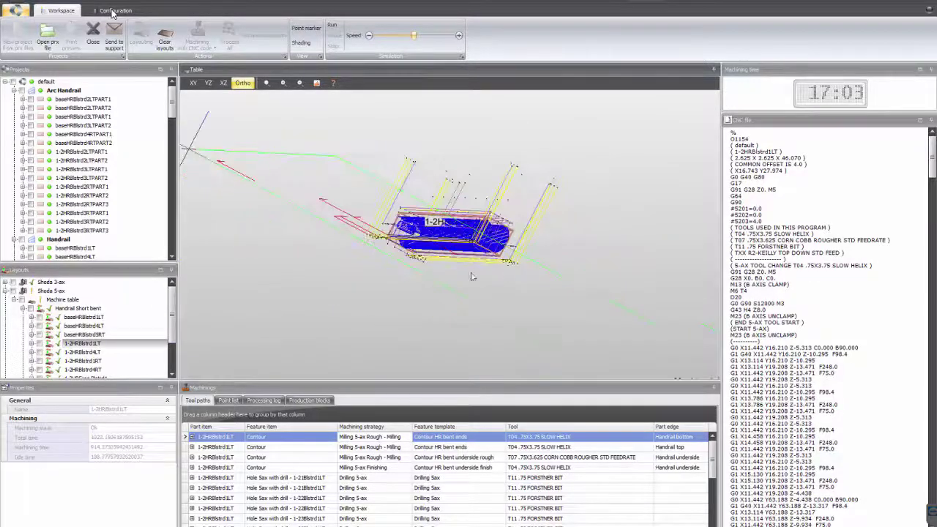
{"action": "left_click", "coordinate": [259, 477]}
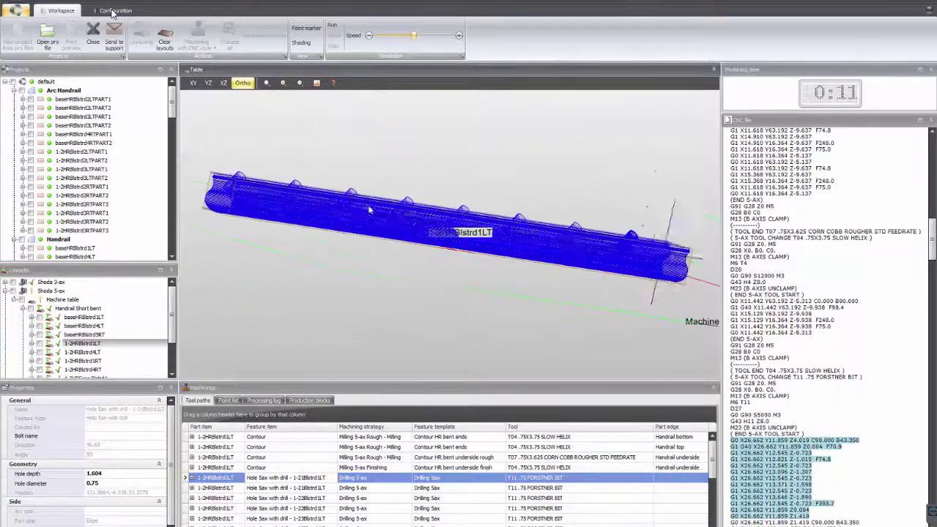
{"action": "middle_click_drag", "start_coordinate": [459, 229], "coordinate": [464, 286]}
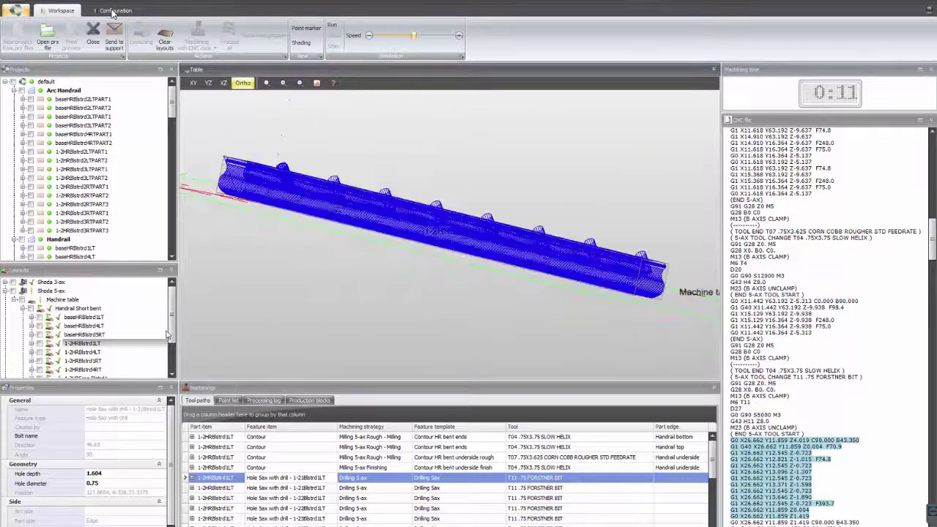
Examine the toolpaths of wreath part 1-2HRBlstrd2RTPART3 in 3D, including the 3D Contour operation on its wreath top end.
{"action": "left_click_drag", "start_coordinate": [173, 337], "coordinate": [174, 347]}
{"action": "scroll", "coordinate": [95, 351], "scroll_direction": "down", "scroll_amount": 2}
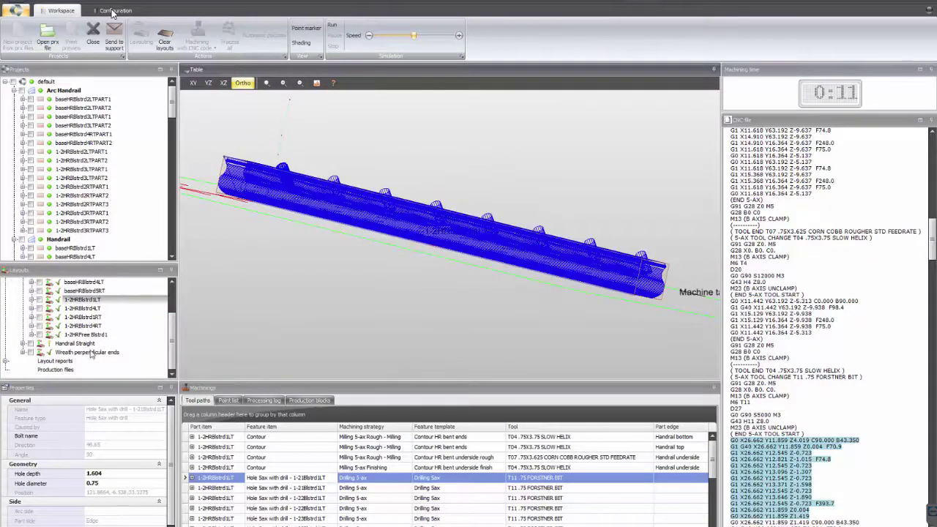
{"action": "left_click", "coordinate": [126, 352]}
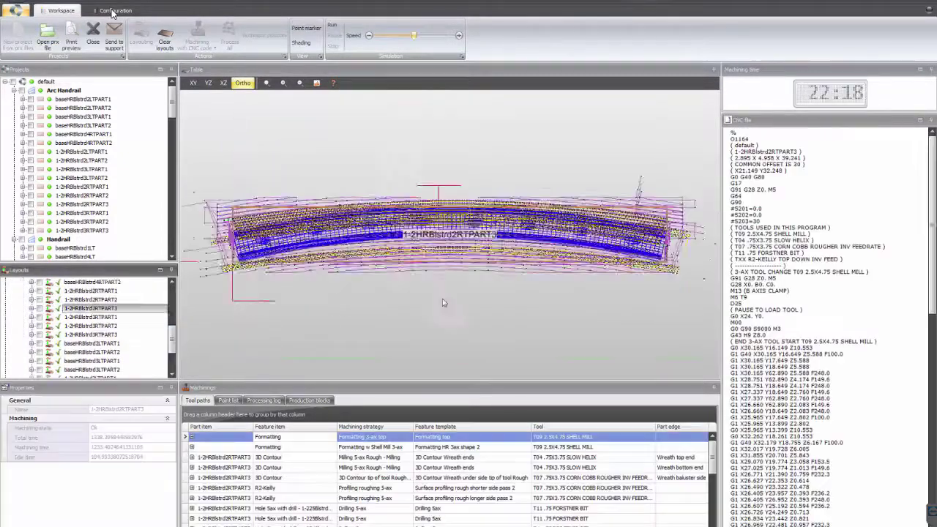
{"action": "middle_click_drag", "start_coordinate": [444, 303], "coordinate": [375, 275]}
{"action": "left_click", "coordinate": [268, 458]}
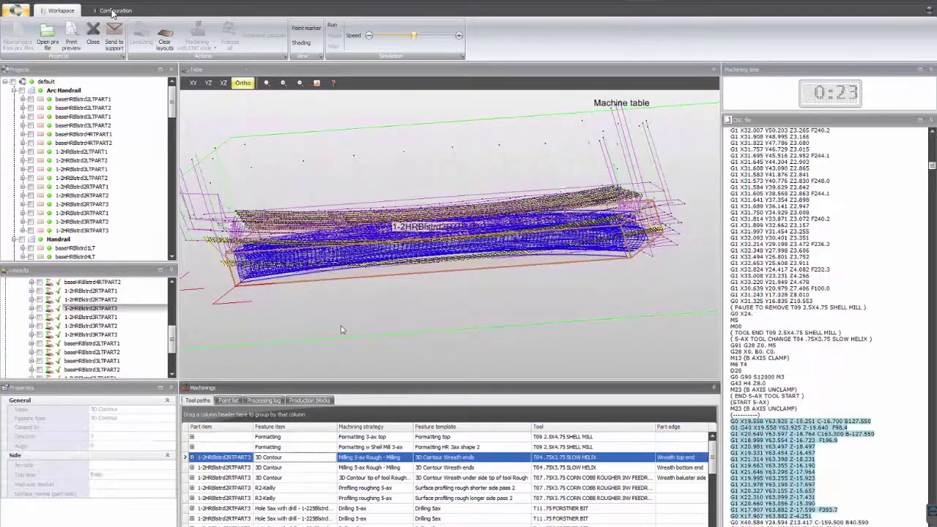
Examine the laser contour, riser pocket and back edge toolpaths of tread baseTR2 in 3D.
{"action": "middle_click_drag", "start_coordinate": [406, 253], "coordinate": [450, 254]}
{"action": "scroll", "coordinate": [558, 188], "scroll_direction": "up", "scroll_amount": 3}
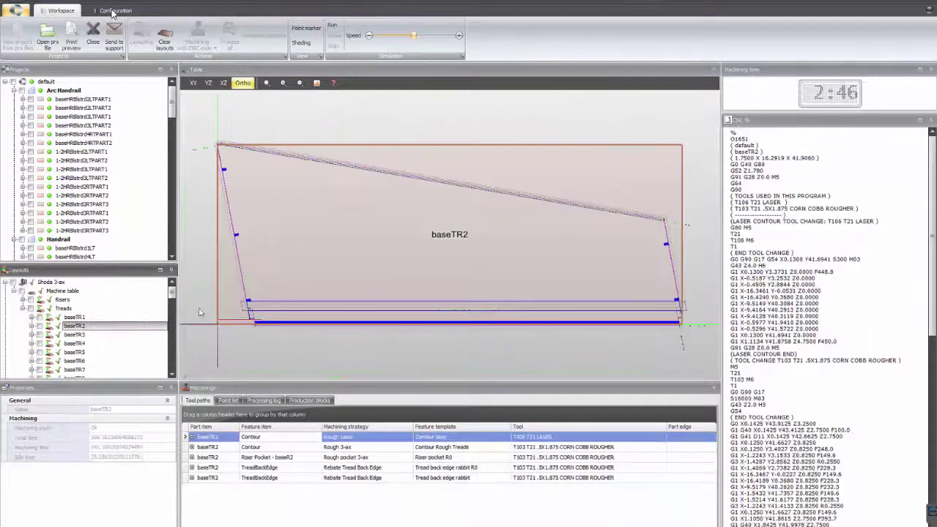
{"action": "middle_click_drag", "start_coordinate": [510, 290], "coordinate": [453, 300]}
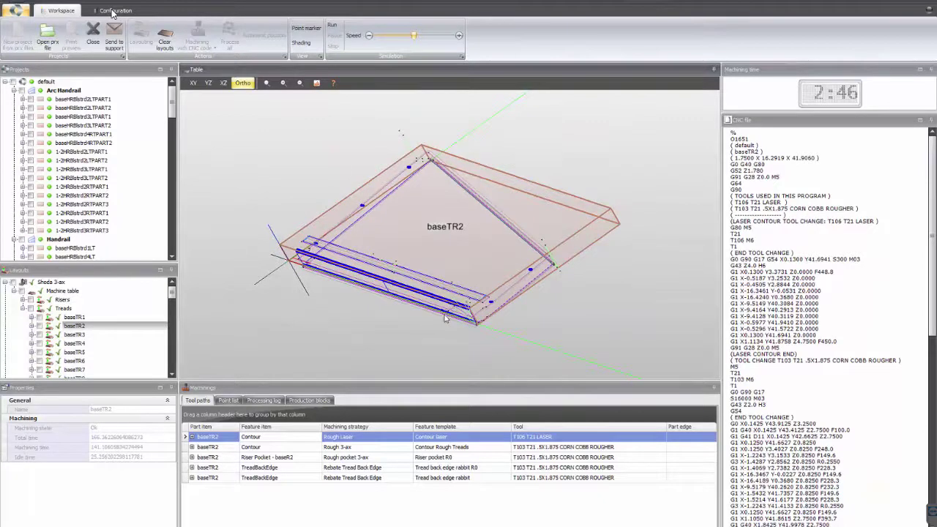
{"action": "middle_click_drag", "start_coordinate": [444, 307], "coordinate": [435, 263]}
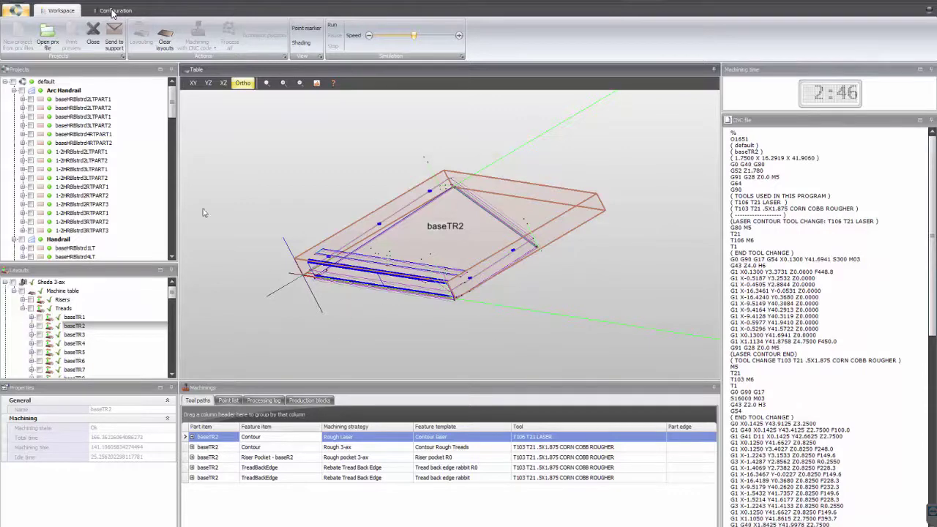
Inspect the 3D geometry of arc handrail part 1-2HRBlstrd2RTPART2 and the machine toolpaths of 1-2HRBlstrd2RTPART1.
{"action": "left_click", "coordinate": [104, 196]}
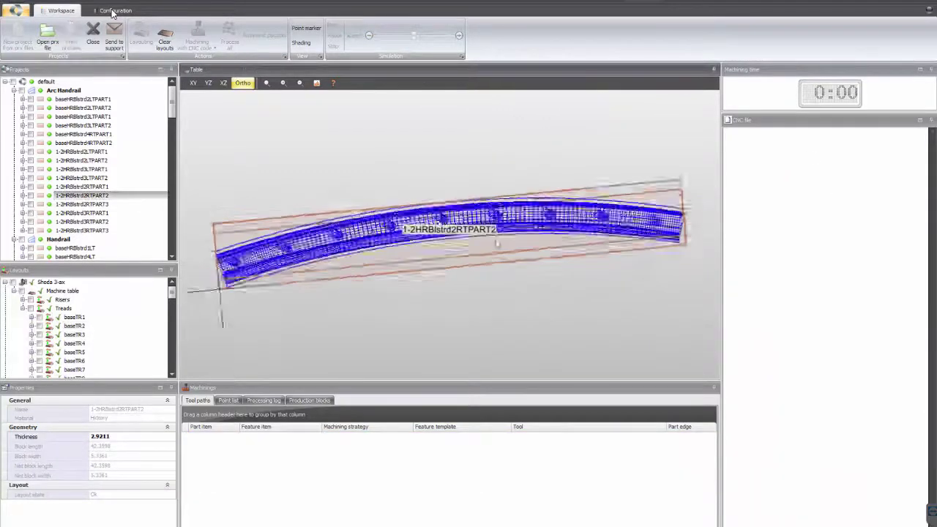
{"action": "middle_click_drag", "start_coordinate": [497, 243], "coordinate": [375, 272]}
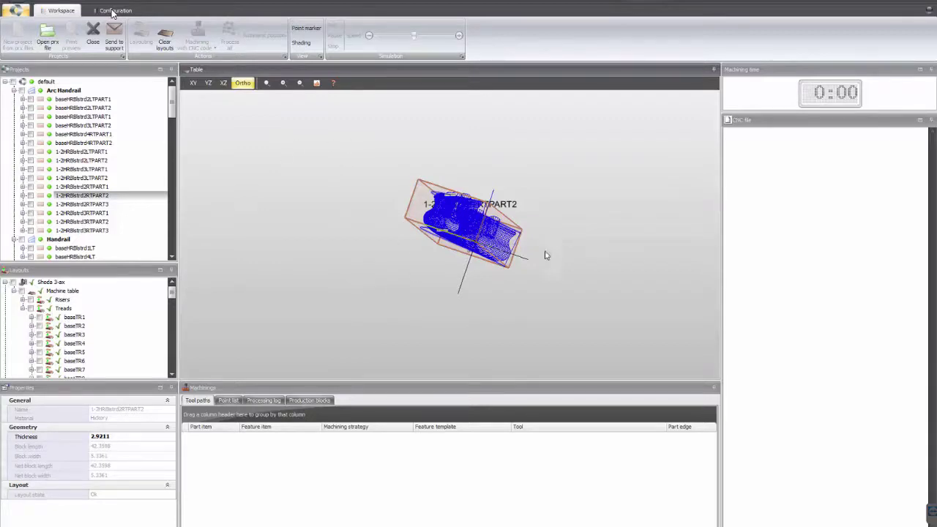
{"action": "middle_click_drag", "start_coordinate": [546, 256], "coordinate": [379, 252]}
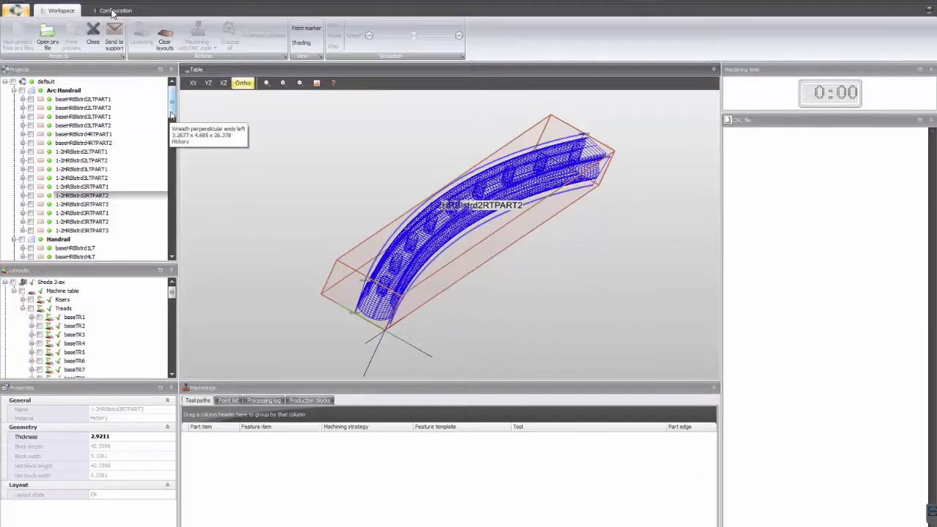
{"action": "middle_click_drag", "start_coordinate": [418, 312], "coordinate": [255, 279]}
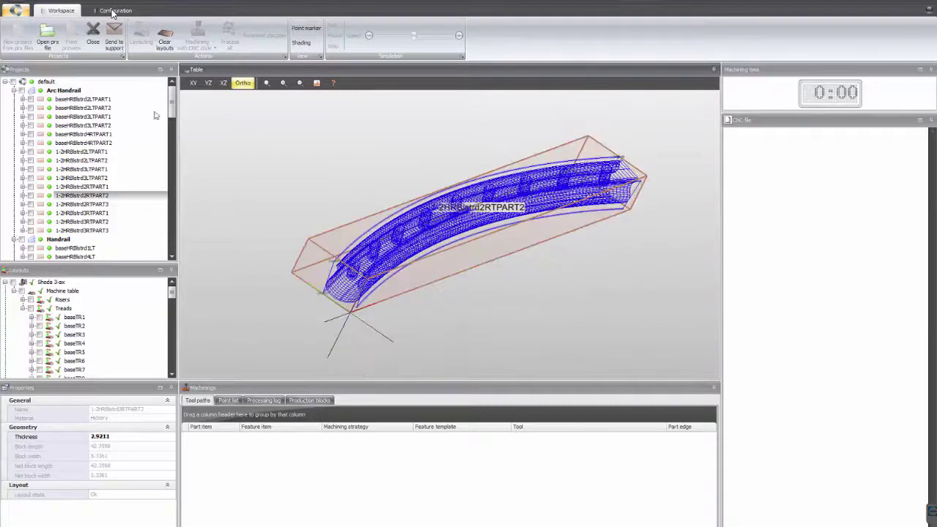
{"action": "left_click_drag", "start_coordinate": [174, 115], "coordinate": [172, 337]}
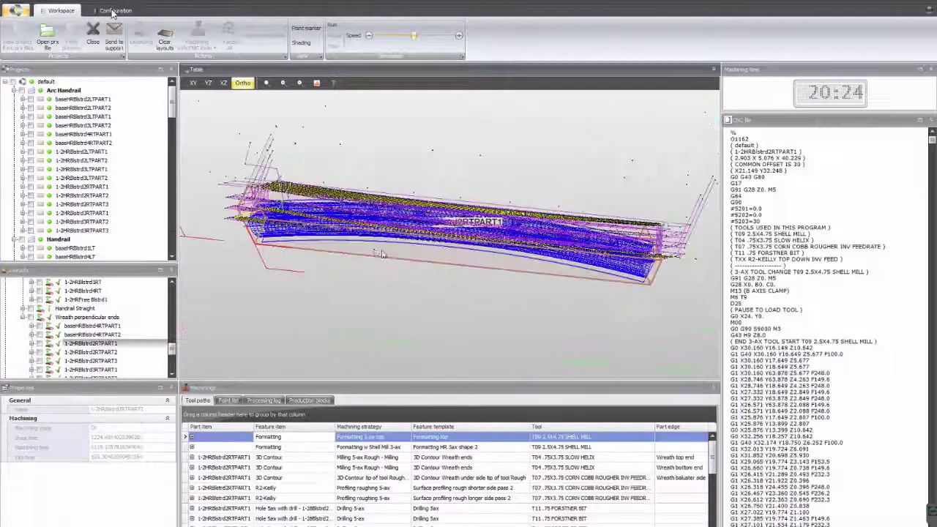
{"action": "middle_click_drag", "start_coordinate": [382, 254], "coordinate": [497, 245]}
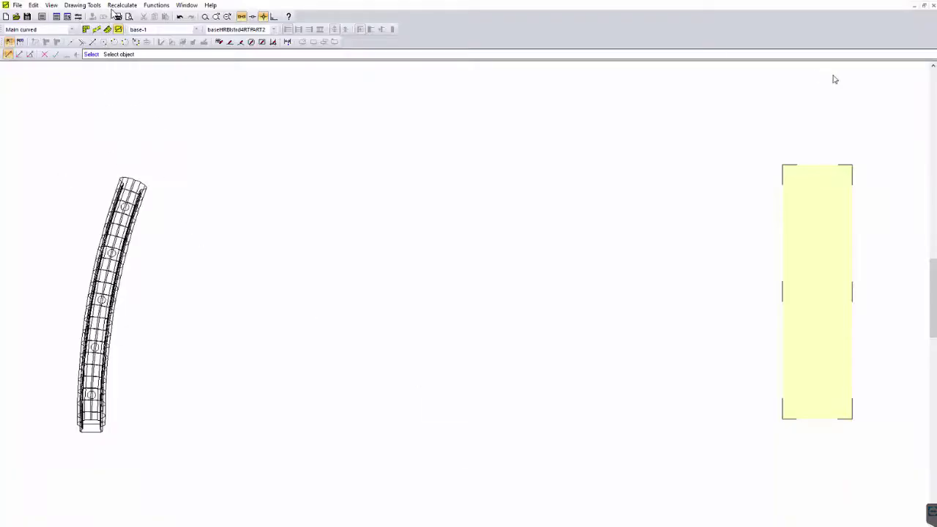
Switch to Adobe Acrobat Reader and review the dimensioned tread drawings in the PDF, starting from BaseTR1.
{"action": "left_click", "coordinate": [17, 6]}
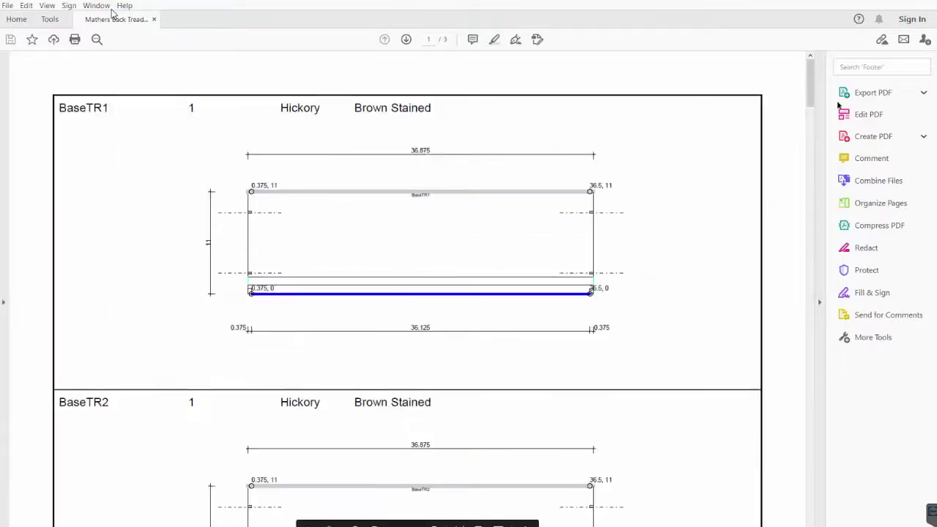
{"action": "scroll", "coordinate": [809, 122], "scroll_direction": "down", "scroll_amount": 1}
{"action": "left_click_drag", "start_coordinate": [809, 121], "coordinate": [831, 357]}
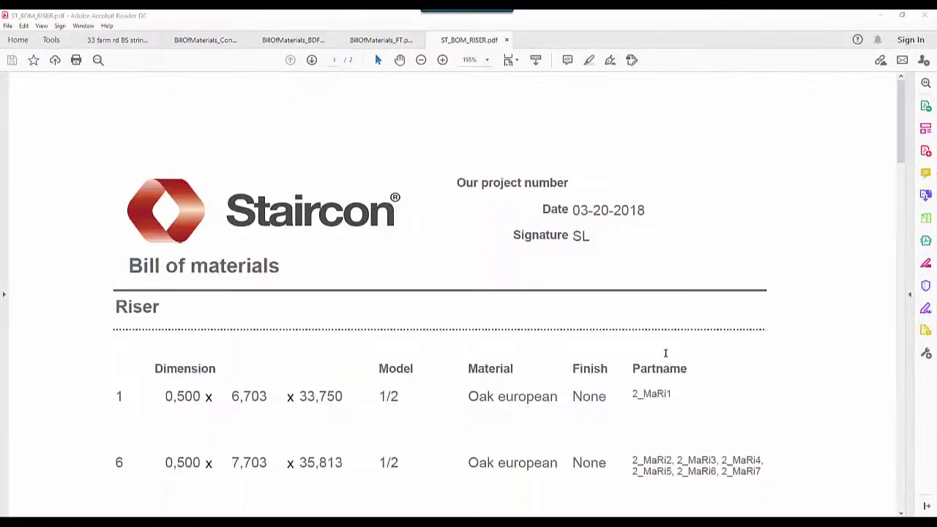
Review the riser bill of materials in ST_BOM_RISER.pdf through both pages, checking dimensions, materials and part names.
{"action": "scroll", "coordinate": [664, 354], "scroll_direction": "down", "scroll_amount": 2}
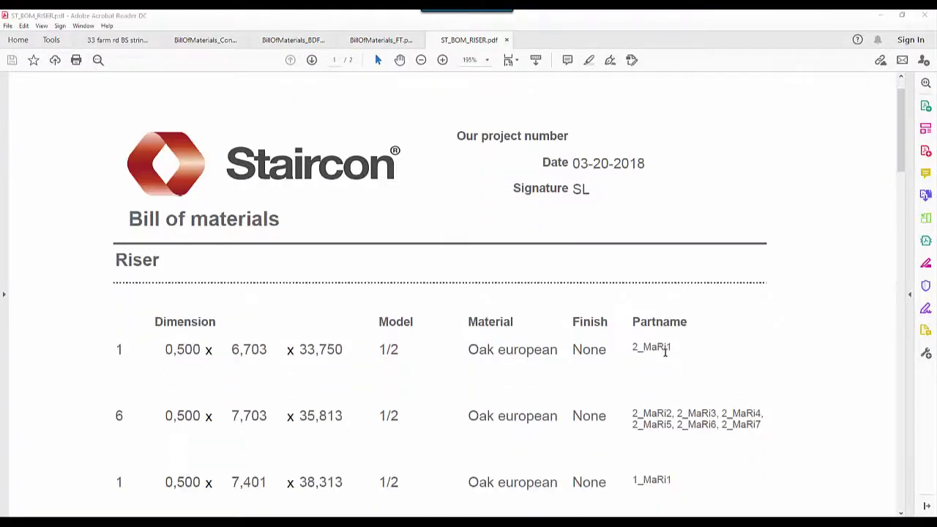
{"action": "scroll", "coordinate": [665, 351], "scroll_direction": "down", "scroll_amount": 3}
{"action": "scroll", "coordinate": [665, 356], "scroll_direction": "down", "scroll_amount": 2}
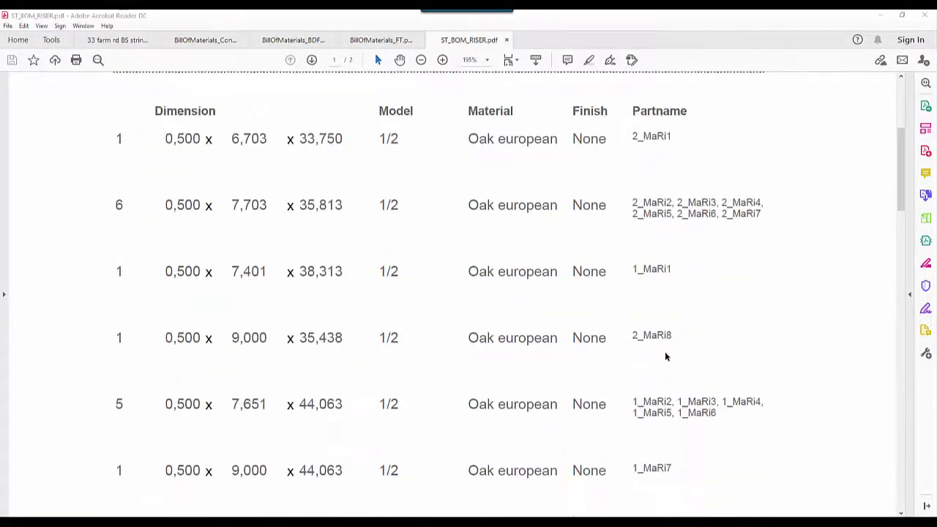
{"action": "scroll", "coordinate": [666, 355], "scroll_direction": "down", "scroll_amount": 5}
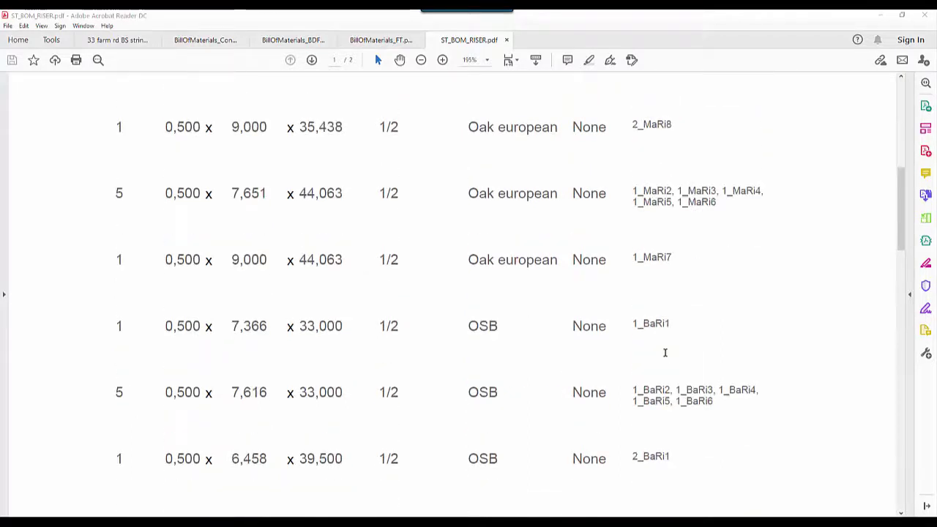
{"action": "scroll", "coordinate": [664, 353], "scroll_direction": "down", "scroll_amount": 5}
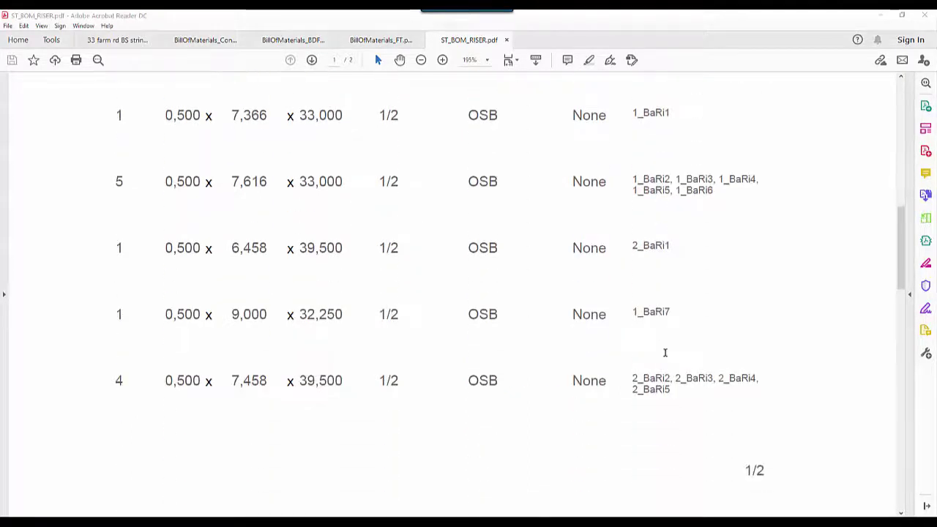
{"action": "scroll", "coordinate": [664, 353], "scroll_direction": "down", "scroll_amount": 5}
{"action": "scroll", "coordinate": [665, 354], "scroll_direction": "down", "scroll_amount": 4}
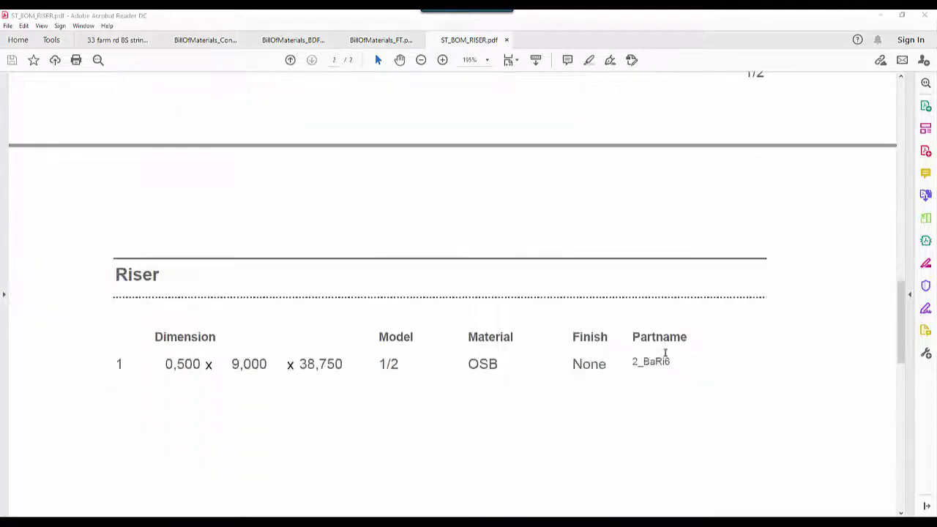
{"action": "scroll", "coordinate": [665, 354], "scroll_direction": "down", "scroll_amount": 3}
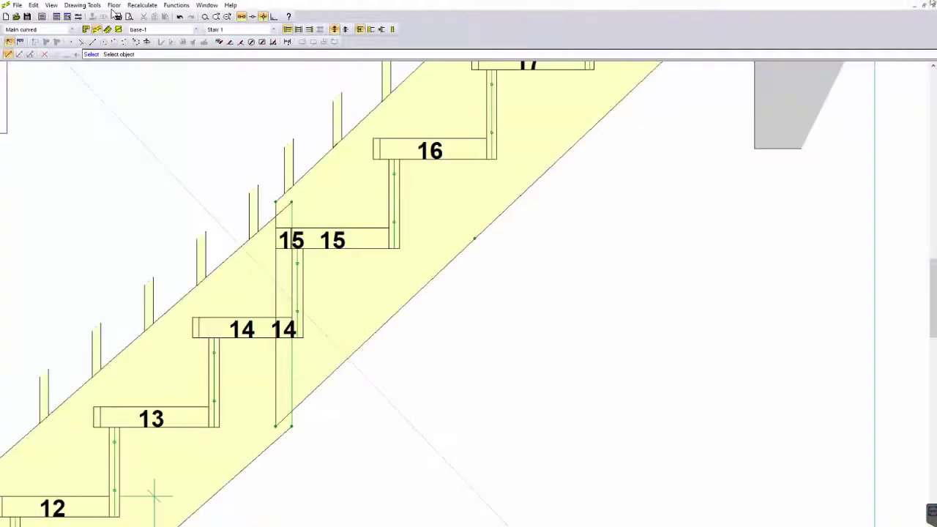
Switch to Staircon and show the floor plan of base-1 in place of the Stair 1 view.
{"action": "left_click", "coordinate": [86, 29]}
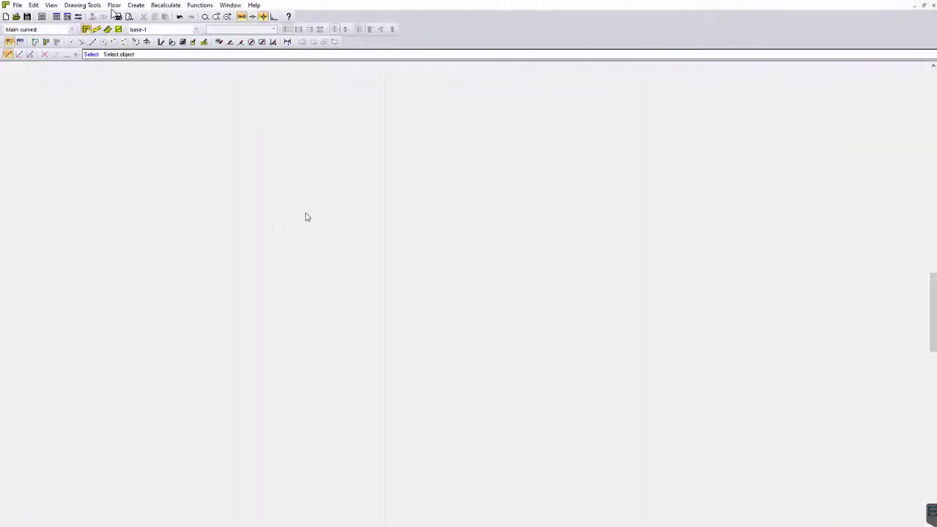